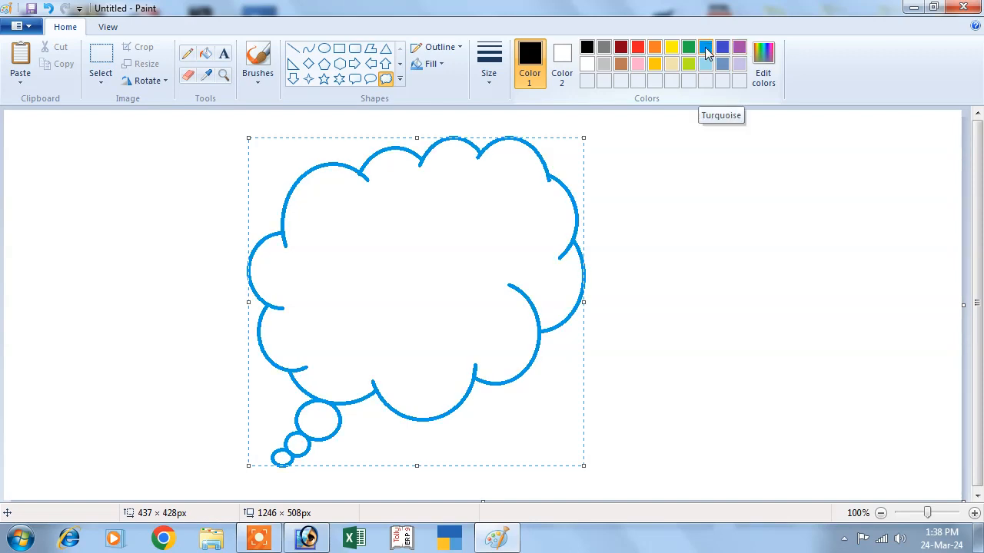
Step: Set the cloud callout's outline to turquoise and fill the inside of its large cloud with indigo
click(705, 48)
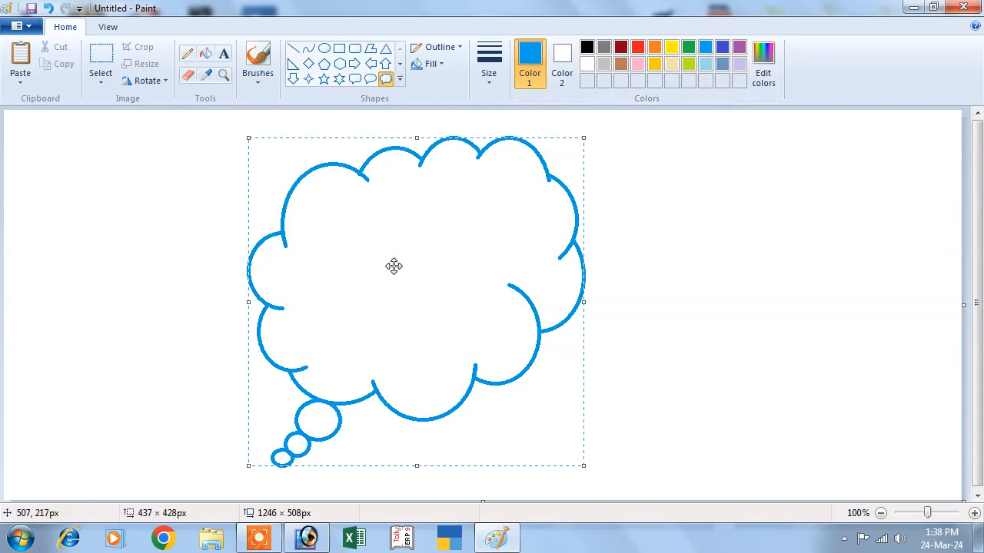
click(208, 60)
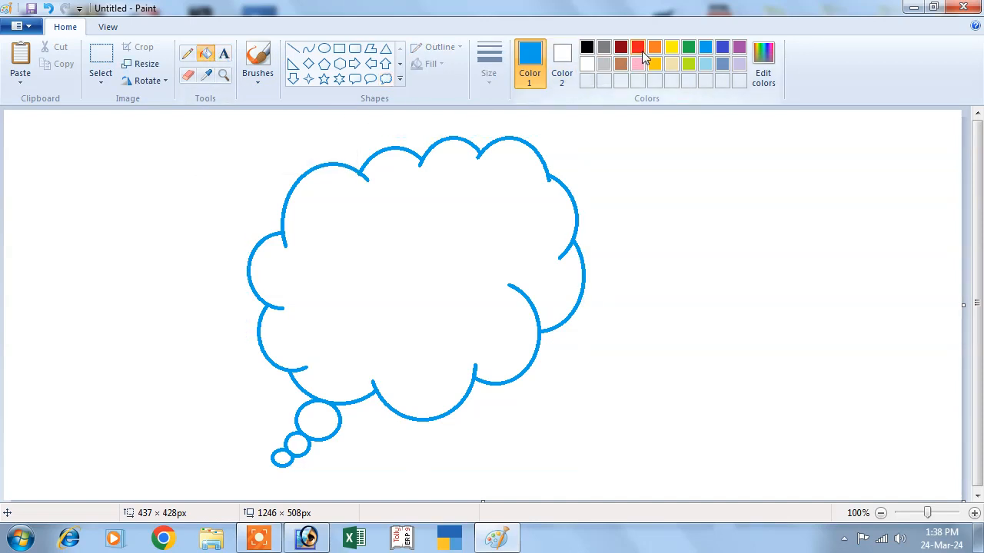
click(639, 47)
click(688, 48)
click(722, 48)
click(447, 222)
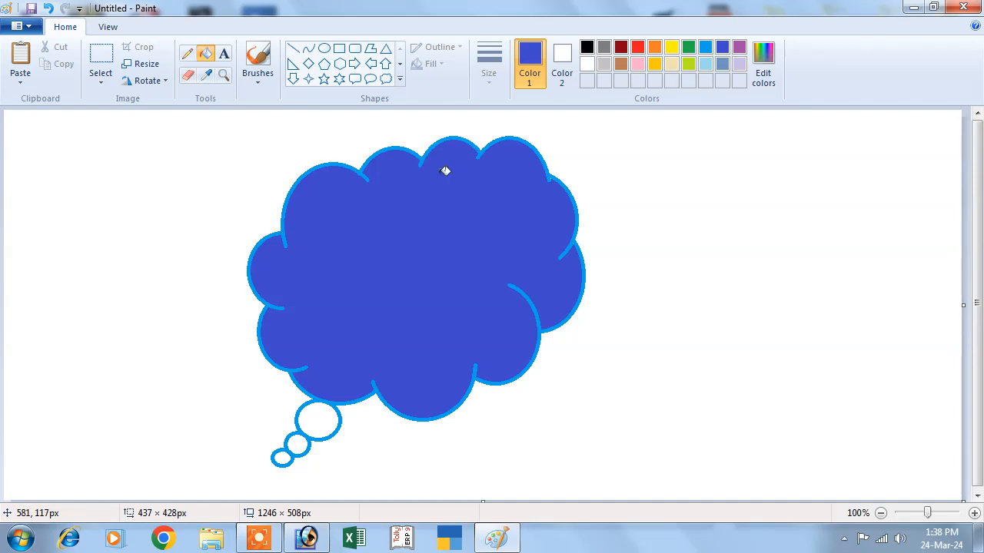
Step: Erase the filled cloud callout completely from the canvas, enlarging the eraser to clear it faster
click(191, 80)
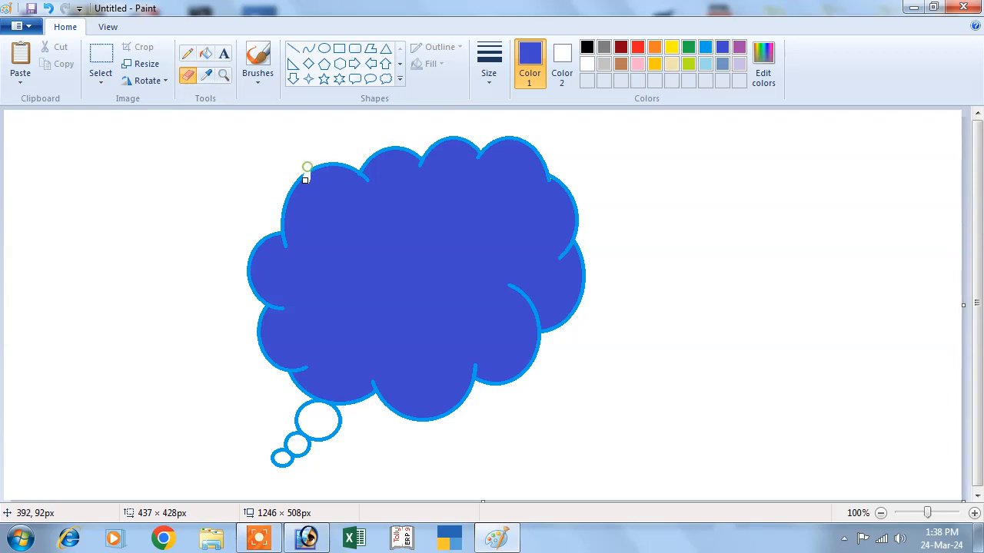
mouse_move(305, 179)
mouse_down()
mouse_move(291, 233)
mouse_move(293, 182)
mouse_up()
mouse_move(284, 197)
mouse_down()
mouse_move(281, 247)
mouse_move(286, 215)
mouse_up()
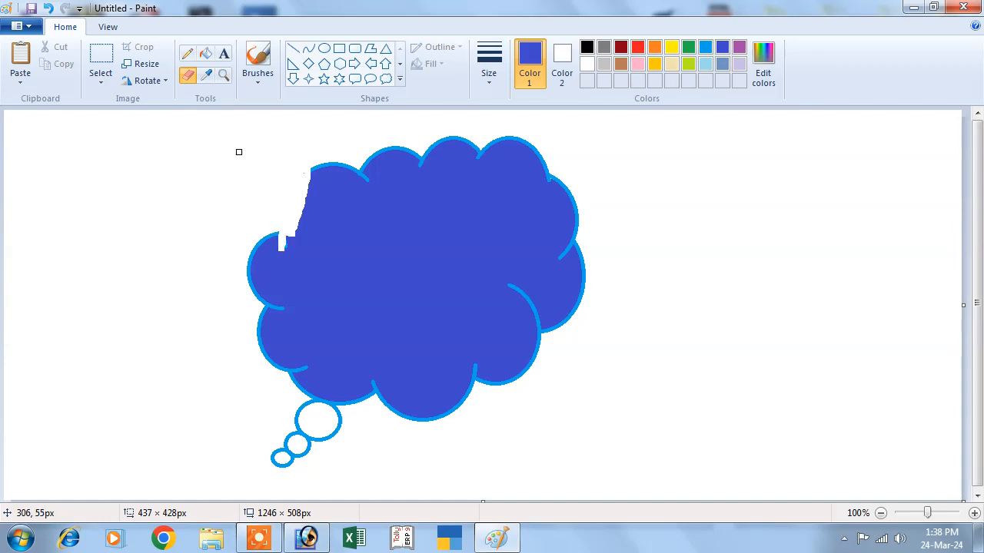
key(ctrl+plus)
key(ctrl+plus)
mouse_move(280, 143)
mouse_down()
mouse_move(448, 406)
mouse_move(341, 326)
mouse_move(269, 205)
mouse_move(390, 368)
mouse_move(403, 422)
mouse_move(370, 400)
mouse_move(221, 250)
mouse_move(214, 217)
mouse_move(297, 422)
mouse_move(322, 417)
mouse_move(318, 396)
mouse_move(334, 448)
mouse_move(277, 462)
mouse_move(367, 208)
mouse_move(330, 163)
mouse_move(409, 202)
mouse_move(512, 398)
mouse_move(430, 279)
mouse_move(358, 203)
mouse_move(463, 389)
mouse_move(521, 333)
mouse_move(556, 256)
mouse_move(561, 334)
mouse_move(586, 253)
mouse_move(554, 199)
mouse_move(438, 156)
mouse_move(561, 160)
mouse_move(554, 226)
mouse_move(491, 317)
mouse_move(511, 222)
mouse_move(471, 253)
mouse_move(456, 170)
mouse_move(344, 141)
mouse_move(464, 213)
mouse_up()
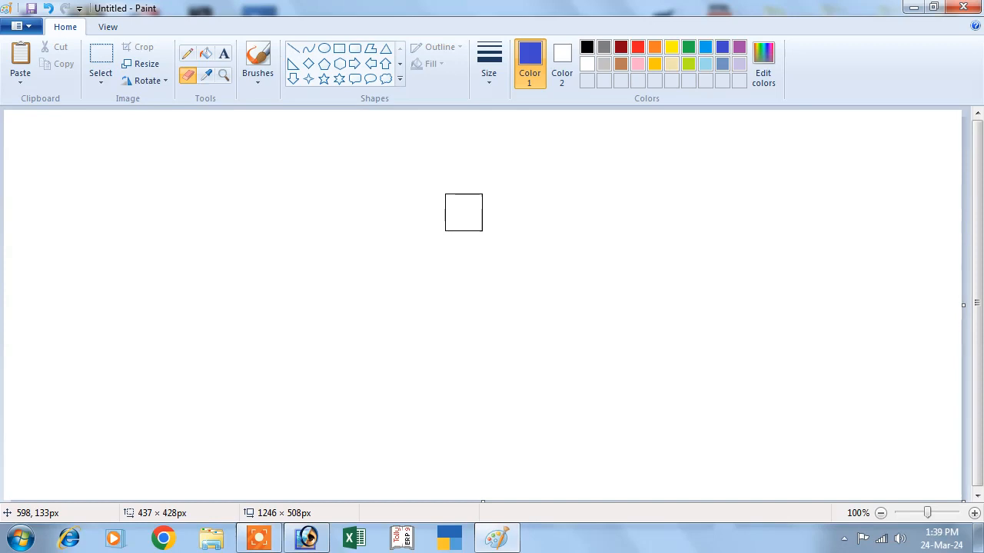
key(ctrl+minus)
Step: Sketch an apple outline with a stem and a small leaf in indigo using the Pencil
click(187, 54)
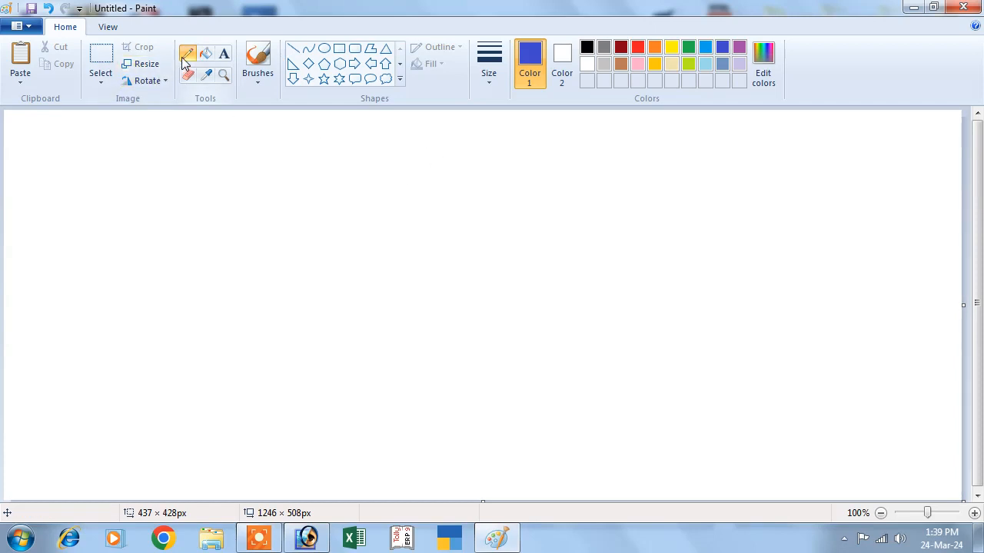
mouse_move(393, 175)
mouse_down()
mouse_move(320, 190)
mouse_move(314, 242)
mouse_up()
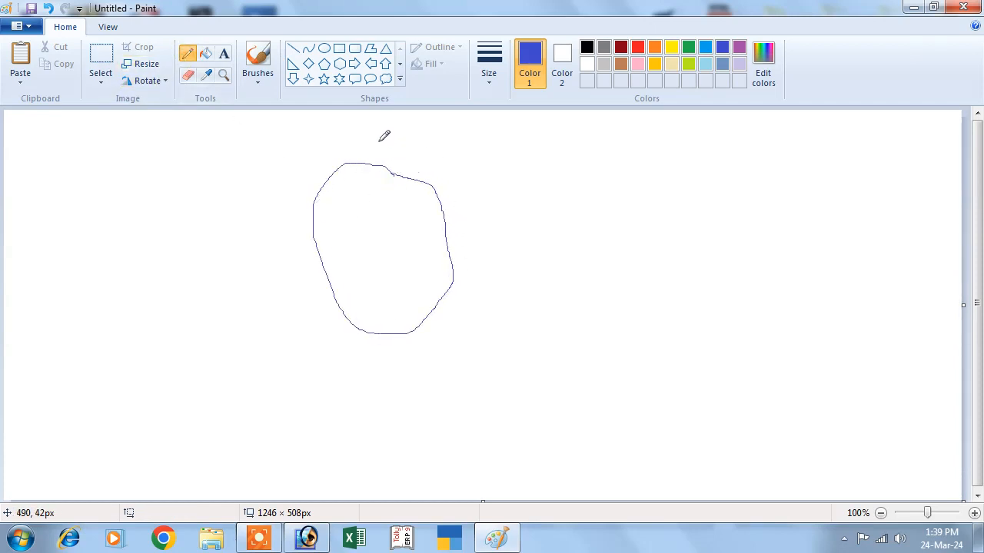
drag(375, 121, 382, 161)
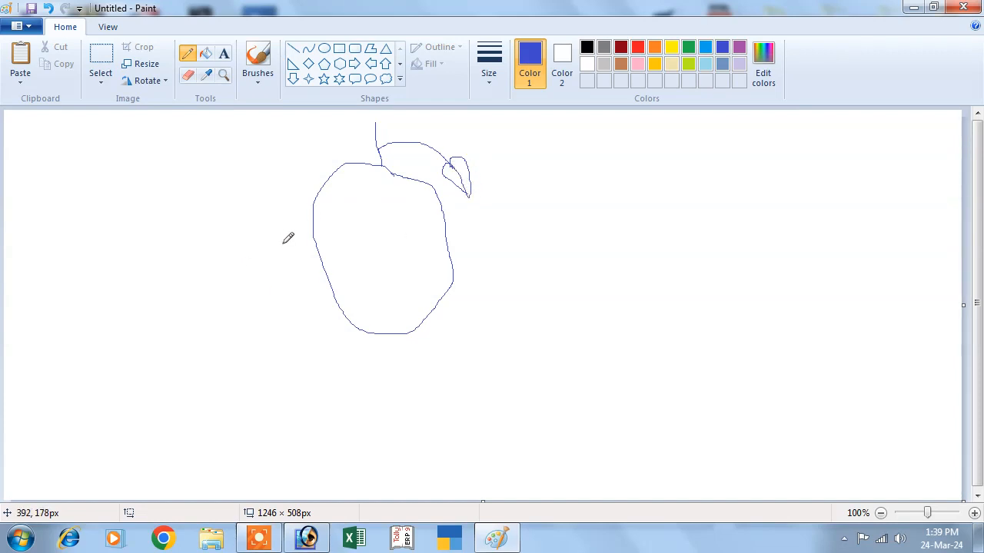
Step: Fill the apple's body with dark red and its leaf with indigo
click(215, 60)
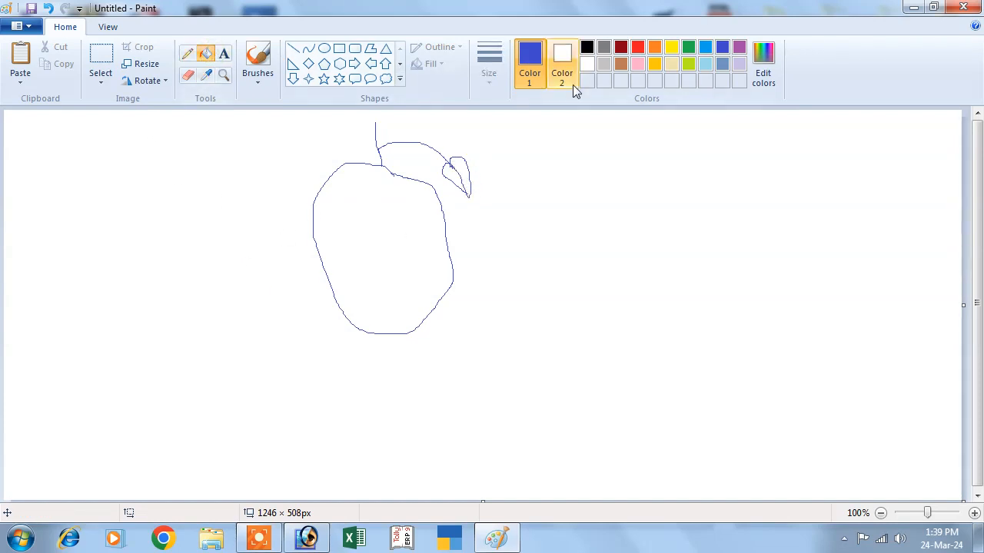
click(624, 48)
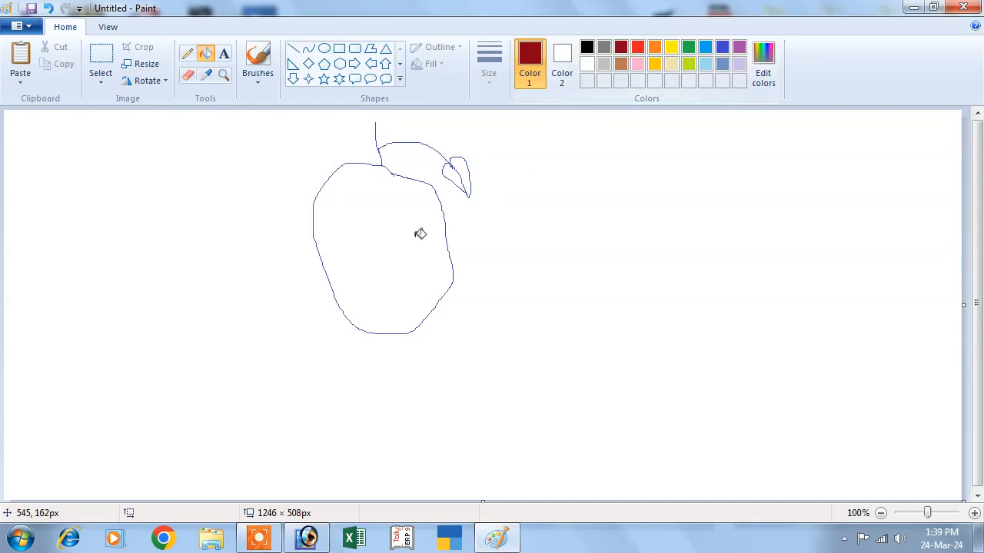
click(383, 245)
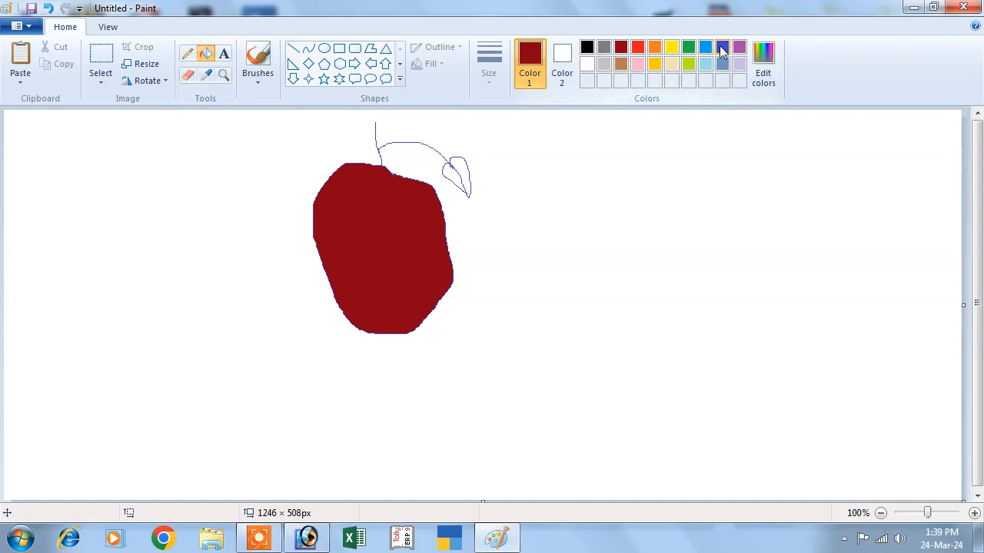
click(723, 47)
click(458, 171)
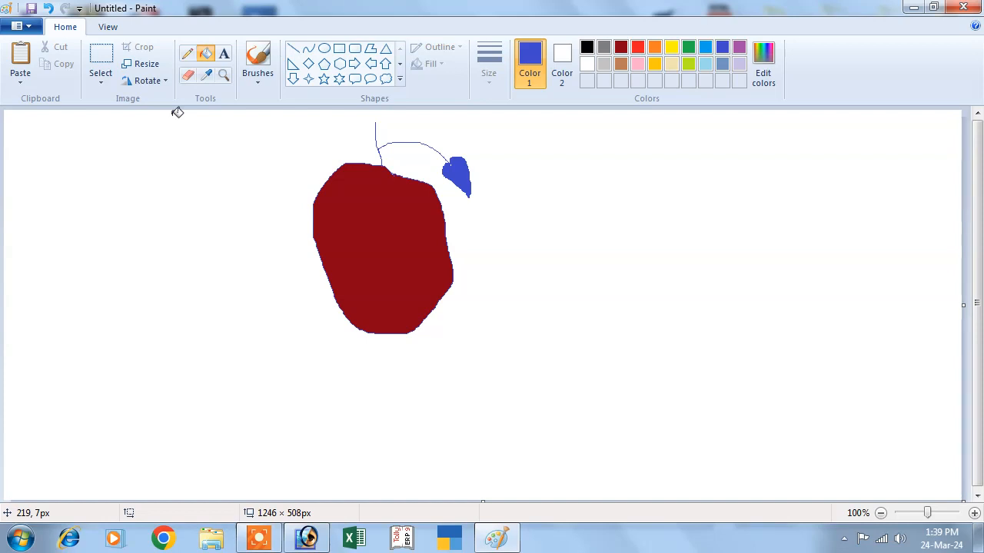
Step: Erase the whole apple drawing from the canvas with an enlarged eraser
click(188, 75)
mouse_move(359, 148)
mouse_down()
mouse_move(348, 262)
mouse_move(393, 181)
mouse_move(385, 166)
mouse_move(294, 238)
mouse_up()
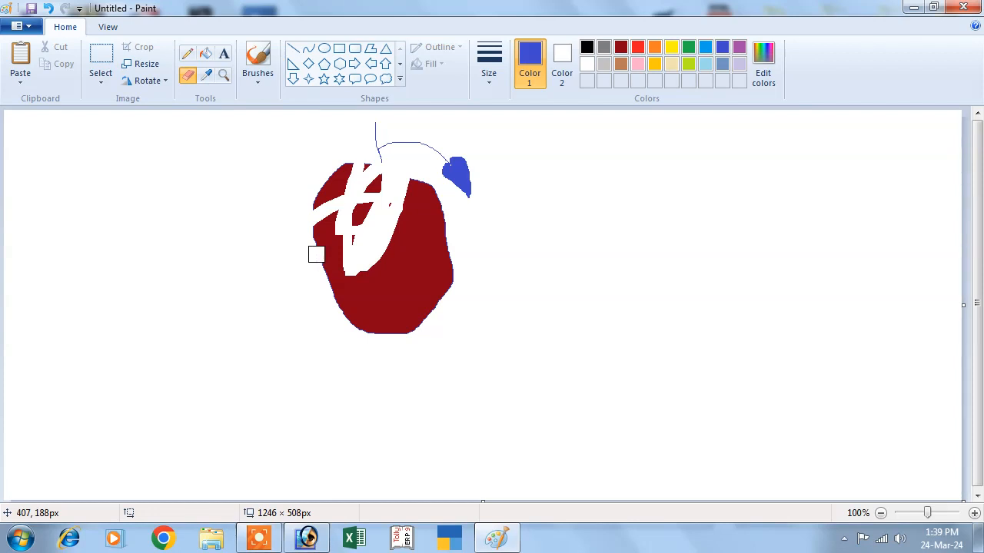
key(ctrl+plus)
key(ctrl+plus)
mouse_move(317, 254)
mouse_down()
mouse_move(279, 235)
mouse_move(389, 123)
mouse_move(317, 198)
mouse_move(303, 269)
mouse_move(382, 174)
mouse_move(318, 290)
mouse_move(430, 130)
mouse_move(397, 228)
mouse_move(457, 160)
mouse_move(415, 287)
mouse_move(414, 266)
mouse_move(412, 337)
mouse_move(422, 255)
mouse_move(375, 312)
mouse_move(344, 285)
mouse_move(356, 281)
mouse_move(400, 324)
mouse_move(356, 143)
mouse_up()
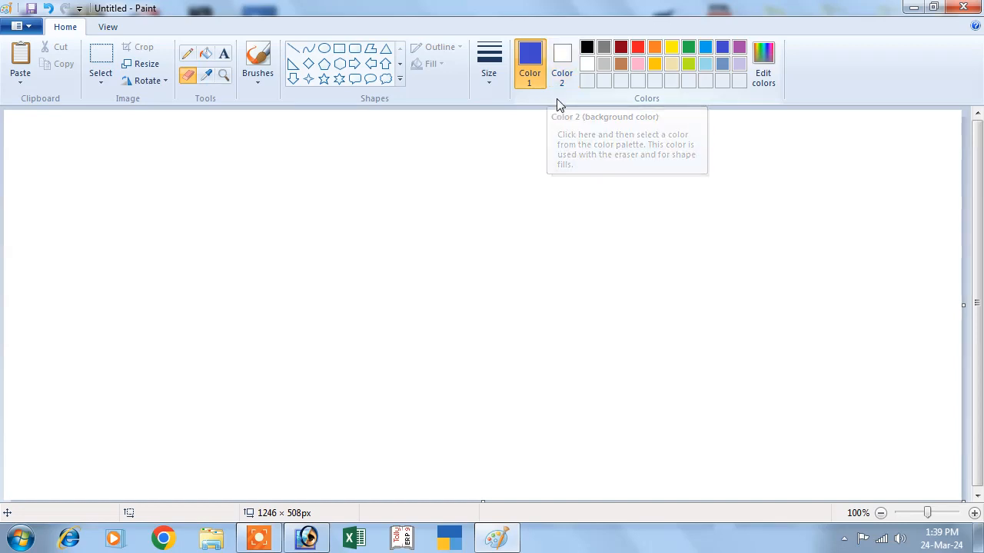
Step: Draw an indigo cloud callout of about 237 × 300 px and erase its upper edge
click(386, 78)
drag(314, 143, 495, 373)
click(191, 77)
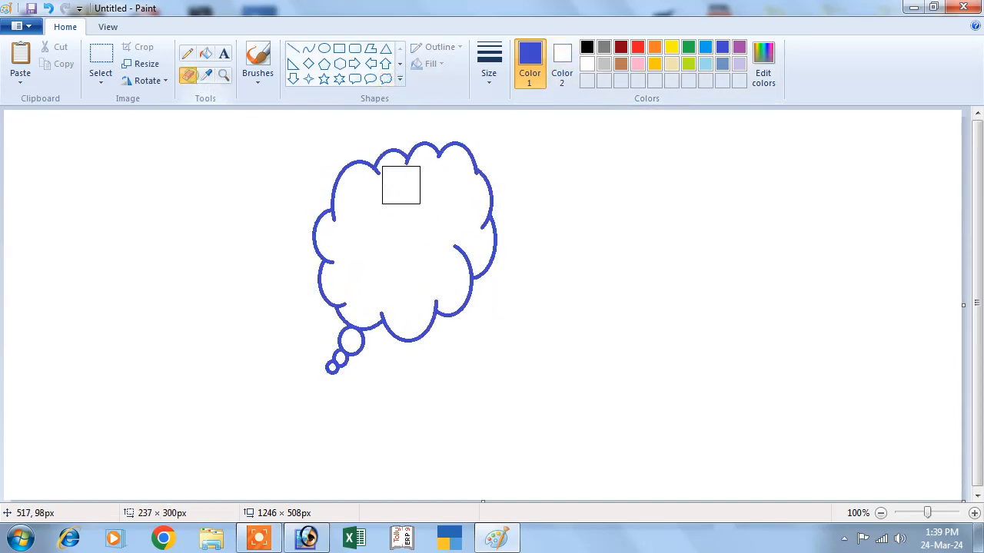
drag(366, 167, 505, 146)
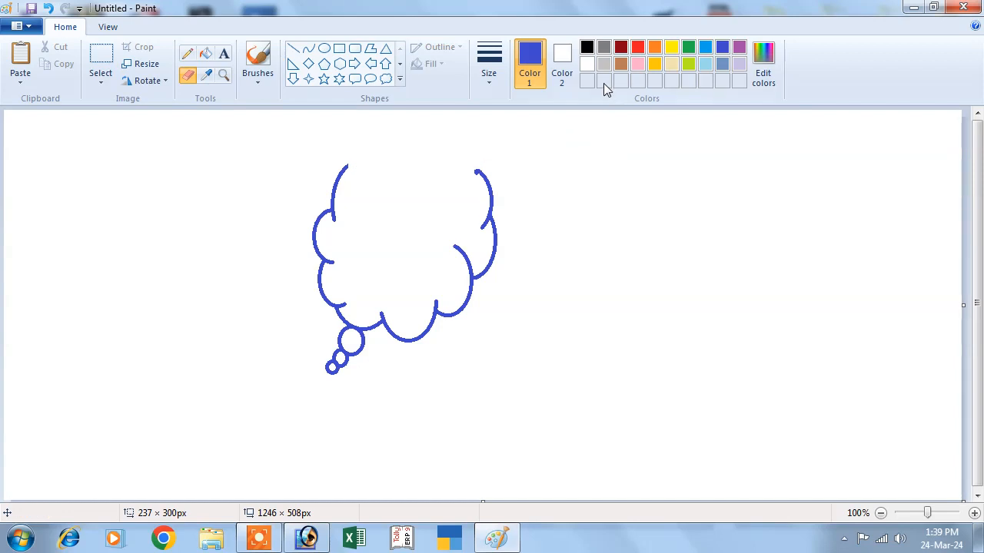
Step: Set Color 2 to lime green, run the eraser over the remaining callout, and stamp four squares in a diagonal row beside it
click(564, 66)
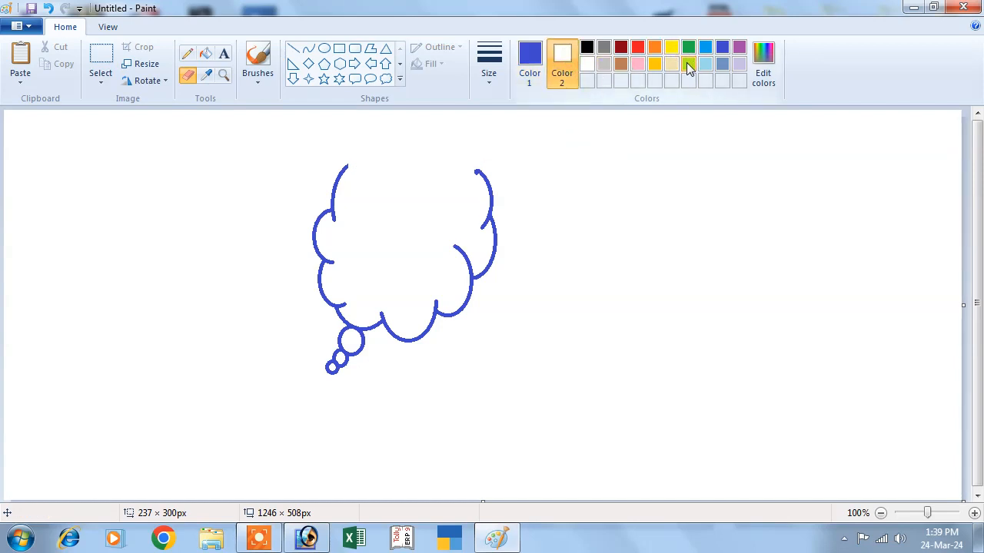
mouse_move(432, 163)
mouse_down()
mouse_move(500, 246)
mouse_move(471, 271)
mouse_move(448, 257)
mouse_move(447, 240)
mouse_move(479, 233)
mouse_move(447, 261)
mouse_move(455, 296)
mouse_move(401, 329)
mouse_move(368, 316)
mouse_move(343, 333)
mouse_move(336, 369)
mouse_move(297, 329)
mouse_move(296, 294)
mouse_move(319, 308)
mouse_move(315, 221)
mouse_move(342, 170)
mouse_up()
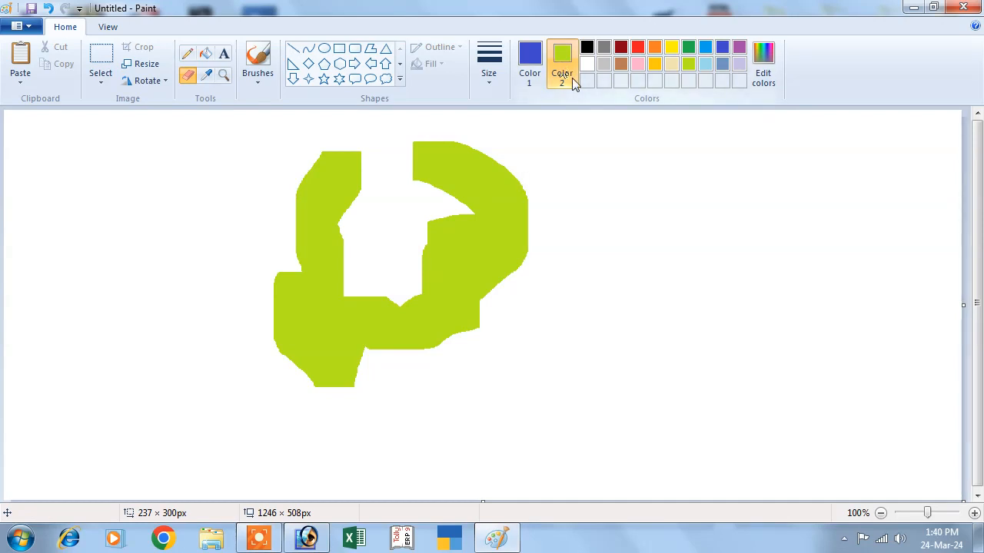
click(618, 191)
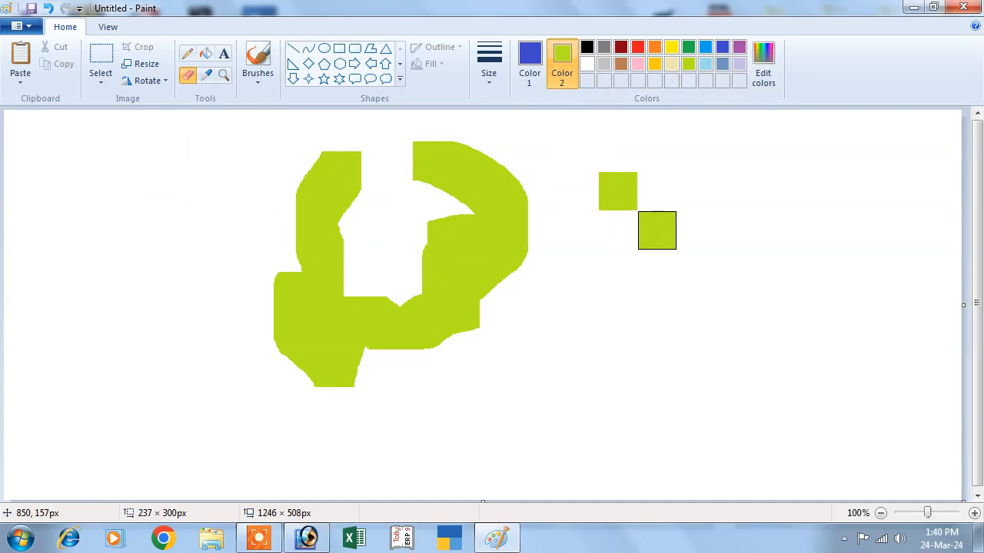
click(695, 271)
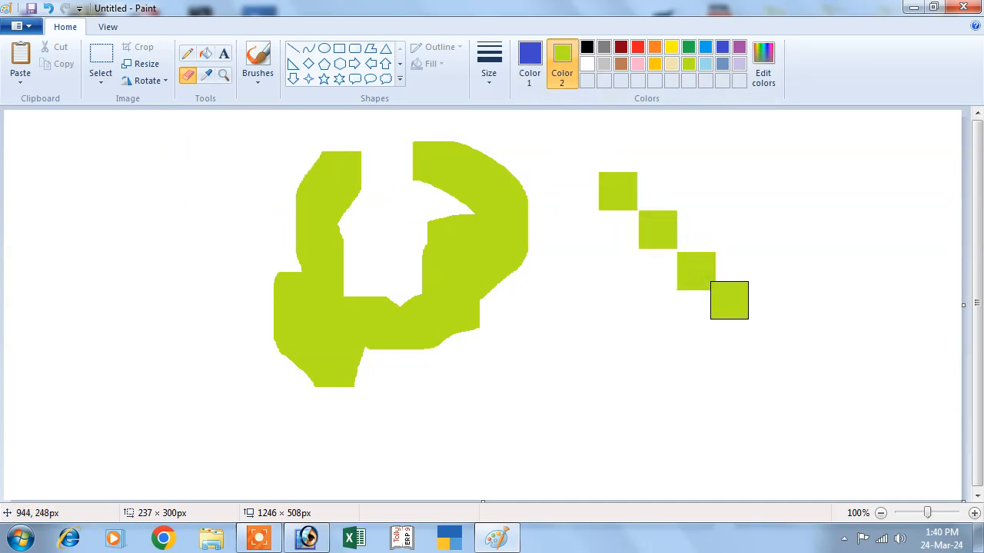
click(739, 316)
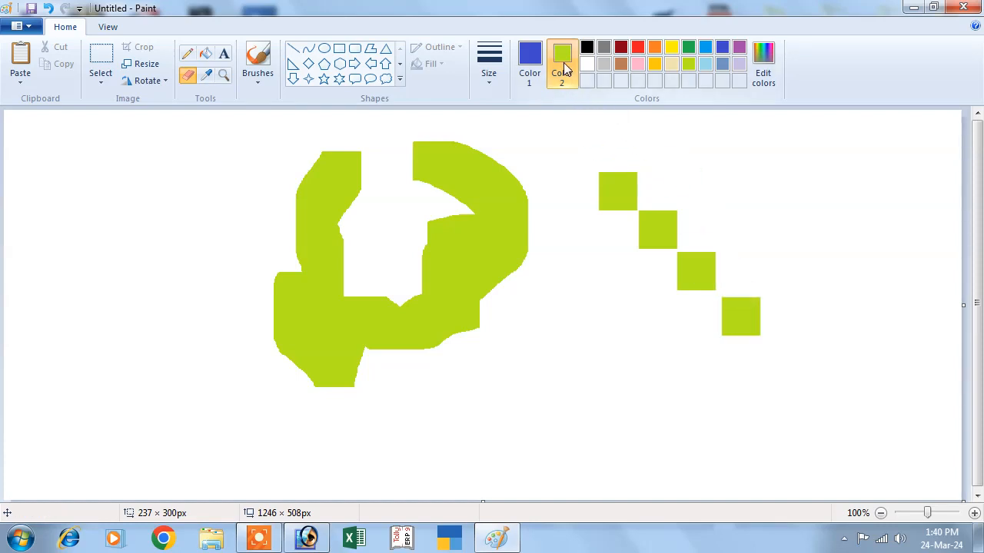
Step: Set Color 2 to red and stamp eraser squares to extend the lime diagonal and form a parallel row on each side of it
click(638, 47)
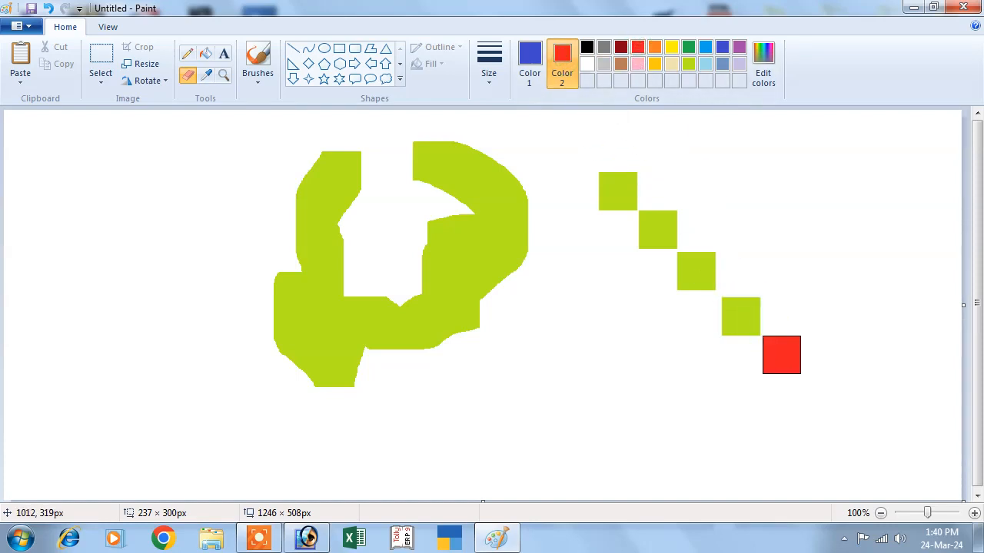
click(781, 358)
click(827, 405)
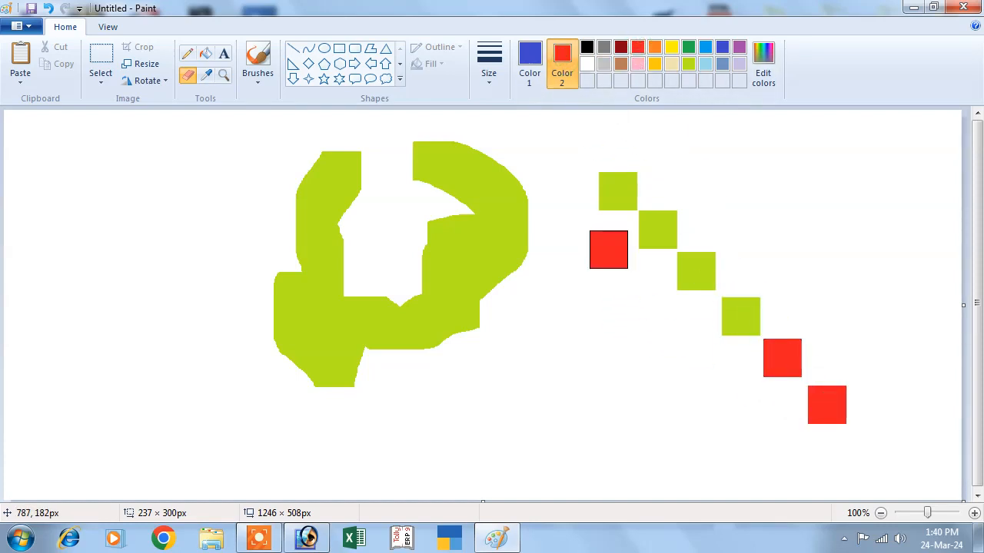
click(609, 244)
click(644, 281)
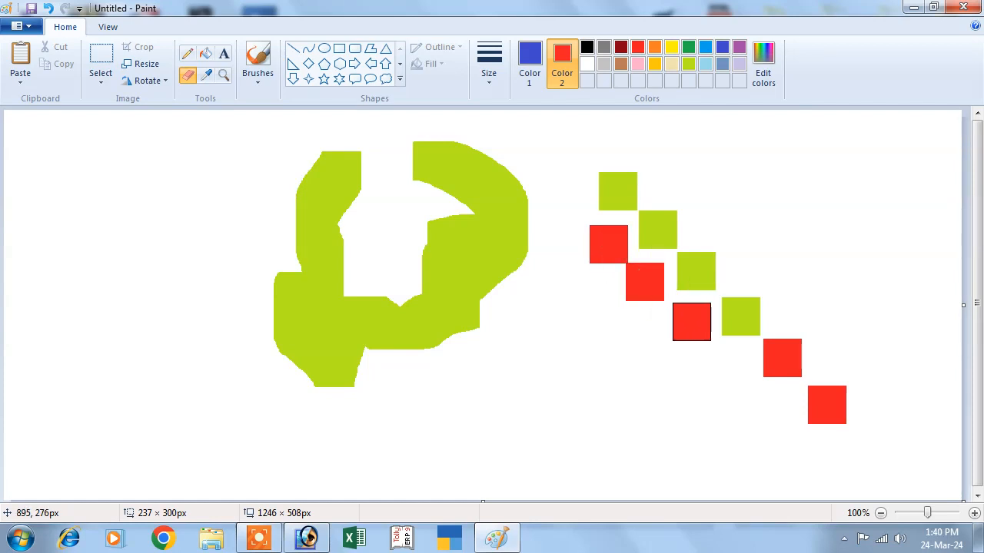
click(691, 322)
click(725, 369)
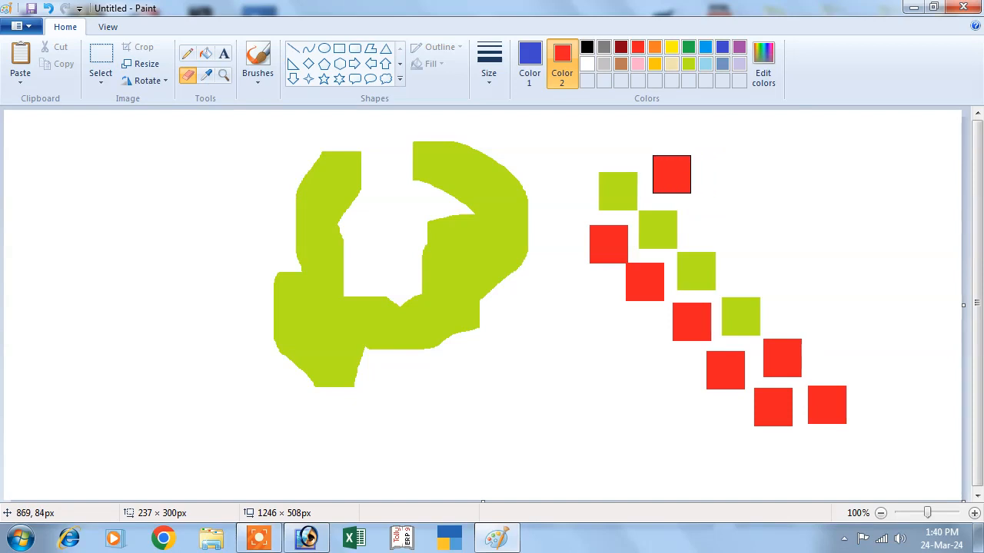
click(668, 175)
click(709, 212)
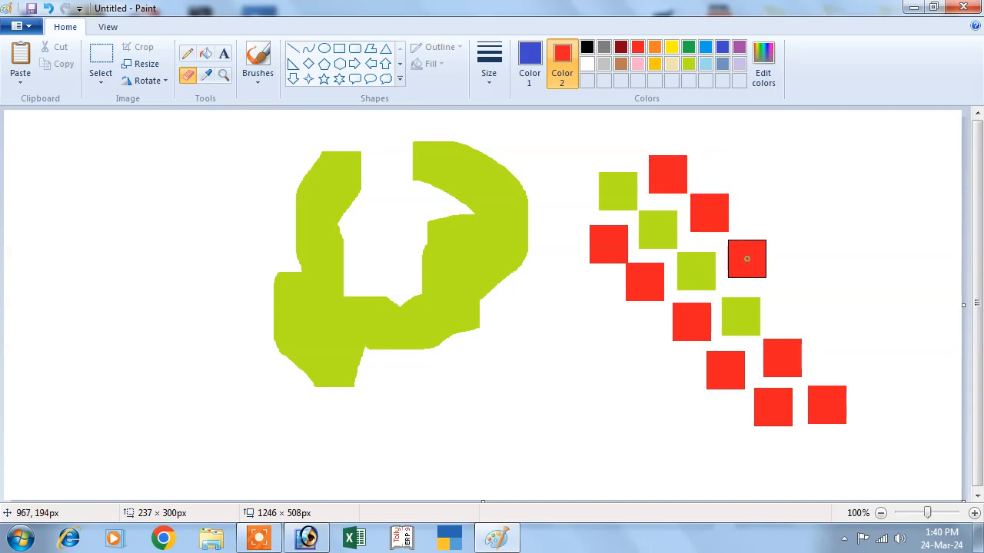
click(747, 259)
click(792, 301)
click(838, 342)
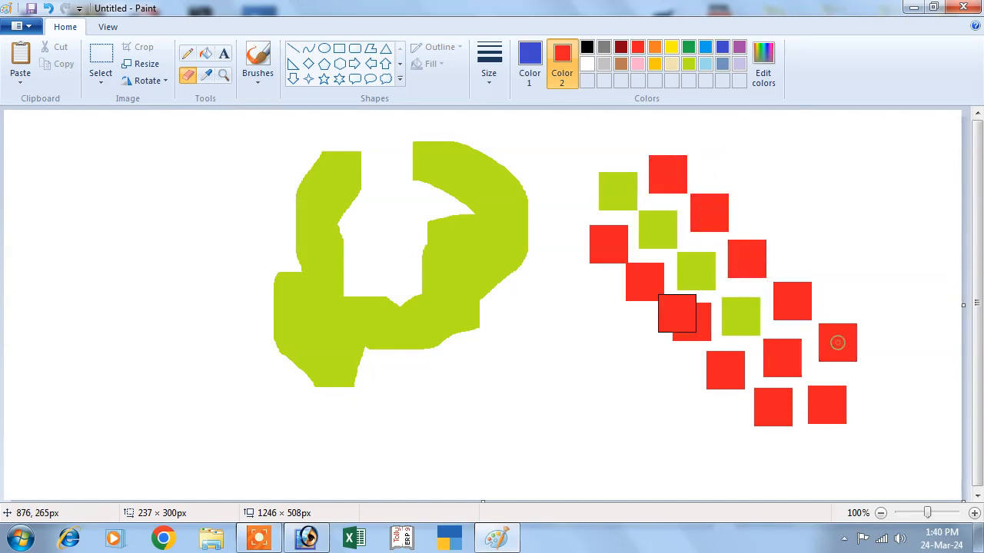
Step: Set Color 2 back to white and erase all the coloured shapes from the canvas
click(550, 68)
mouse_move(622, 156)
mouse_down()
mouse_move(670, 158)
mouse_move(737, 232)
mouse_move(600, 196)
mouse_move(640, 242)
mouse_move(700, 238)
mouse_move(531, 252)
mouse_move(820, 289)
mouse_move(727, 309)
mouse_move(696, 256)
mouse_move(695, 284)
mouse_move(631, 337)
mouse_move(776, 366)
mouse_move(855, 338)
mouse_move(741, 345)
mouse_move(818, 383)
mouse_move(768, 417)
mouse_move(816, 441)
mouse_move(600, 340)
mouse_move(488, 210)
mouse_move(404, 158)
mouse_move(500, 166)
mouse_move(523, 203)
mouse_move(391, 161)
mouse_move(267, 173)
mouse_move(290, 208)
mouse_move(445, 259)
mouse_move(377, 349)
mouse_move(279, 361)
mouse_move(303, 301)
mouse_move(392, 262)
mouse_move(173, 316)
mouse_move(223, 363)
mouse_move(319, 252)
mouse_up()
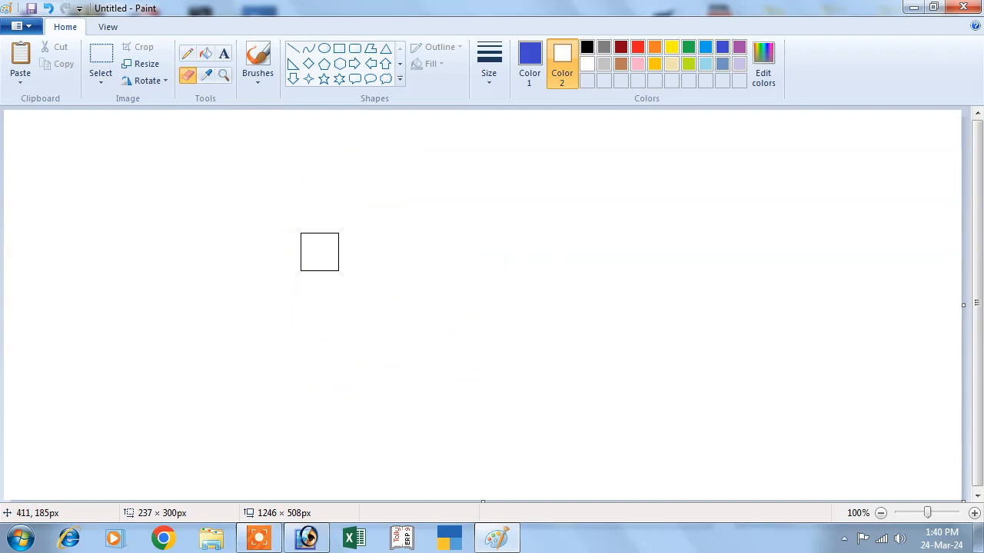
Step: Draw a cloud callout of about 286 × 330 px and give its outline the thickest line size
click(385, 79)
mouse_move(350, 131)
mouse_down()
mouse_move(574, 355)
mouse_move(569, 384)
mouse_up()
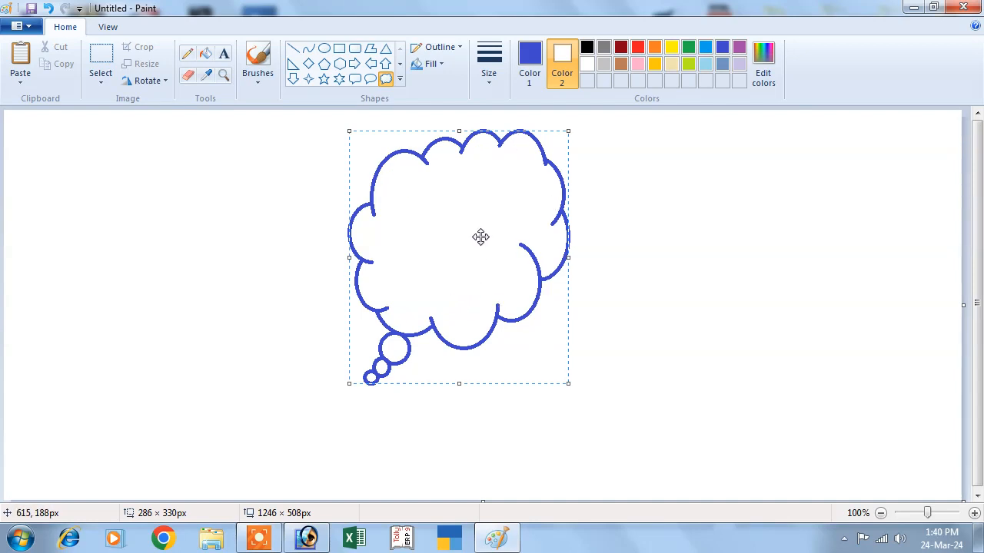
click(488, 82)
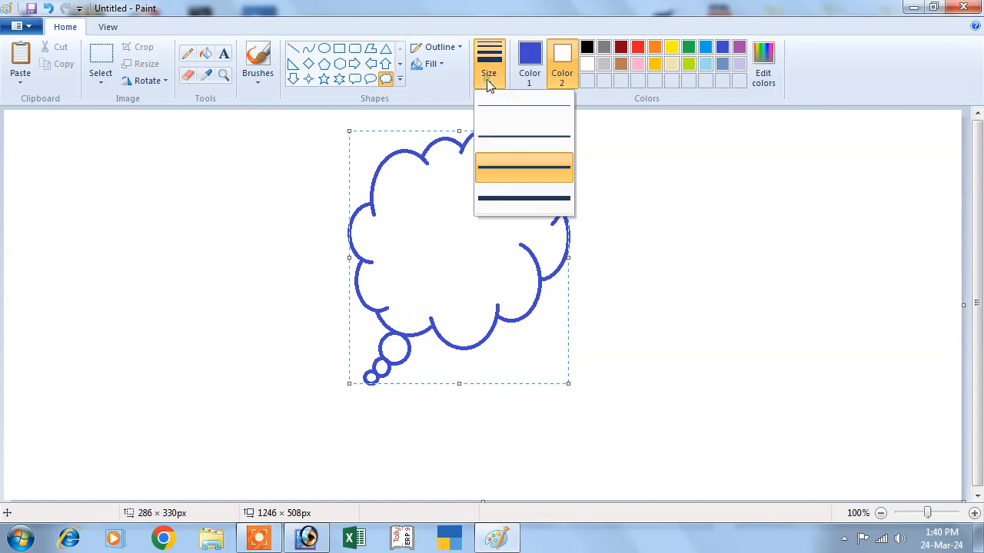
click(519, 200)
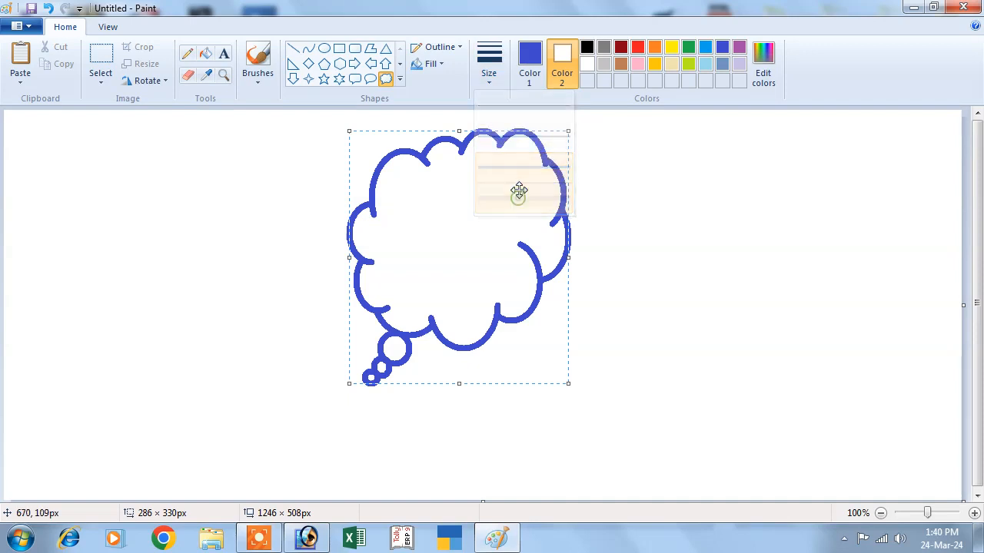
Step: Give the cloud callout a Watercolor outline and an Oil fill
click(449, 51)
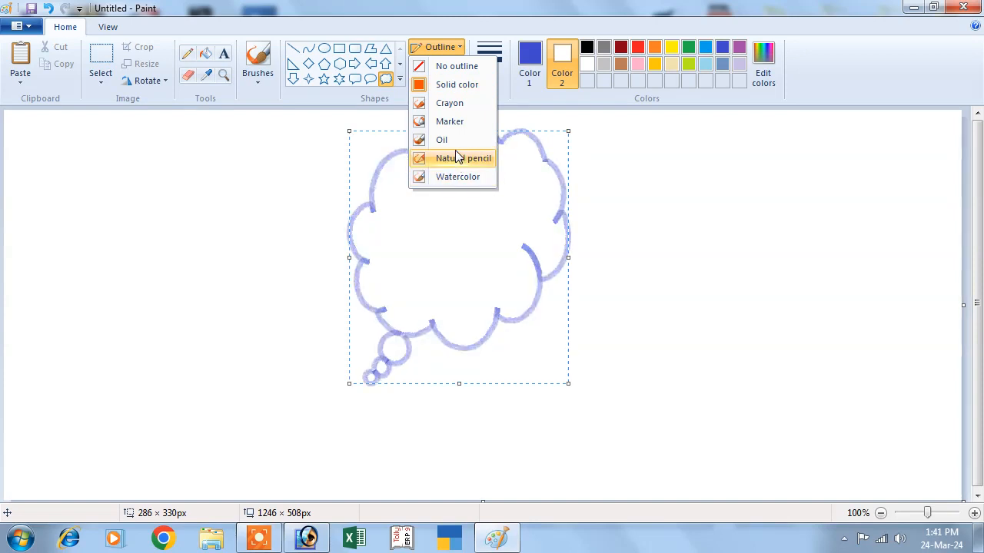
click(456, 176)
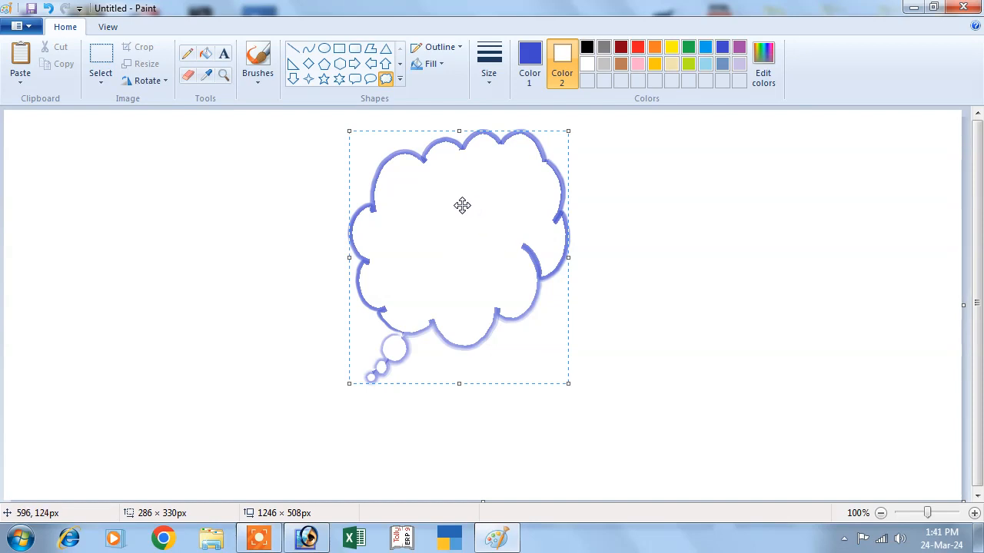
click(439, 69)
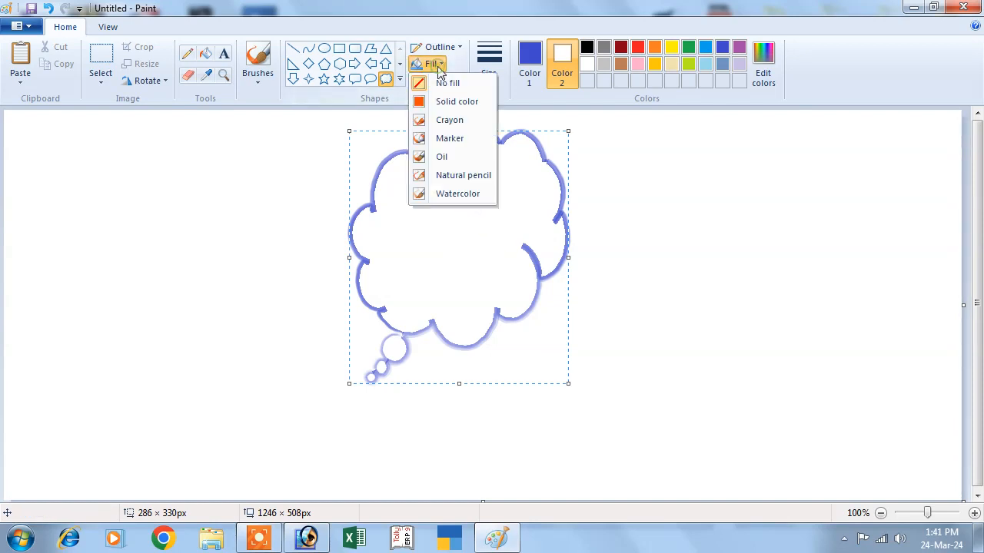
click(440, 159)
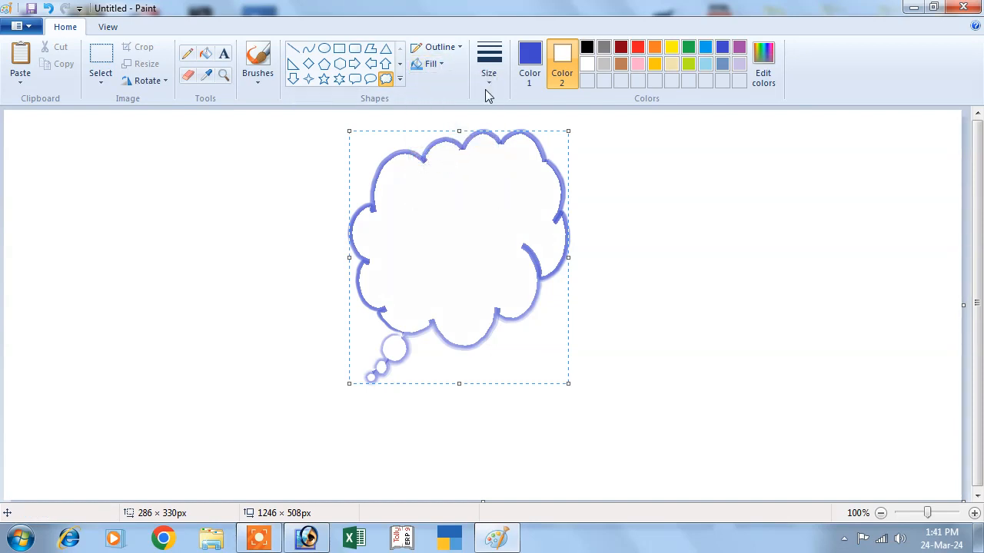
Step: Set Color 2 to red and fill the cloud's interior with the indigo Color 1 using the Fill tool
click(205, 53)
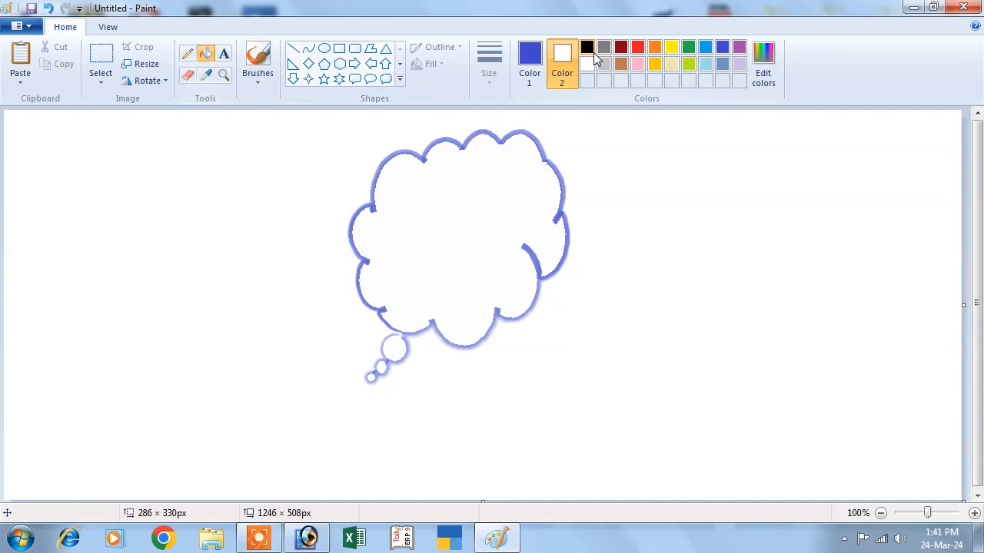
click(638, 48)
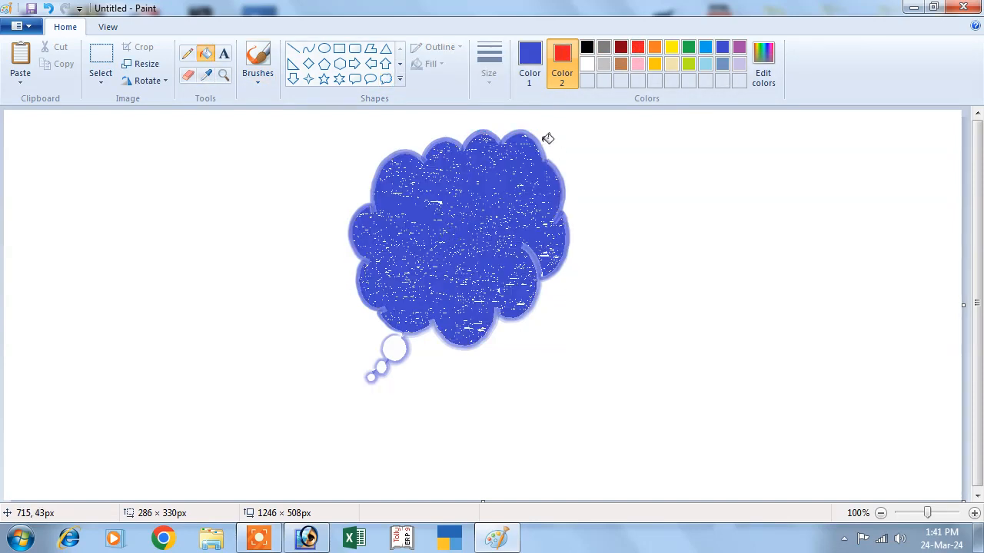
click(525, 77)
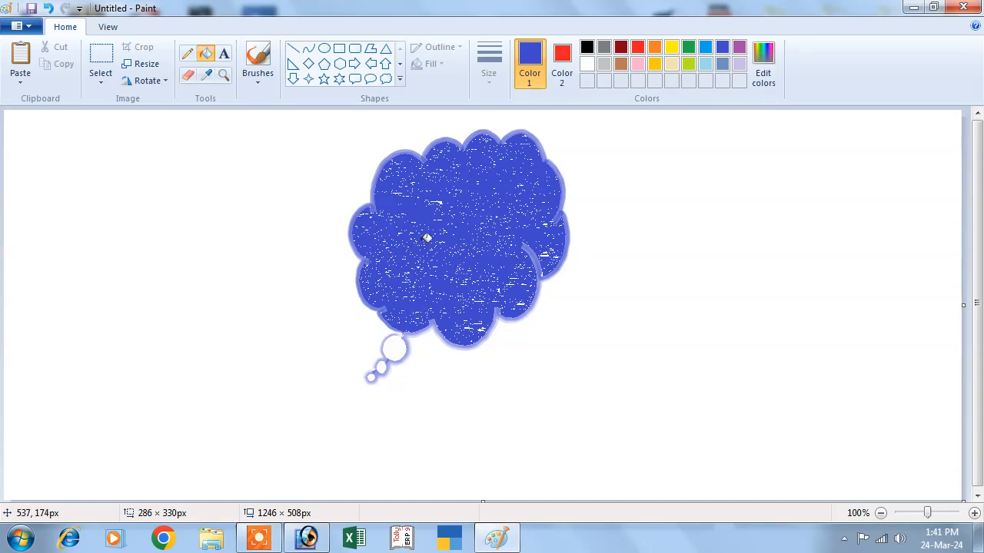
Step: Draw a second cloud callout of about 263 × 323 px beside the first and change its fill colour to green
click(386, 78)
drag(117, 140, 320, 387)
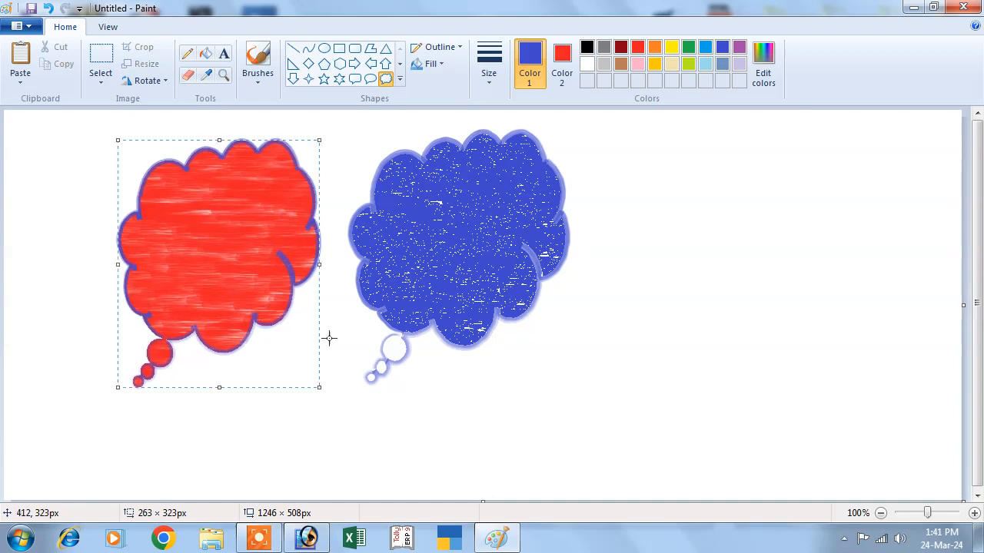
click(561, 69)
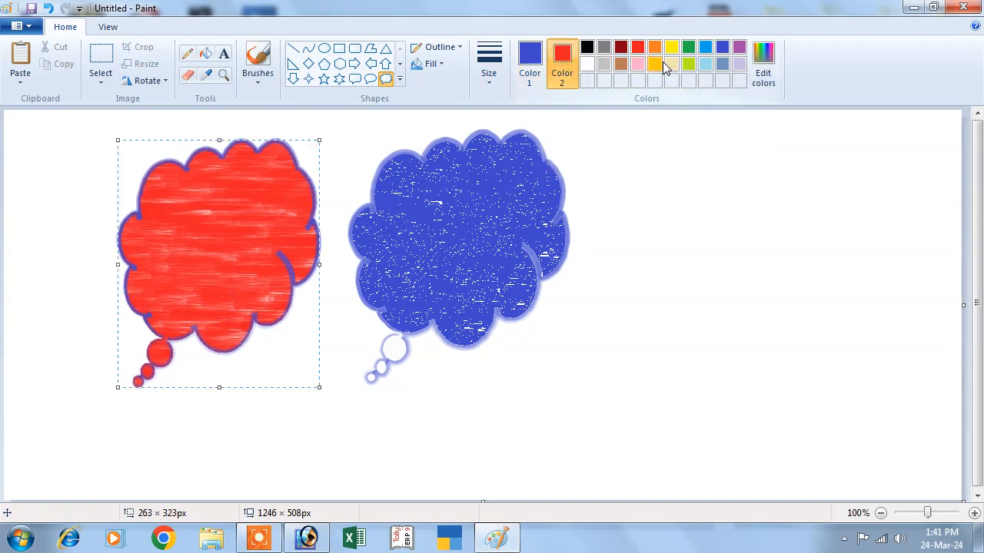
click(689, 49)
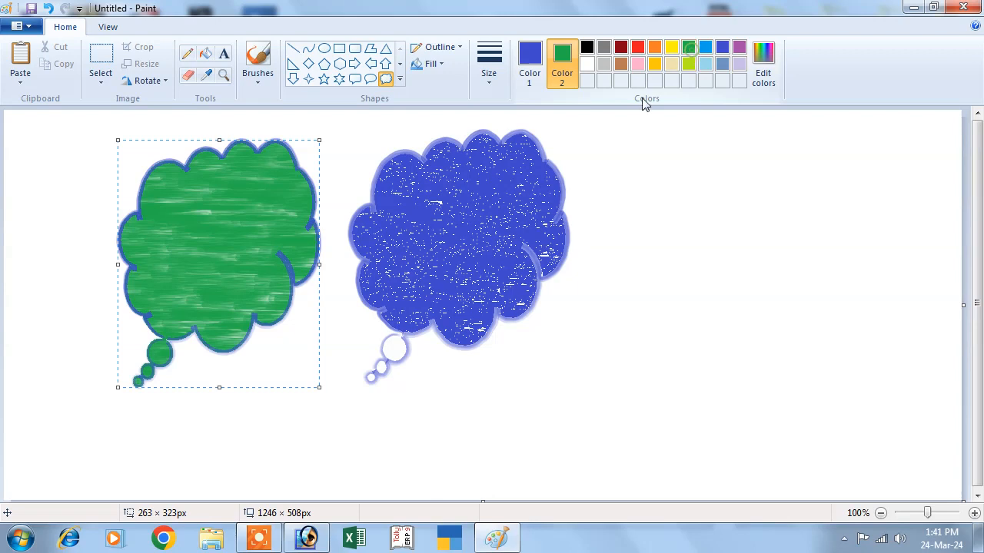
Step: Draw a rounded rectangular callout of about 253 × 277 px in the empty area on the other side of the indigo cloud
click(354, 78)
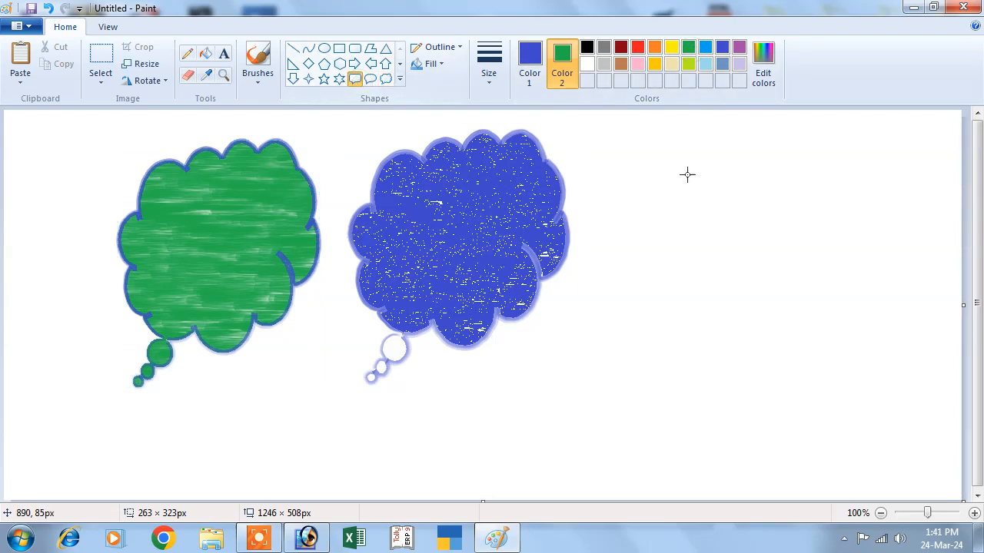
drag(687, 173, 880, 386)
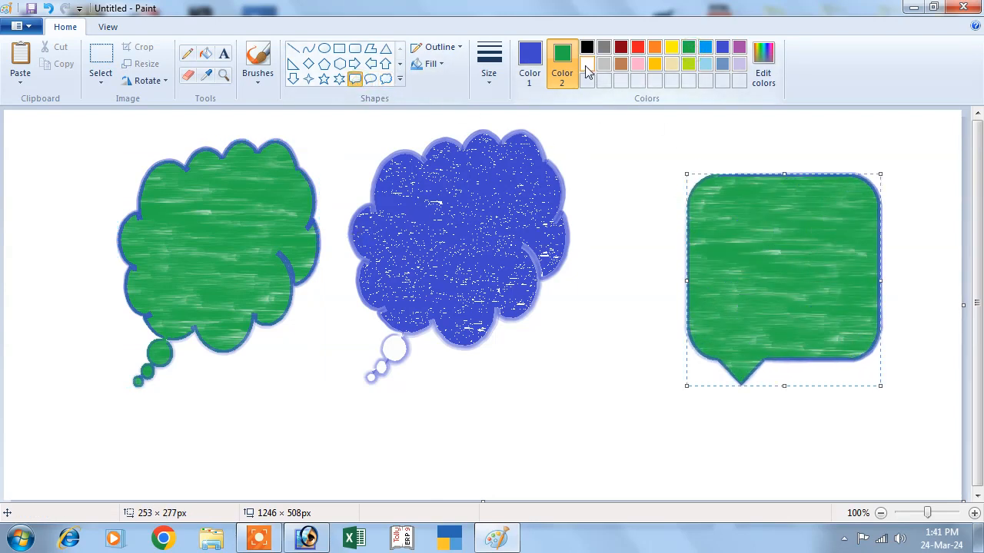
click(622, 329)
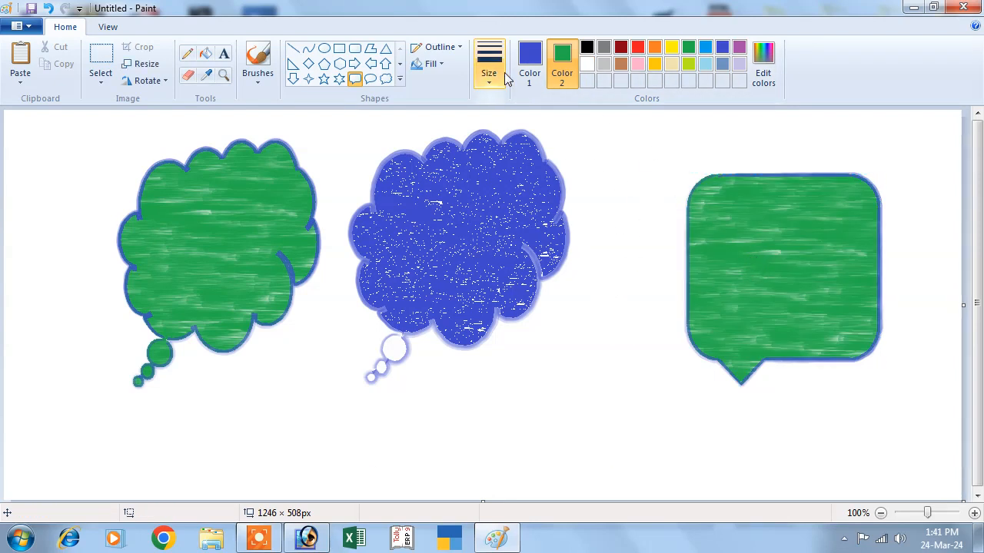
Step: Set Color 2 to red and Color 1 to green, and draw a heart of about 174 × 145 px between the callouts
click(637, 50)
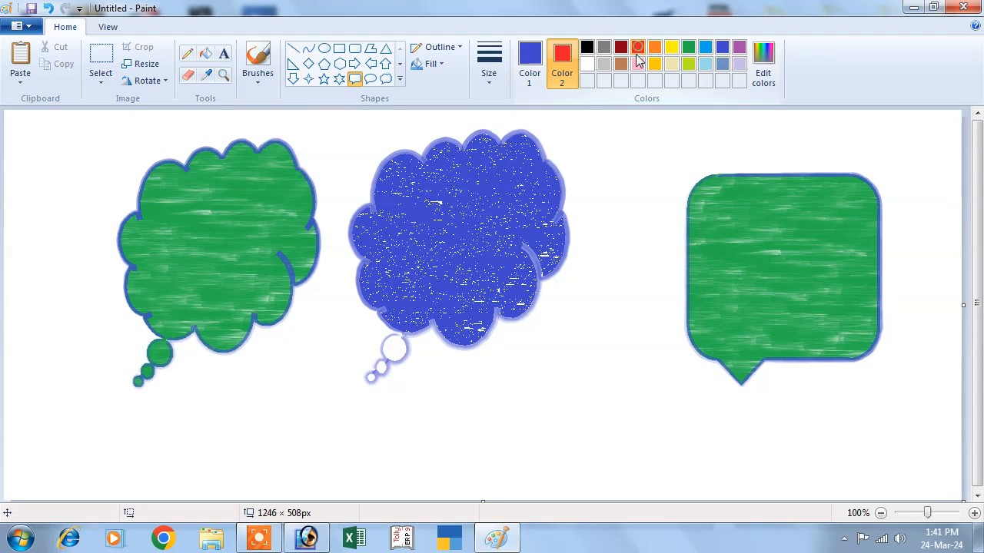
click(535, 68)
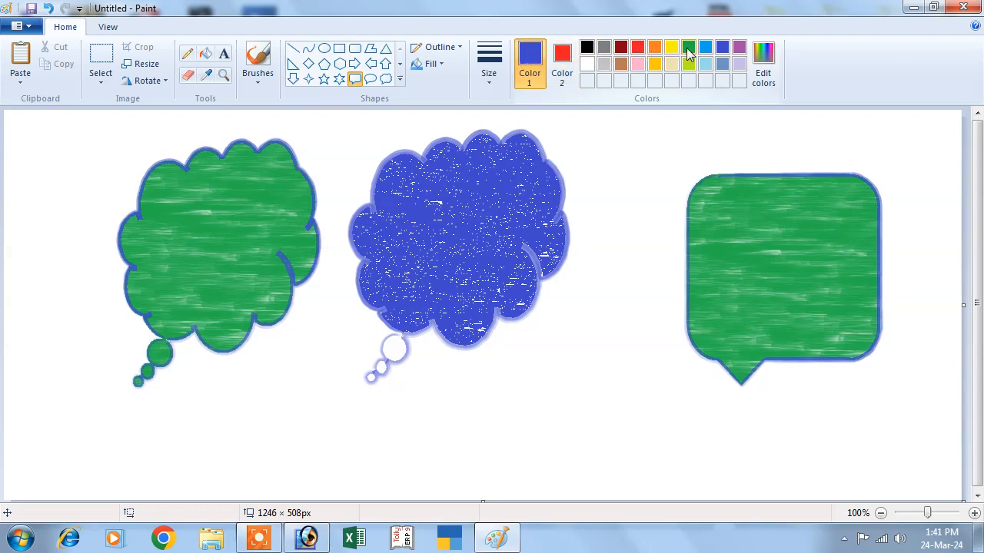
click(688, 49)
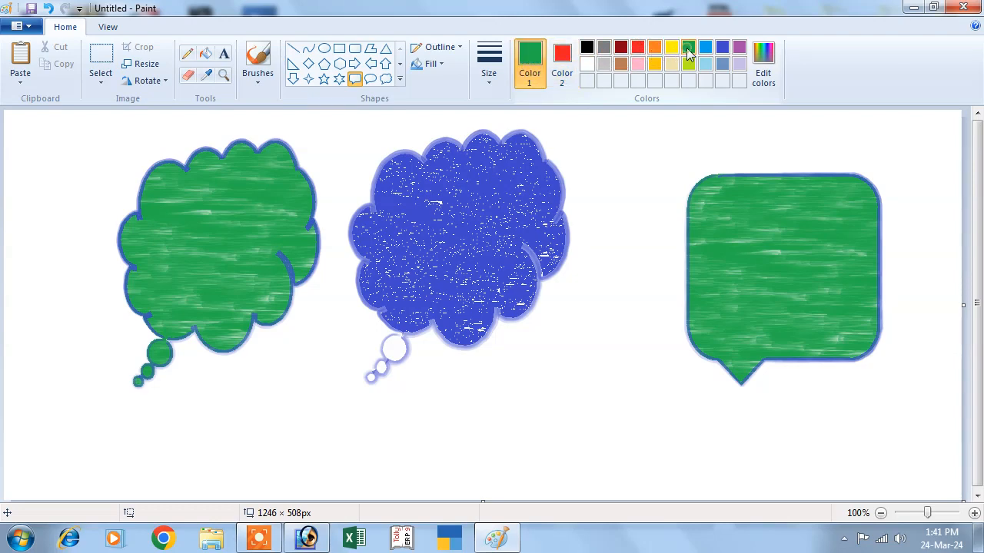
click(386, 80)
click(400, 85)
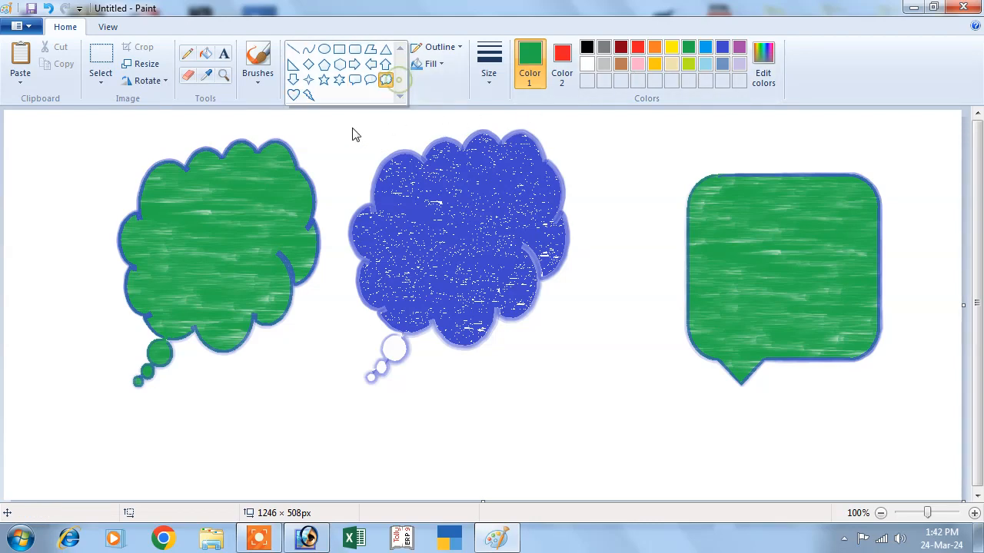
click(293, 95)
drag(543, 323, 677, 433)
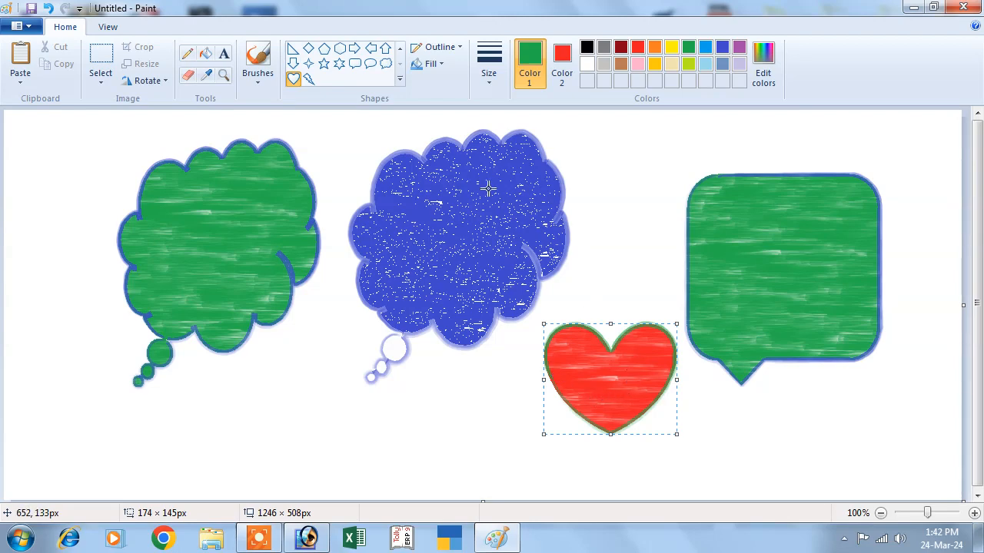
Step: Change the heart's fill style to Crayon and deselect the heart
click(444, 65)
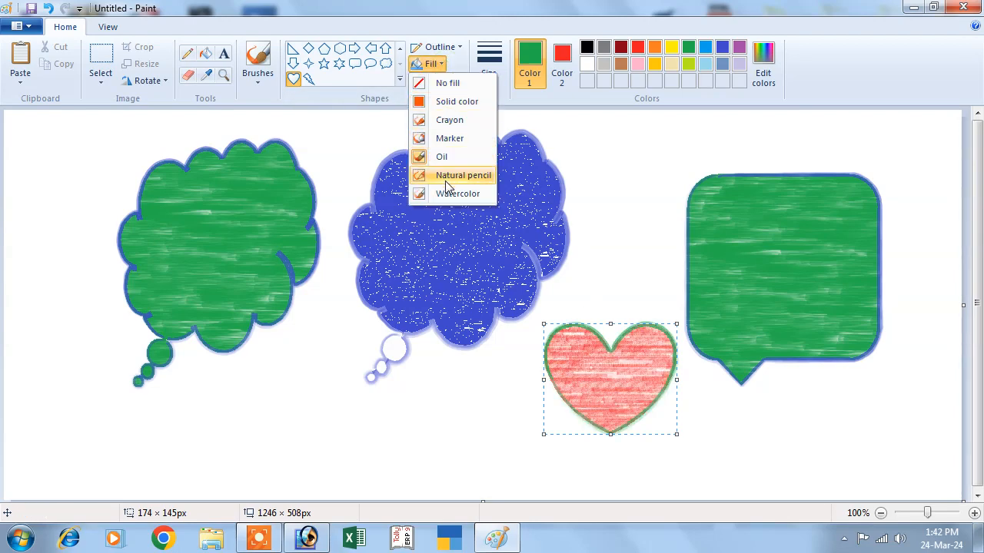
click(450, 120)
click(603, 278)
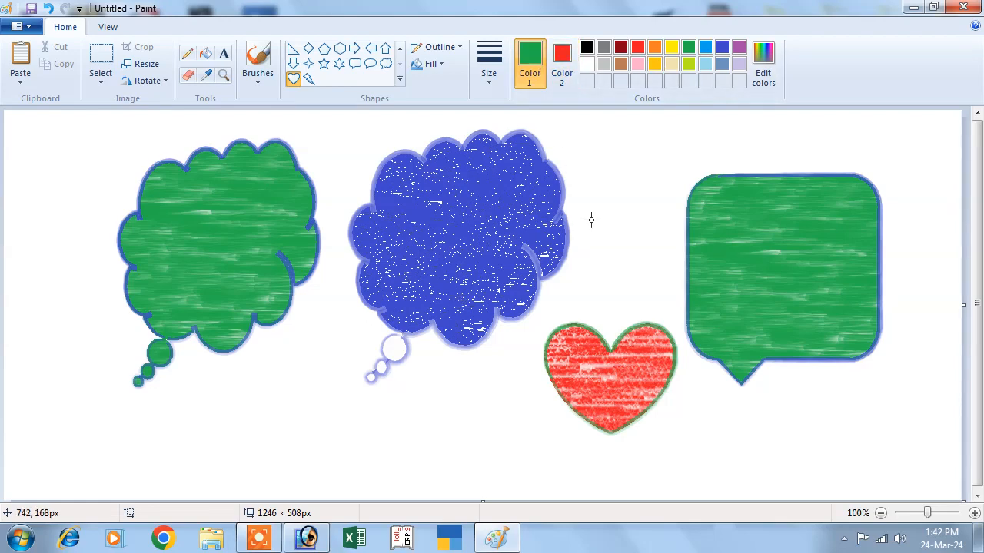
Step: Delete the whole picture, set Color 2 to white, and delete everything again to get a blank white canvas
key(ctrl+a)
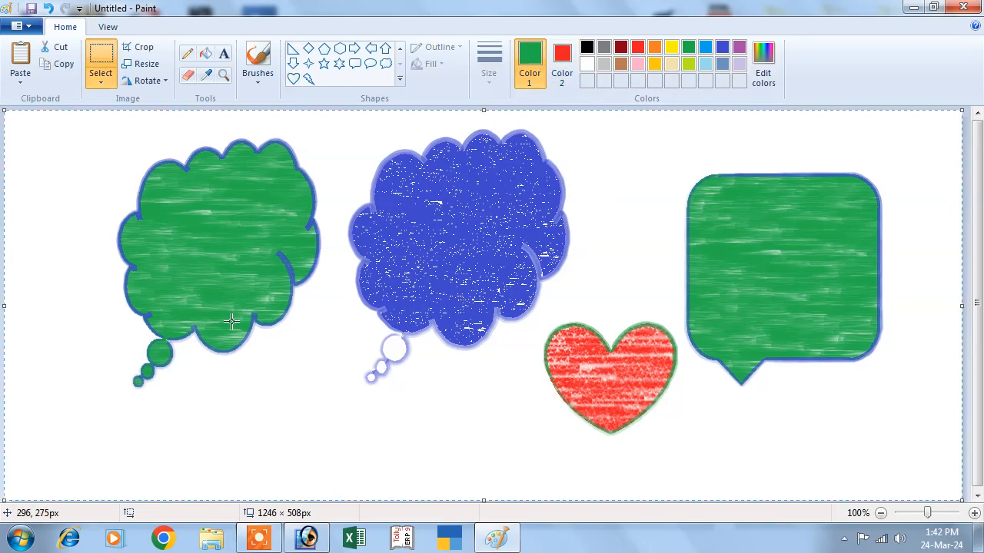
key(Delete)
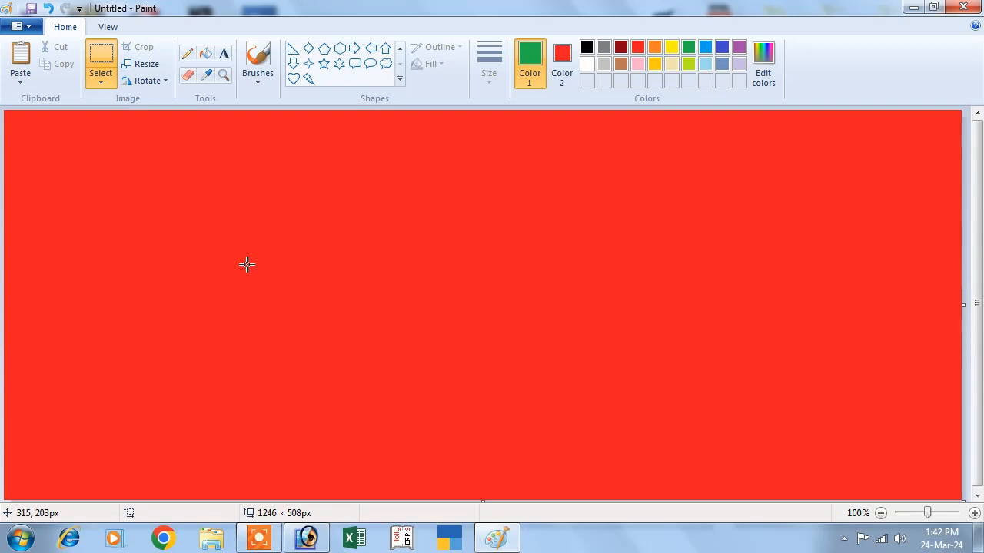
click(566, 65)
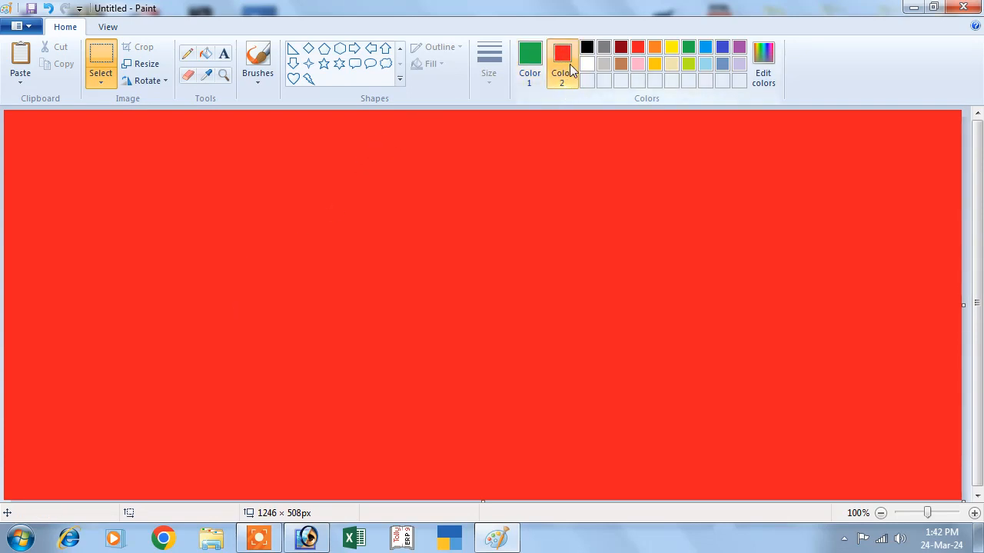
click(586, 64)
key(ctrl+a)
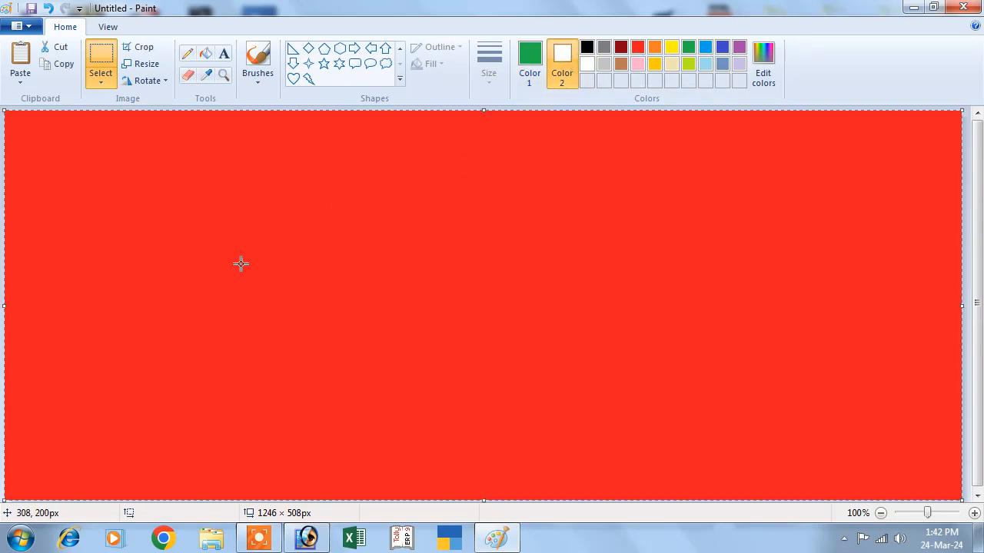
key(Delete)
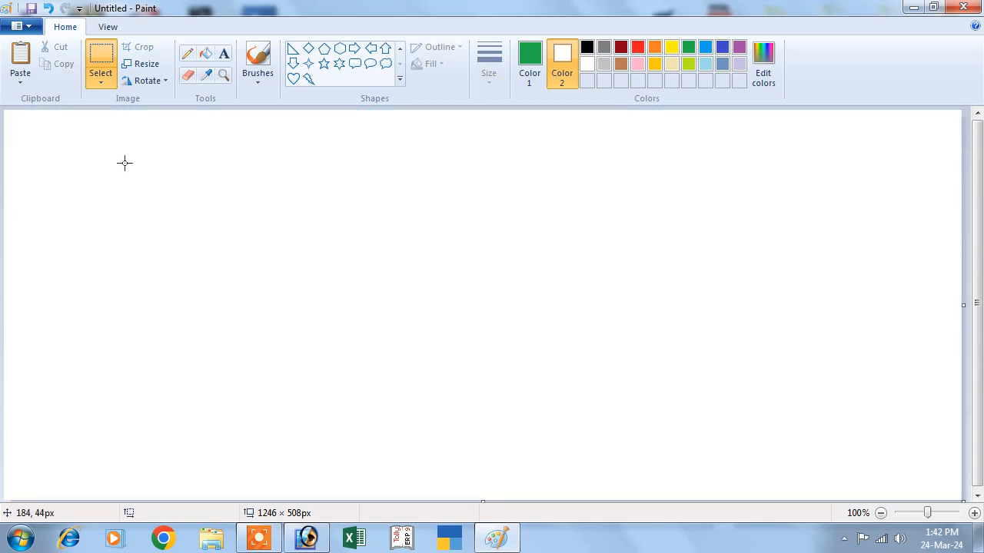
Step: Insert a text box near the top of the canvas, enter "fdgtretertre" in bold, and continue the line with bold switched off and on
click(223, 57)
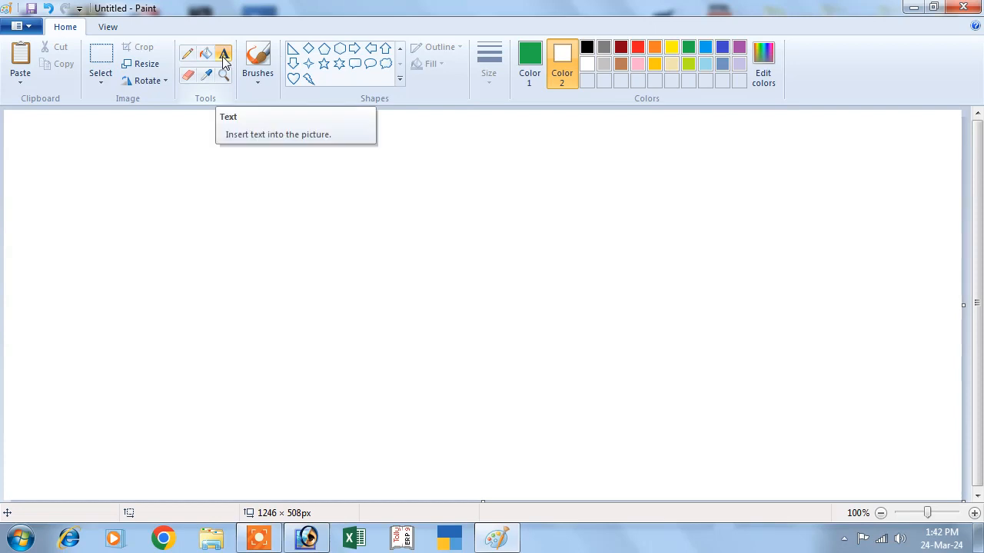
click(211, 155)
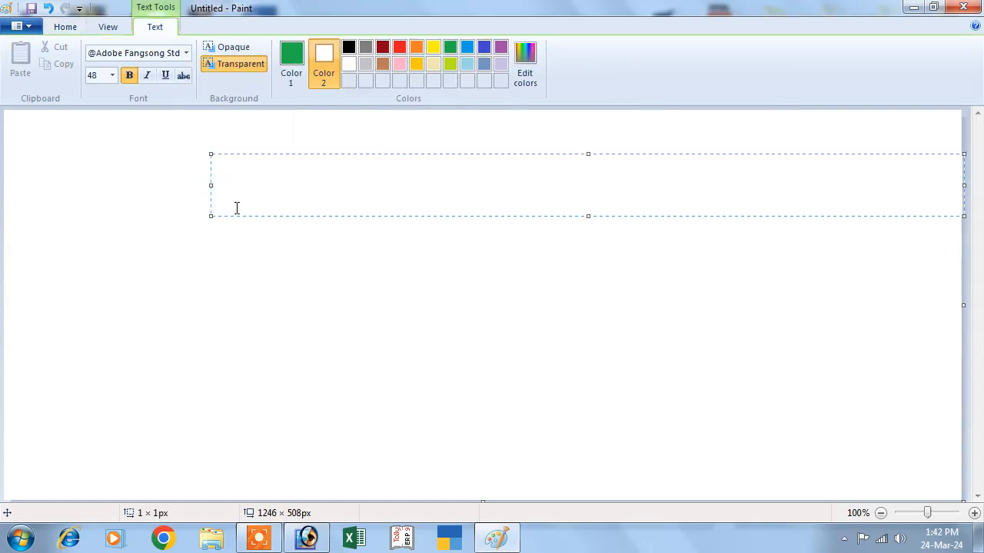
text(fdgtretertre)
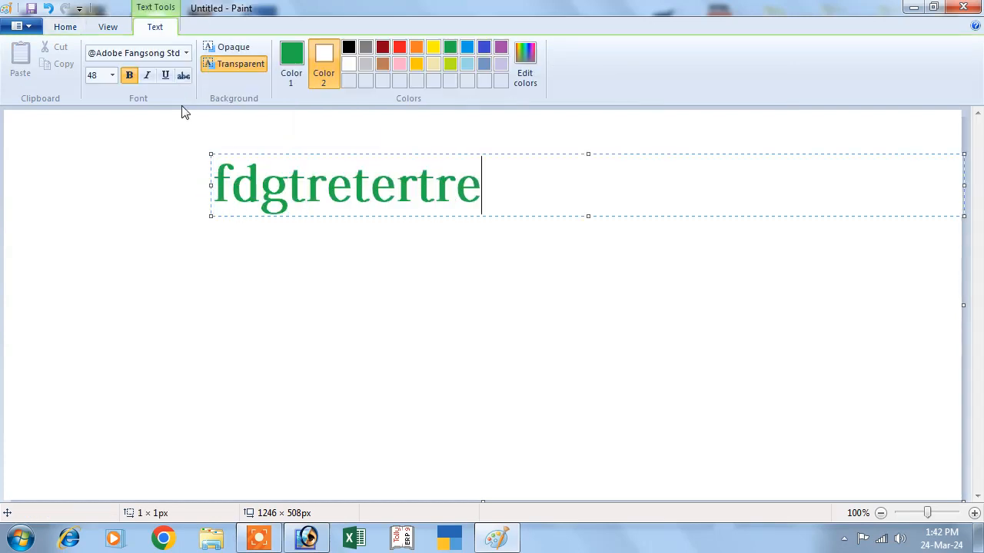
click(129, 76)
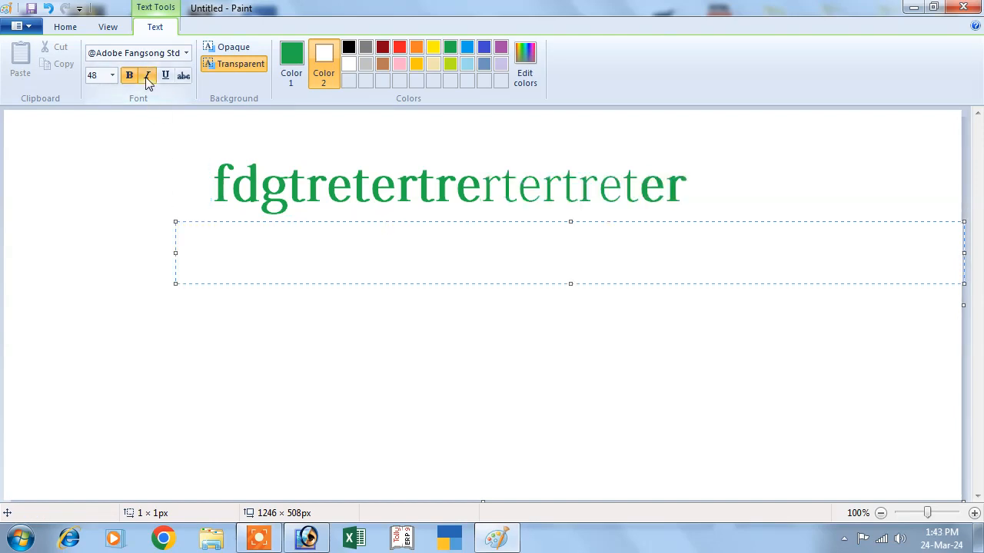
Step: On a second line, enter "cvxdf" in italic, "dsfsdferer" with underline added, and "ewrererewr" with strikethrough added
click(147, 76)
text(cvxdf)
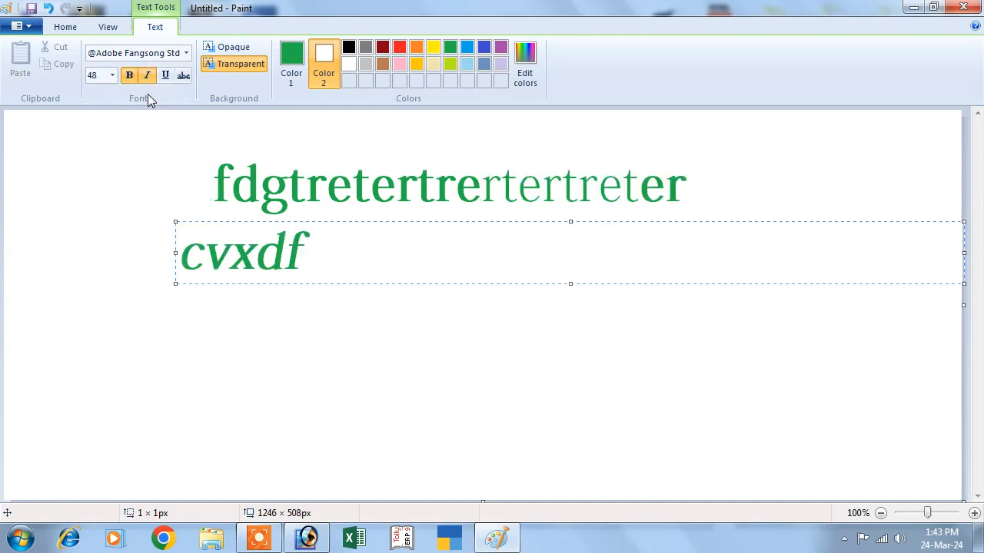
click(165, 78)
text(dsfsdferer)
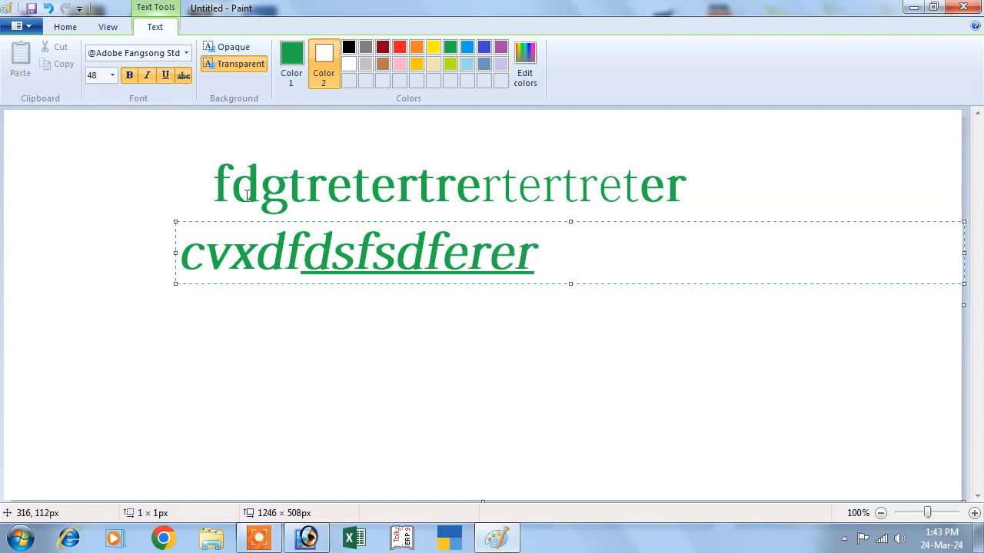
text(ewrererewr)
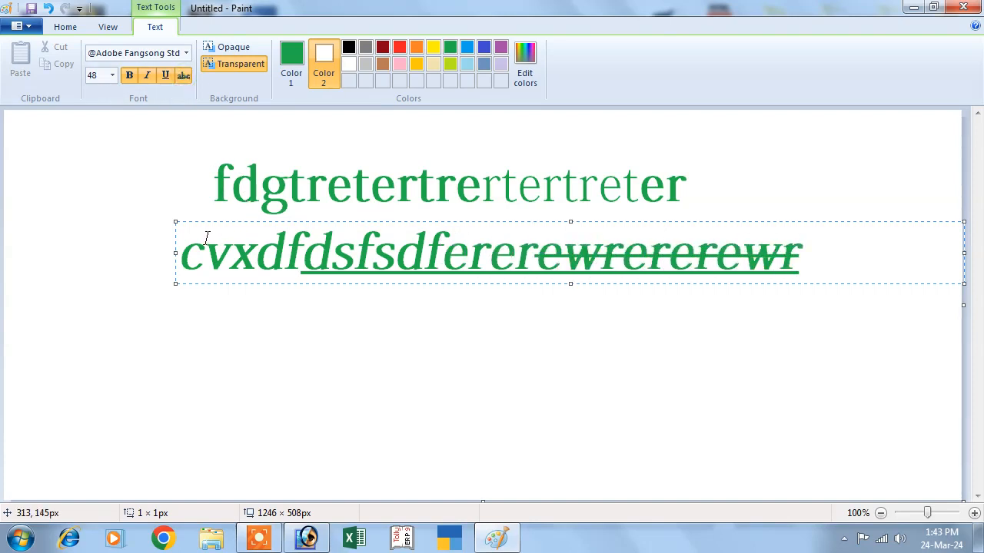
Step: Start a new line at font size 26, enter "fgfdgfgfdgd", and turn strikethrough off
key(Return)
click(112, 75)
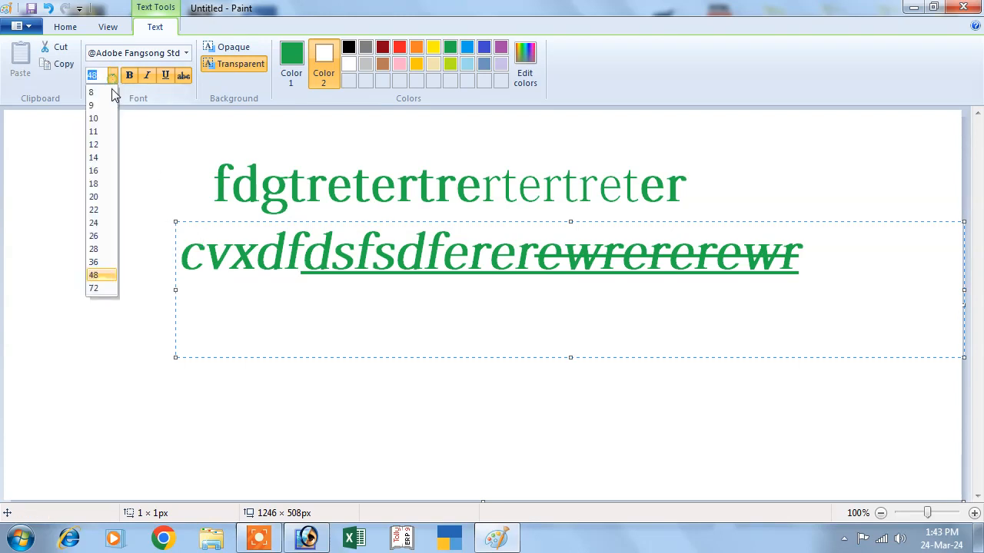
click(98, 236)
text(fgfdgfgfdgd)
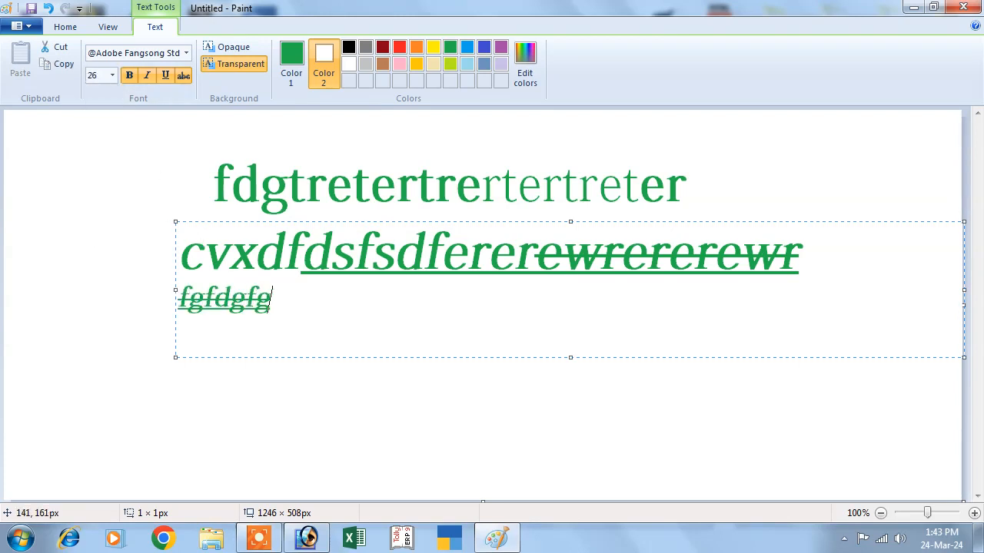
click(182, 81)
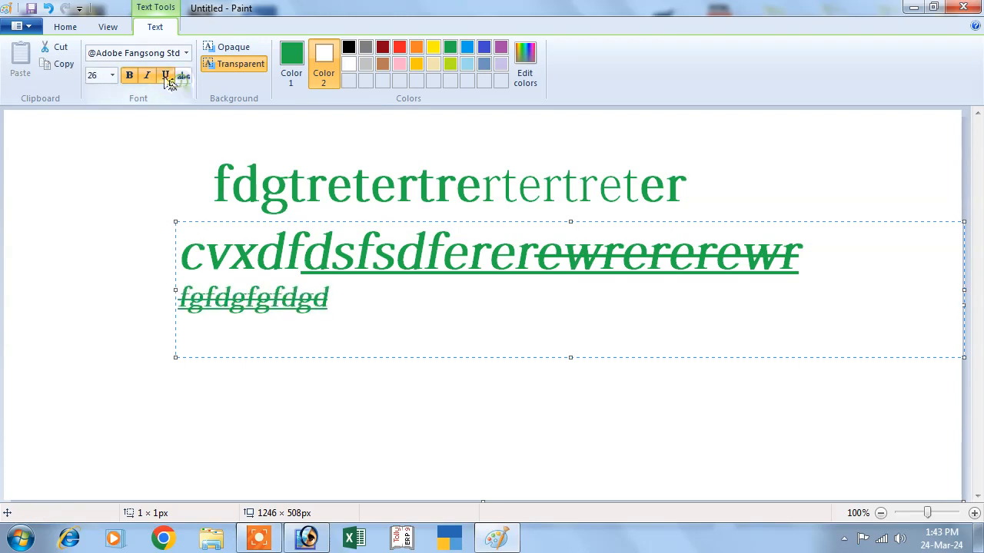
Step: Turn off underline, italic and bold, and continue the third line with plain text "dfgfdgfdgfdgretretert"
click(167, 79)
click(147, 77)
click(130, 75)
text(dfgfdg)
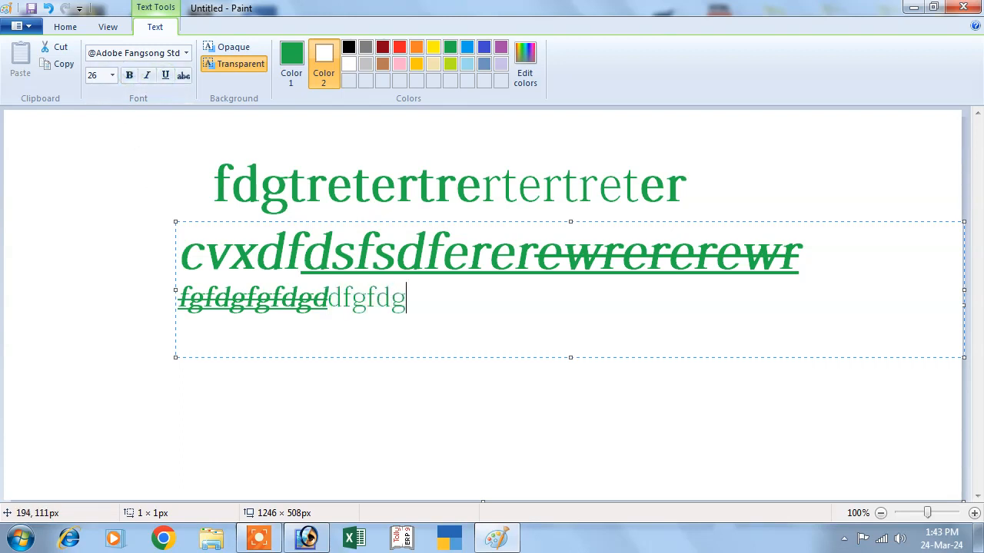
text(fdgfdgretretert)
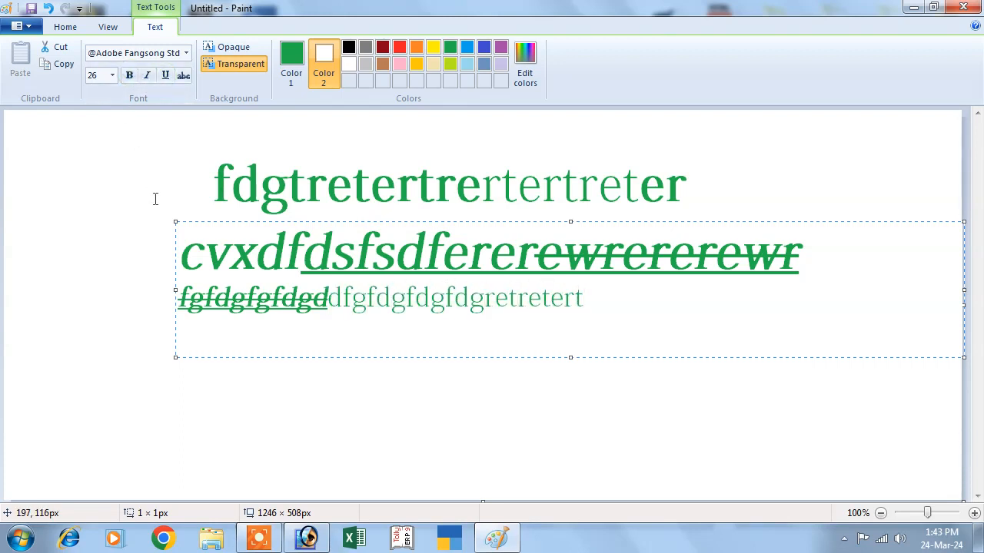
Step: Make the text background opaque, extend the third line with more text ending in "etrefdgfdg", and set Color 2 to yellow
text(rtrtr)
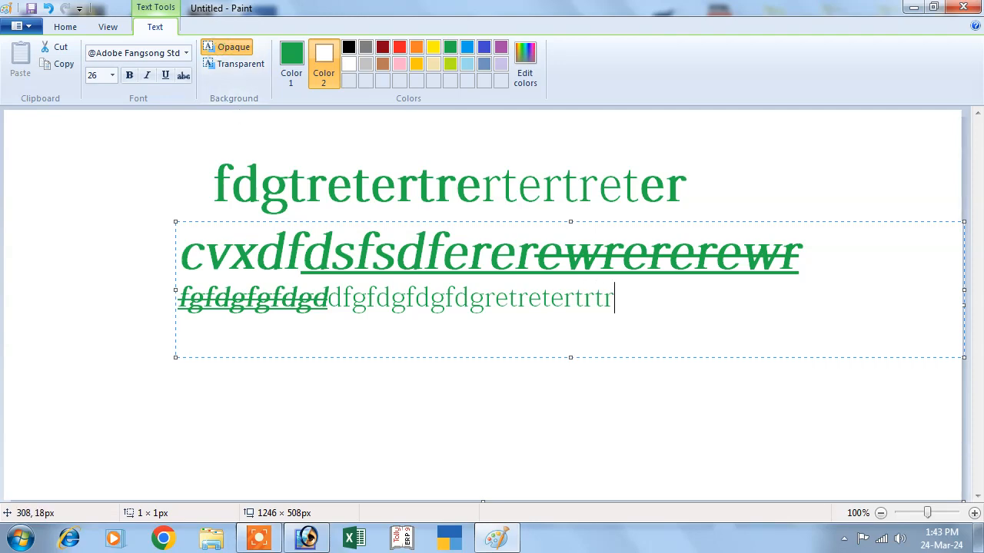
text(etrefdgfdg)
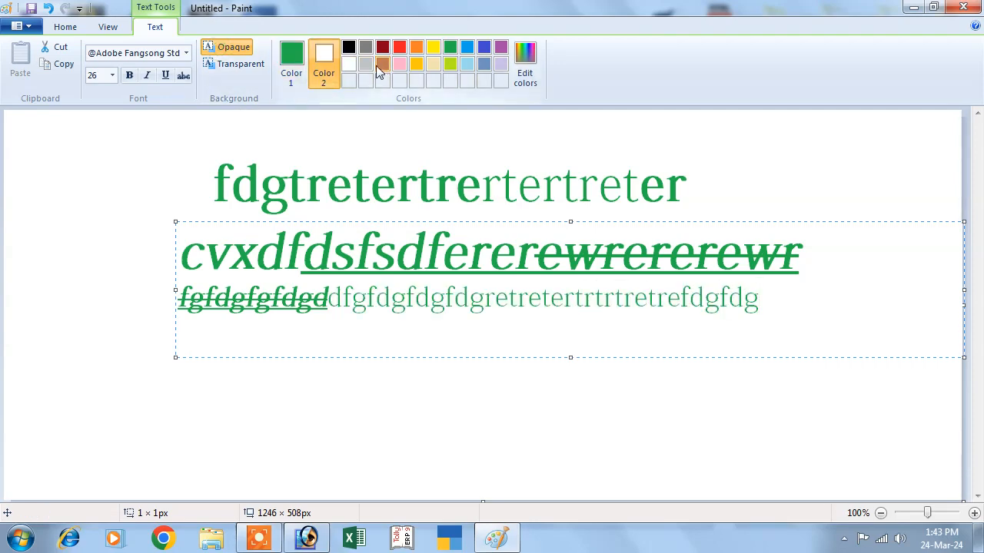
click(383, 64)
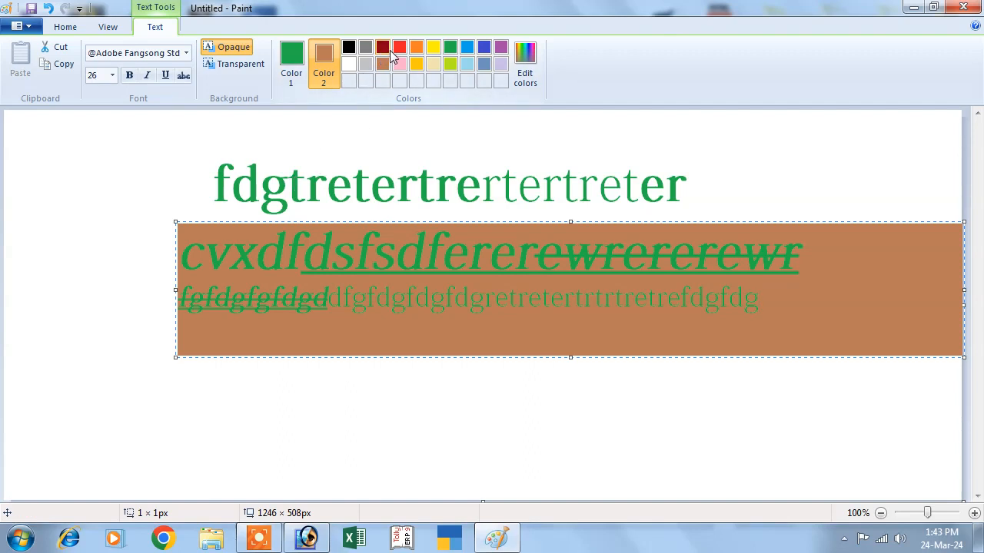
click(415, 48)
click(433, 48)
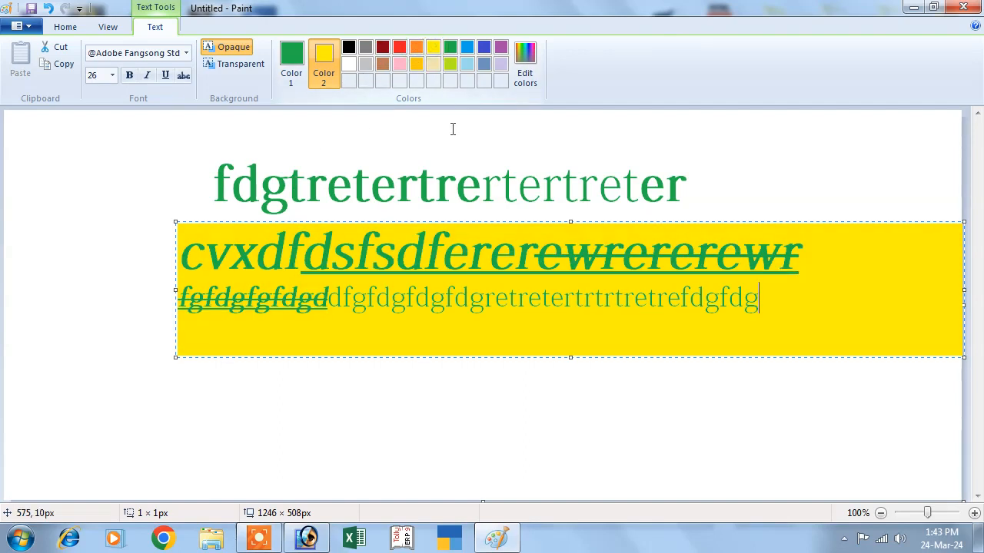
Step: Set Color 1 to dark red, add "gdfgrettertr" to the end of the third line, and finish the text box
click(291, 65)
click(382, 47)
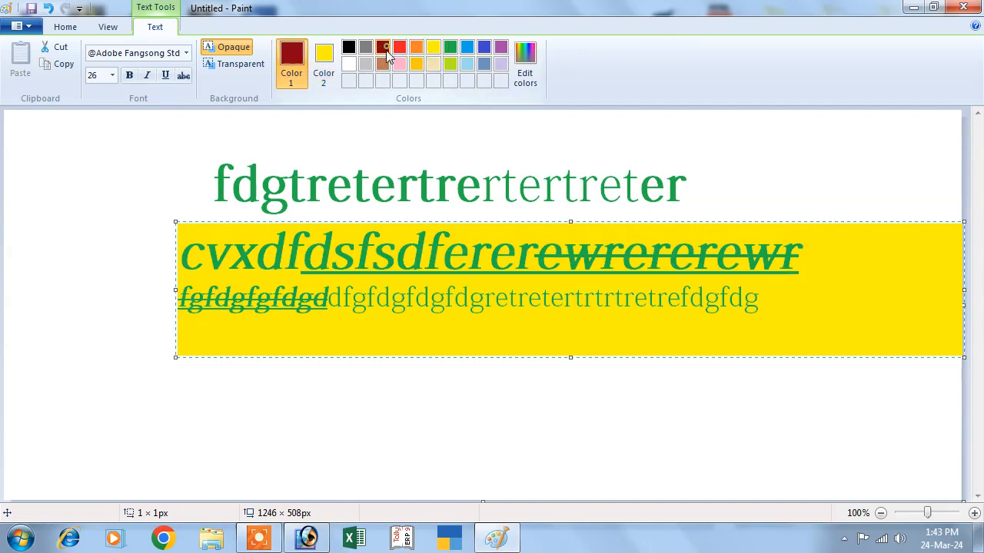
text(gdfgrettertr)
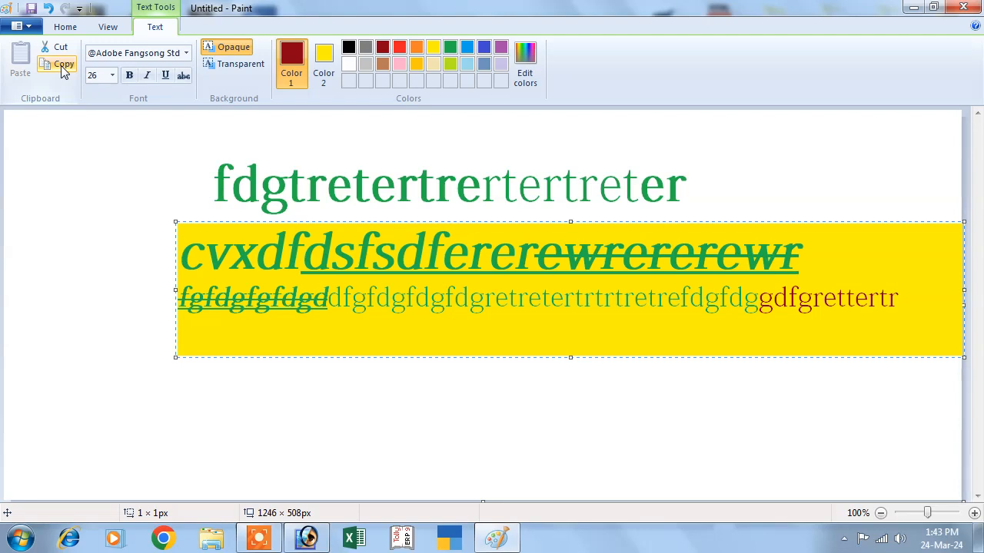
click(132, 138)
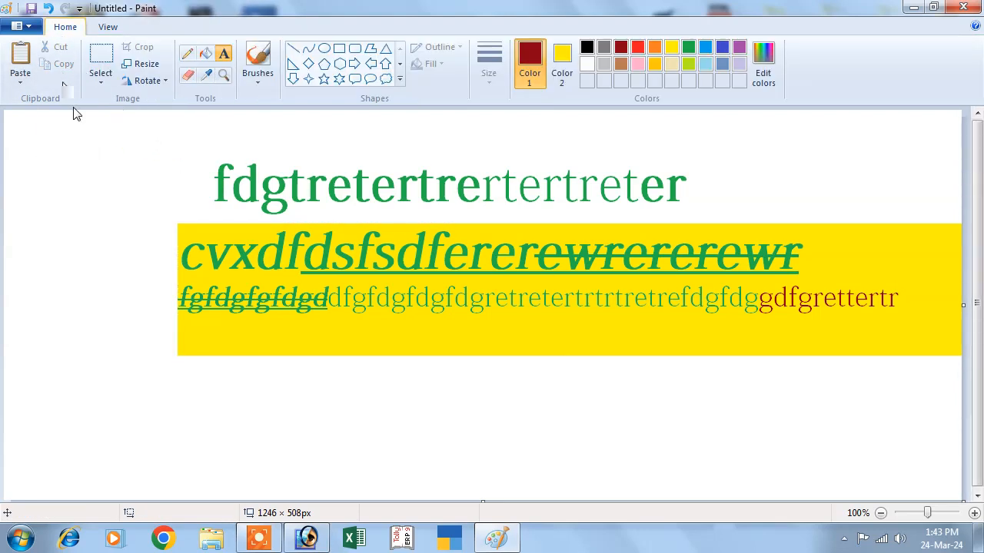
Step: Select an area of about 1048 × 302 px around all the text lines and cut it
click(100, 61)
drag(152, 145, 956, 378)
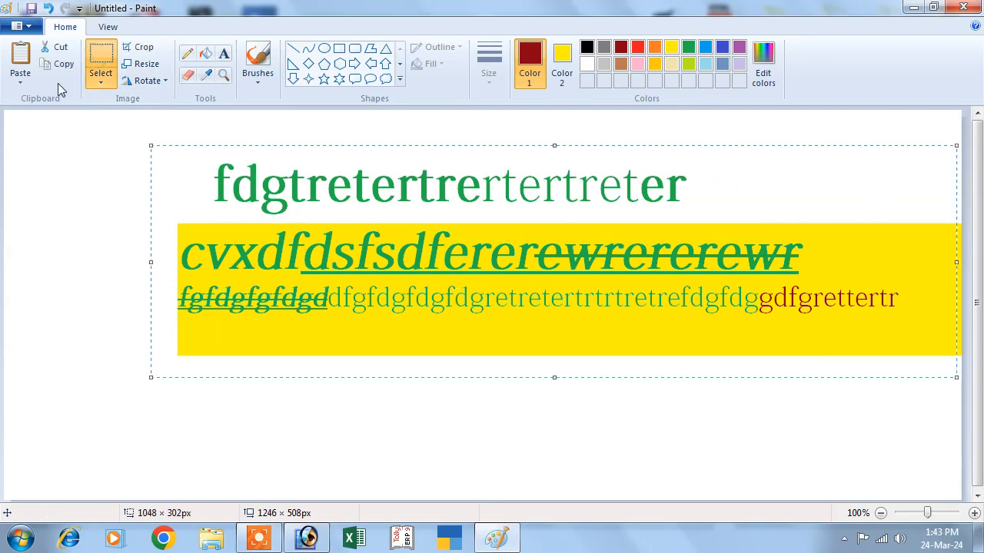
click(62, 49)
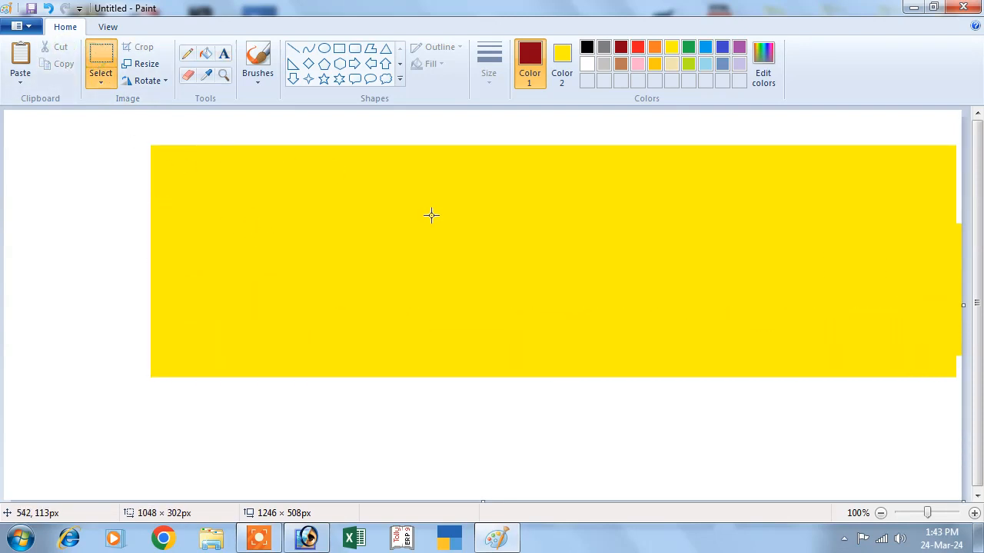
Step: Set Color 2 to white, select an area of about 1072 × 336 px around the yellow block, and cut it
click(561, 57)
click(586, 65)
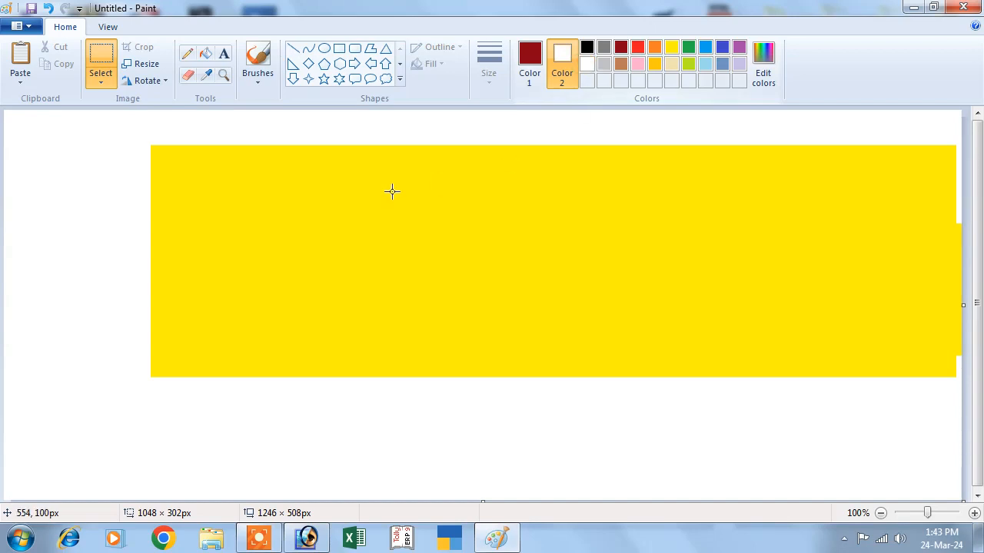
click(109, 56)
drag(477, 270, 567, 279)
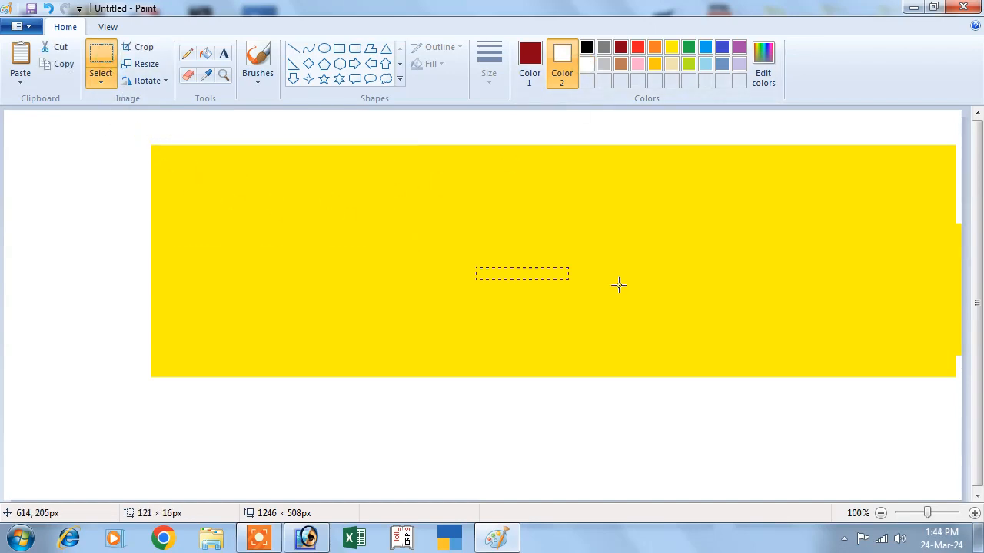
drag(668, 294, 812, 335)
drag(137, 128, 961, 386)
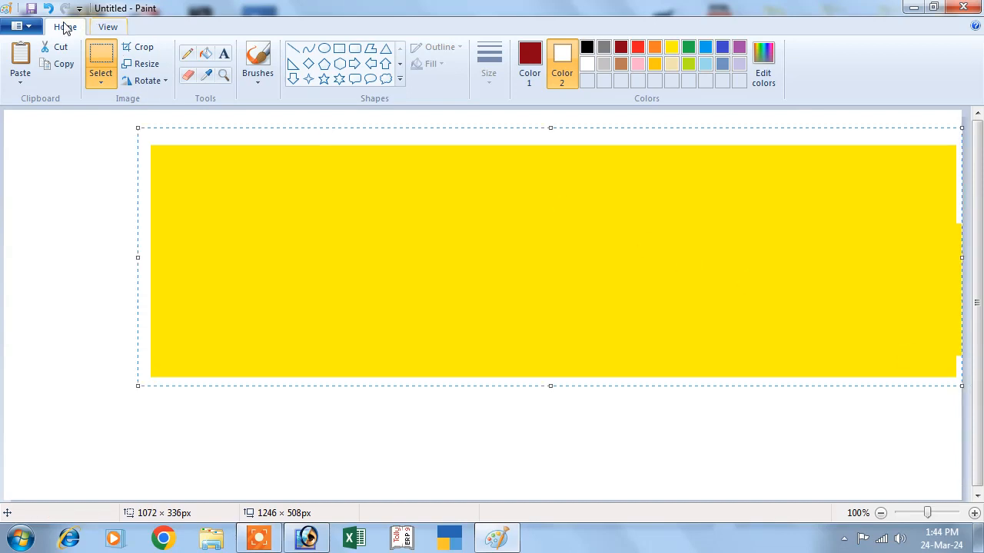
click(59, 49)
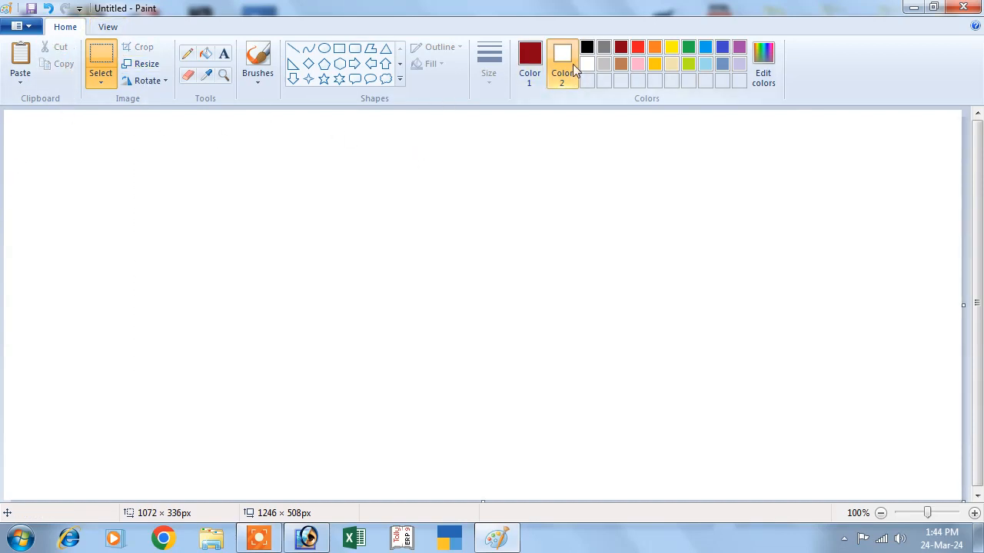
Step: Draw a wavy dark red line across the canvas with the regular Brush and another above it with Calligraphy brush 2
click(258, 86)
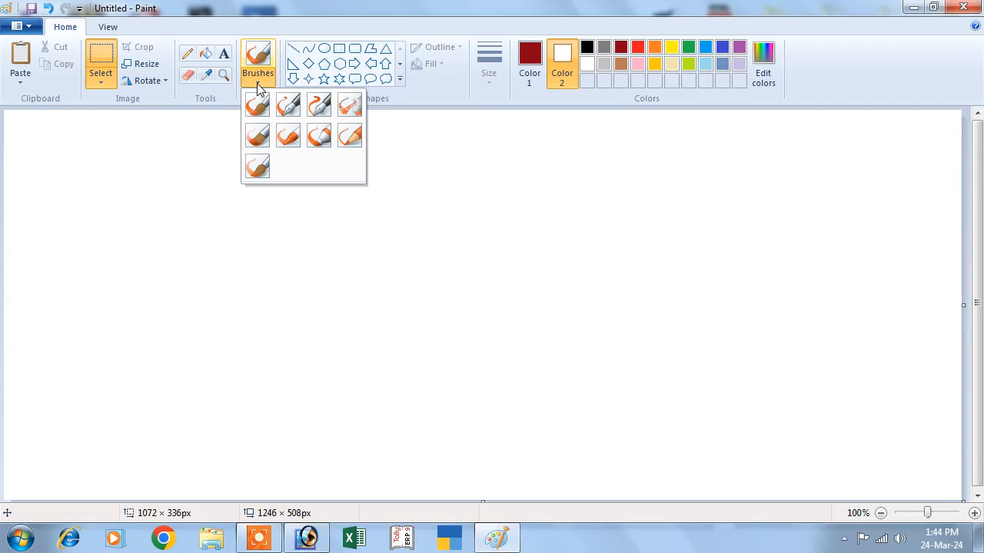
click(257, 105)
drag(201, 201, 678, 297)
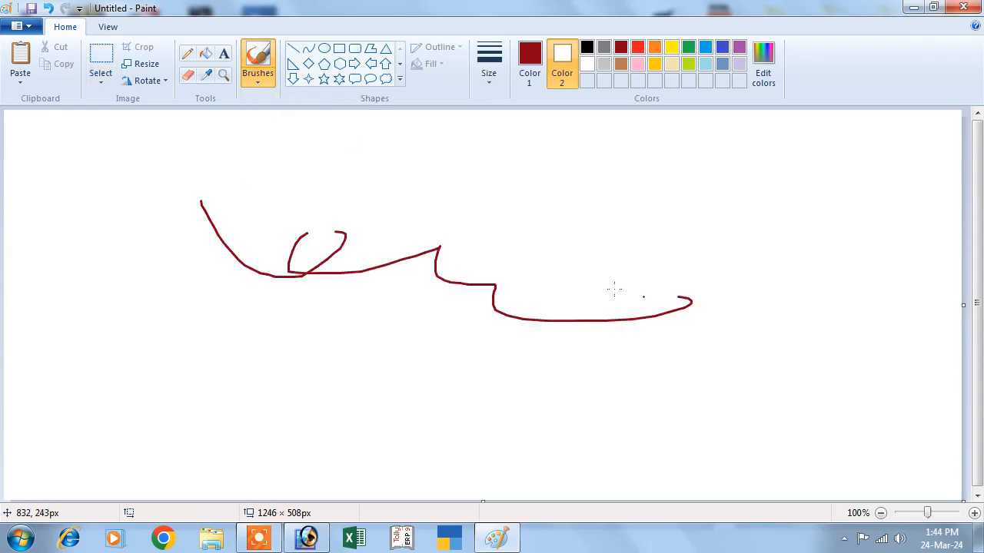
click(264, 86)
click(318, 101)
drag(286, 177, 672, 253)
Step: Draw a wavy Airbrush stroke above the calligraphy line and a Crayon stroke near the canvas's upper left
click(261, 81)
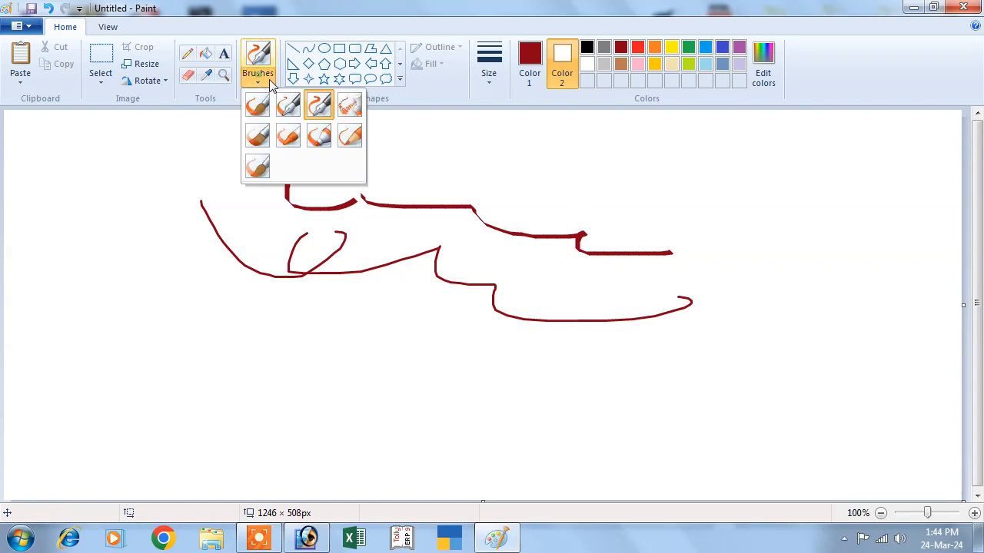
click(349, 106)
mouse_move(298, 146)
mouse_down()
mouse_move(479, 160)
mouse_move(759, 230)
mouse_up()
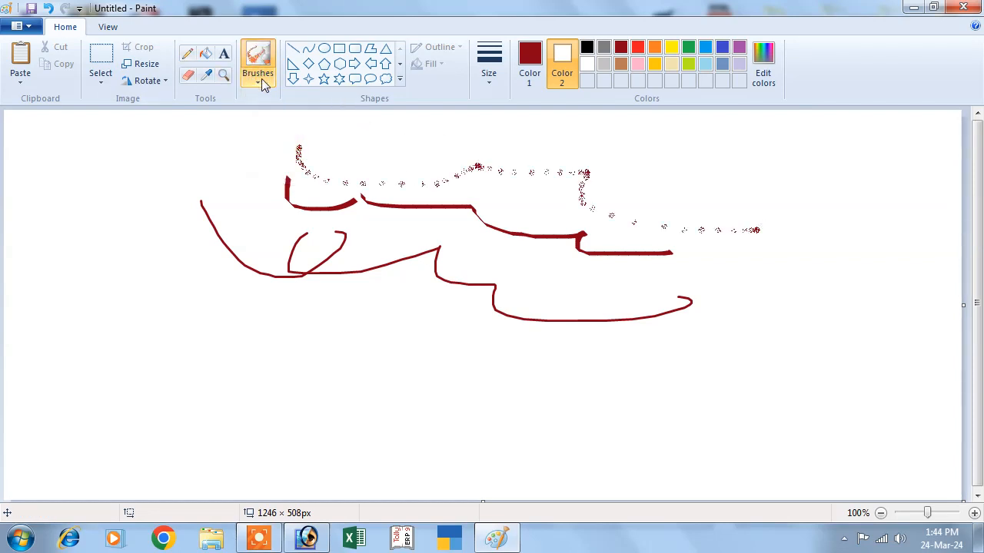
click(262, 78)
click(288, 134)
drag(98, 150, 317, 206)
Step: Draw a wavy Marker stroke below the crayon stroke and a Watercolor brush stroke beneath it
click(261, 80)
click(320, 134)
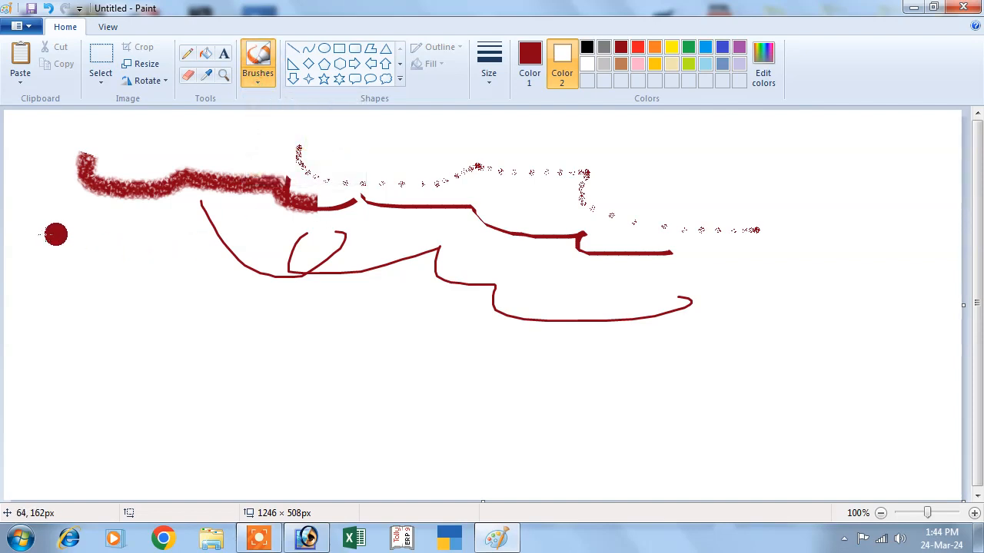
mouse_move(42, 258)
mouse_down()
mouse_move(254, 278)
mouse_move(392, 294)
mouse_up()
click(251, 78)
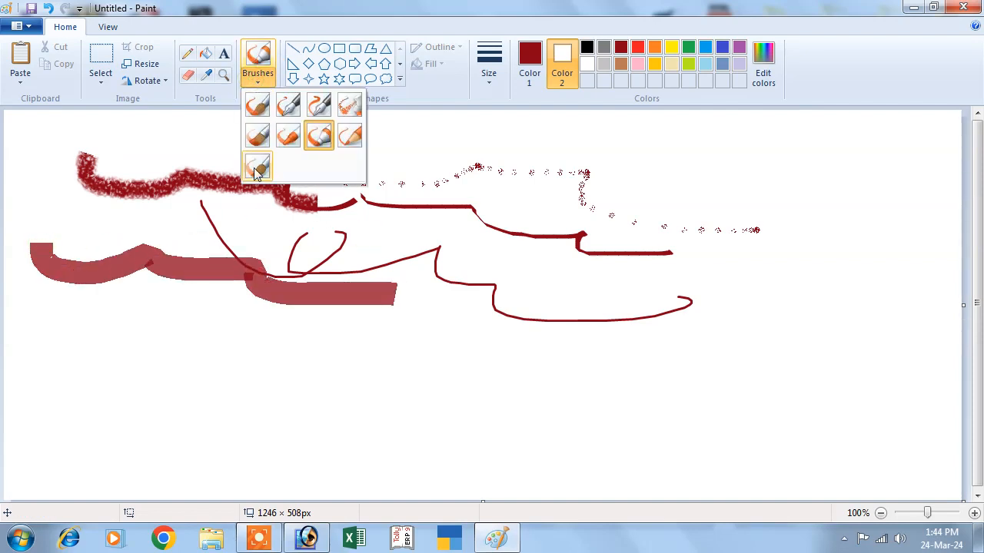
click(256, 169)
mouse_move(152, 310)
mouse_down()
mouse_move(285, 371)
mouse_move(389, 356)
mouse_move(507, 374)
mouse_up()
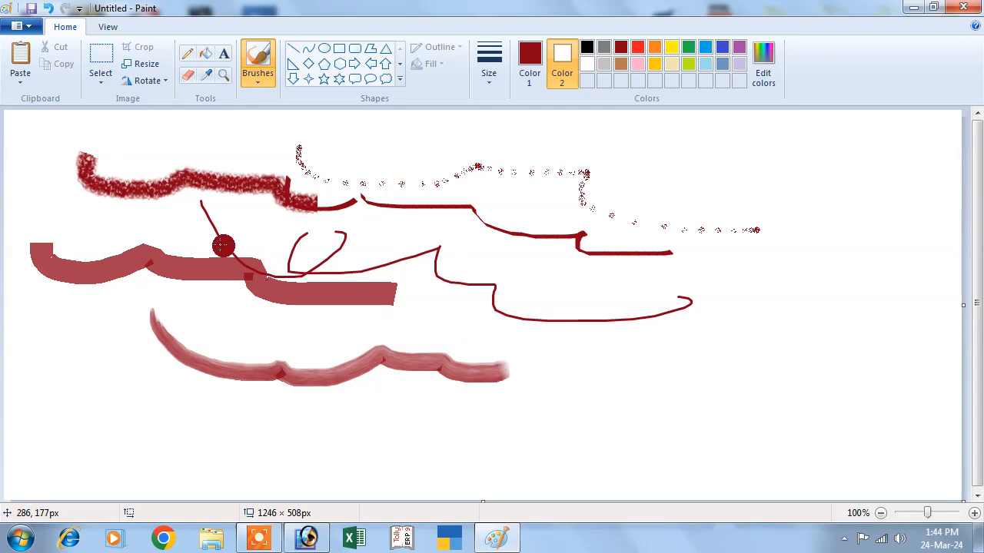
Step: Enlarge the view with the Magnifier to 700% to examine the end of the marker stroke
click(223, 76)
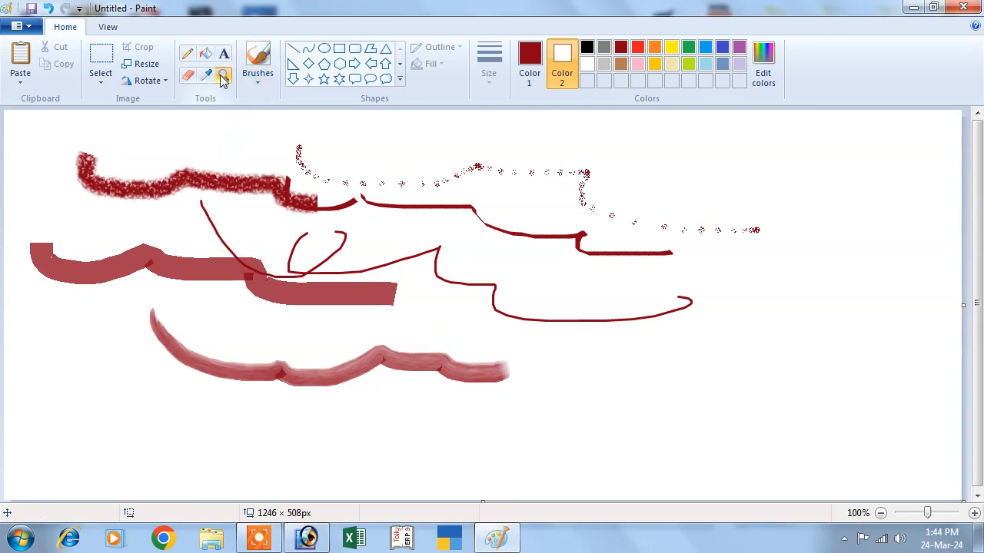
click(452, 219)
click(469, 242)
click(477, 331)
click(299, 300)
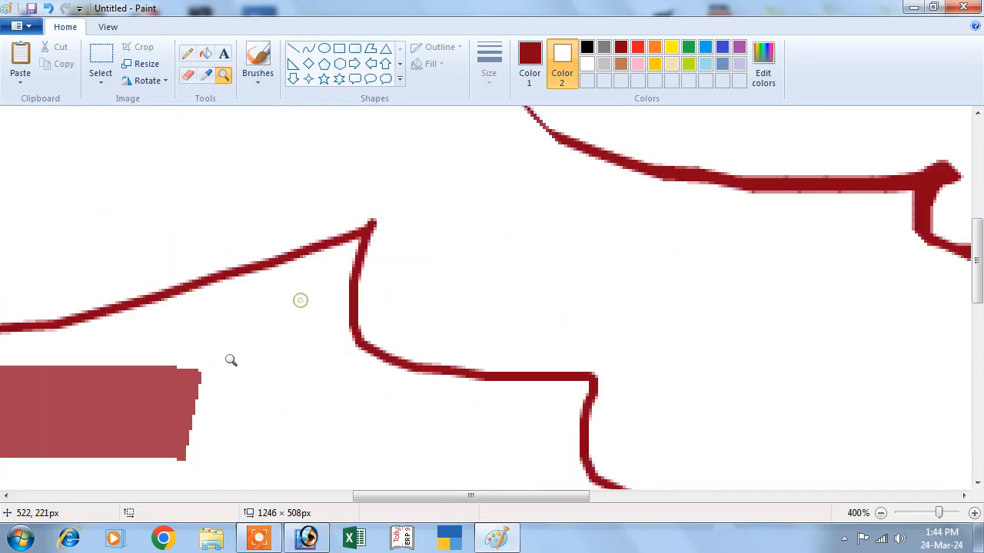
click(202, 349)
click(248, 321)
click(281, 231)
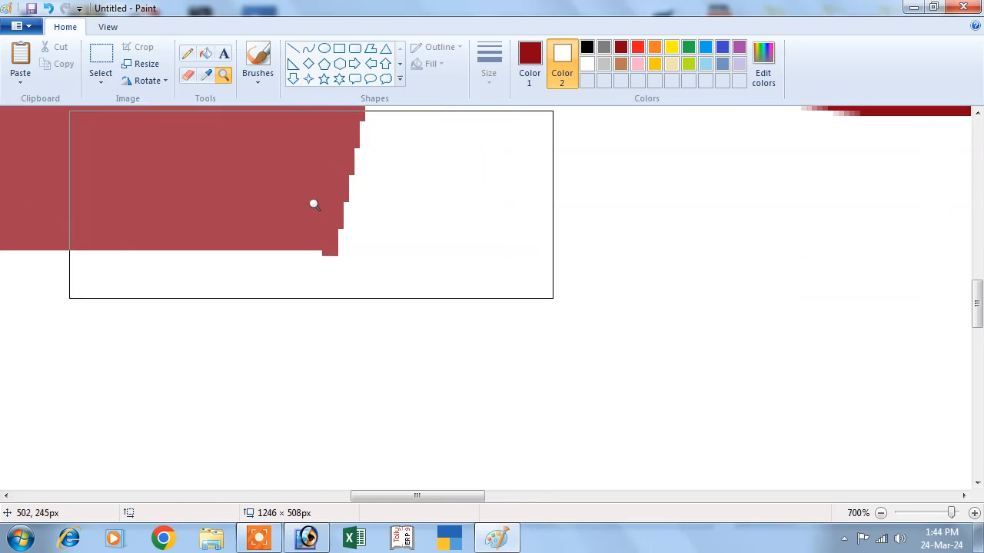
Step: Reduce the view with the Magnifier back to 100%
right_click(338, 189)
right_click(461, 247)
right_click(459, 247)
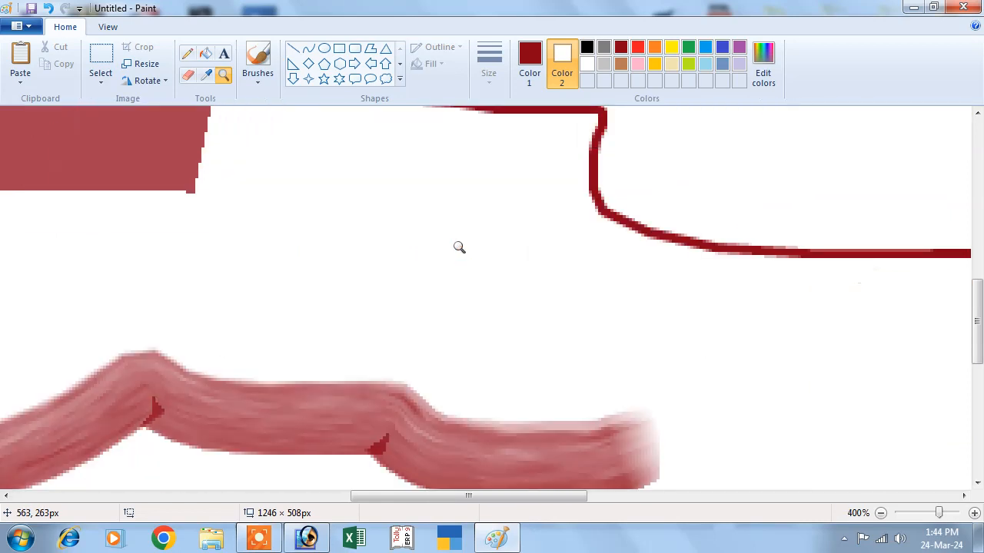
right_click(422, 228)
right_click(422, 228)
right_click(422, 229)
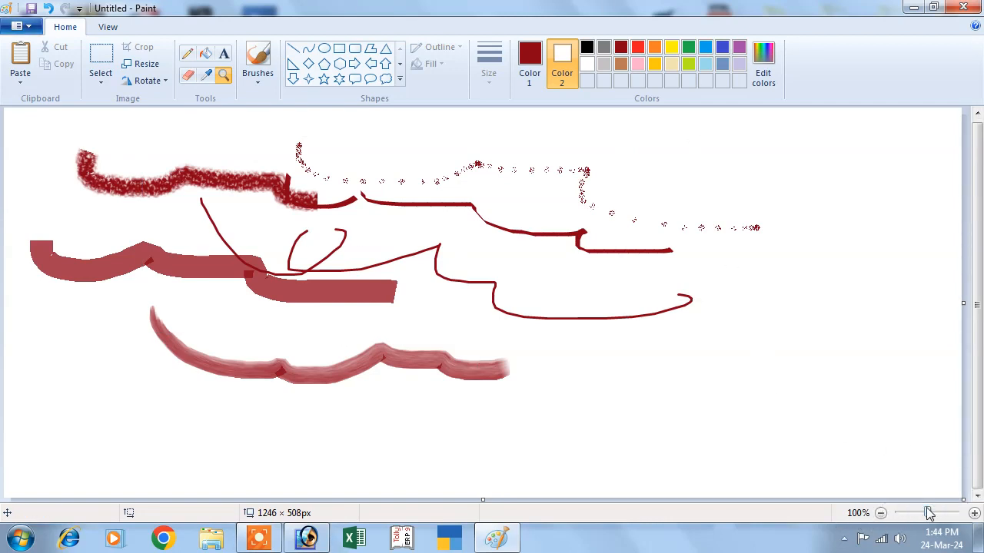
Step: Try different zoom levels, including 50% and 12.5%, and return the view to 100%
mouse_move(928, 513)
mouse_down()
mouse_move(896, 514)
mouse_move(958, 513)
mouse_up()
scroll(806, 459, down, 8)
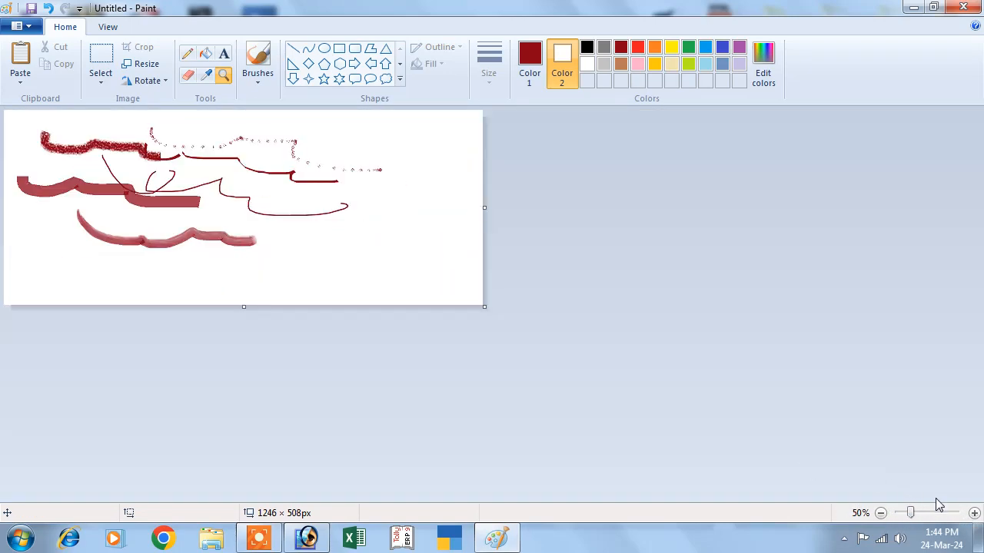
mouse_move(912, 513)
mouse_down()
mouse_move(938, 513)
mouse_move(896, 512)
mouse_up()
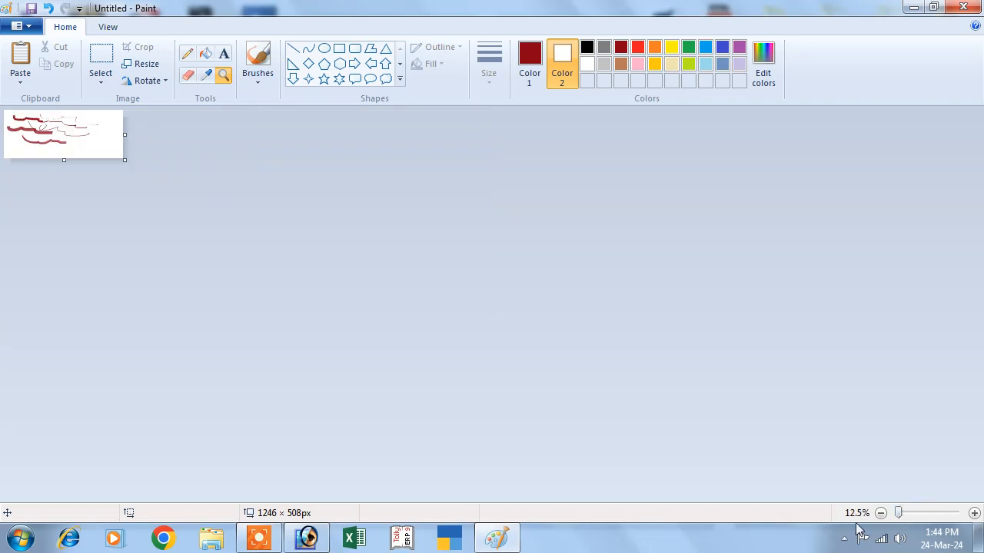
drag(903, 517, 926, 515)
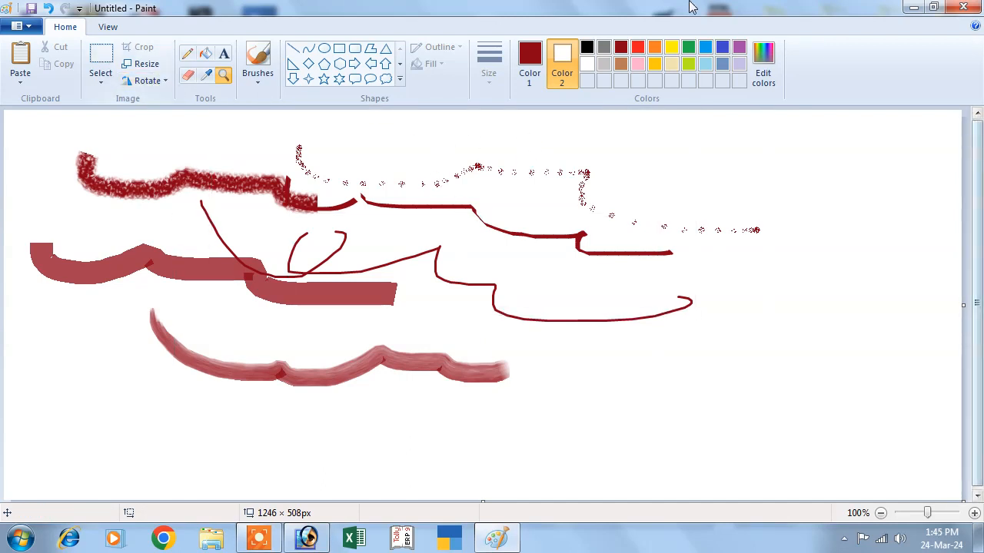
Step: Paste the picture 12-120110_png-girl-png-girl-full-hd-transparent-png from the Desktop's pic folder and move it over the middle of the brush strokes
click(20, 80)
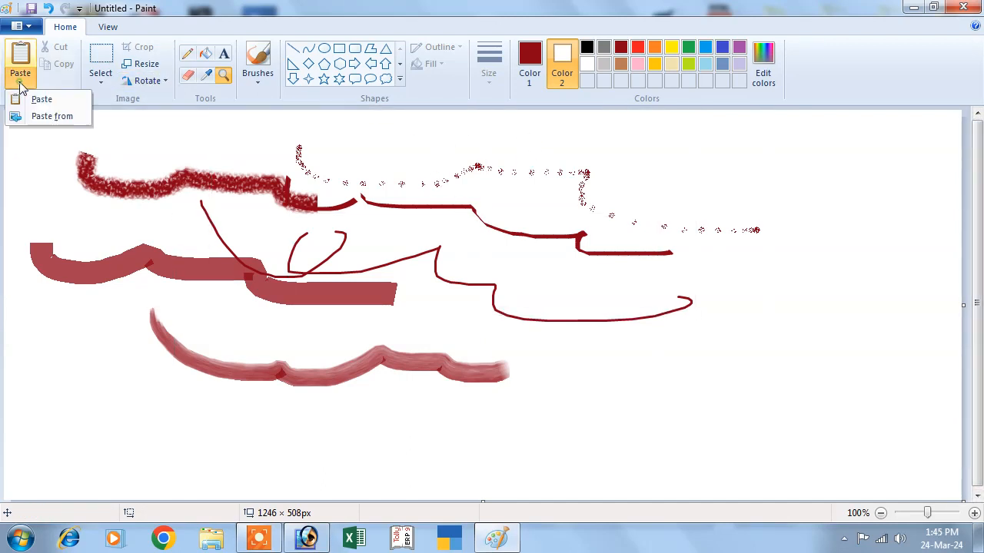
click(44, 117)
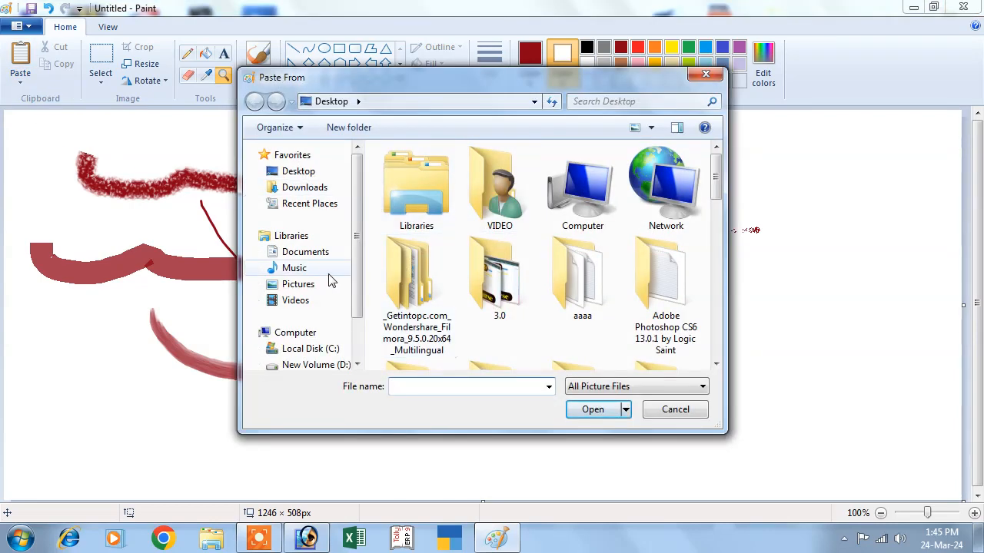
click(314, 289)
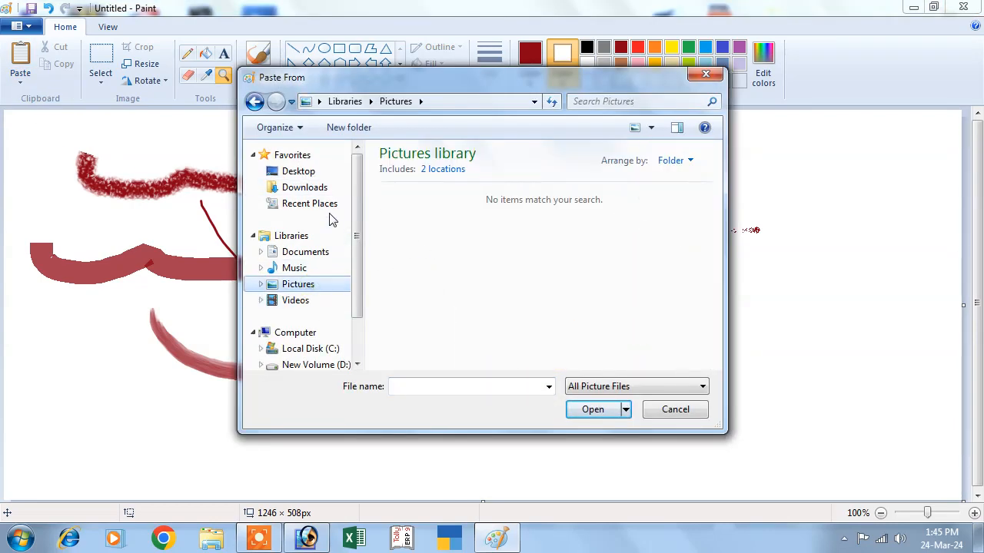
click(311, 172)
double_click(505, 287)
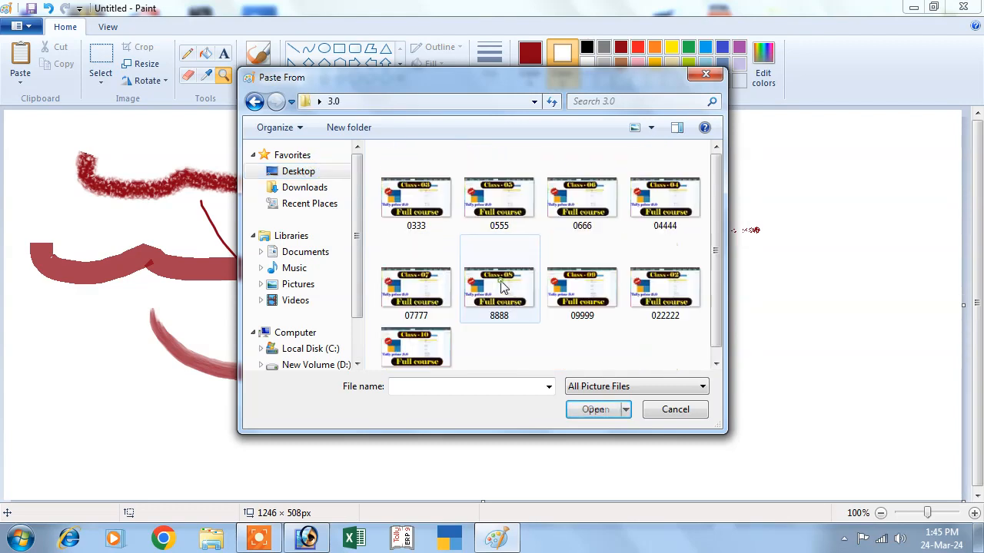
click(255, 101)
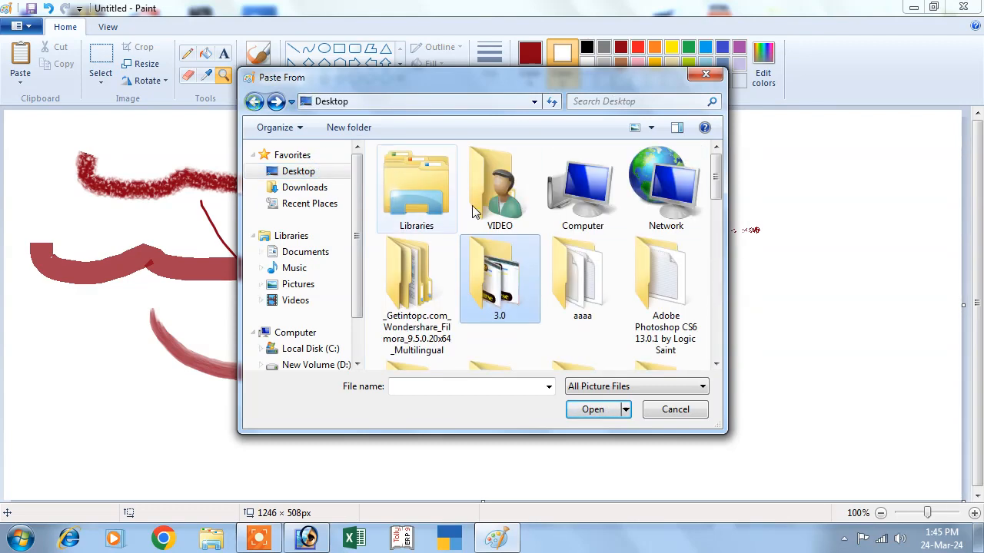
drag(719, 184, 717, 301)
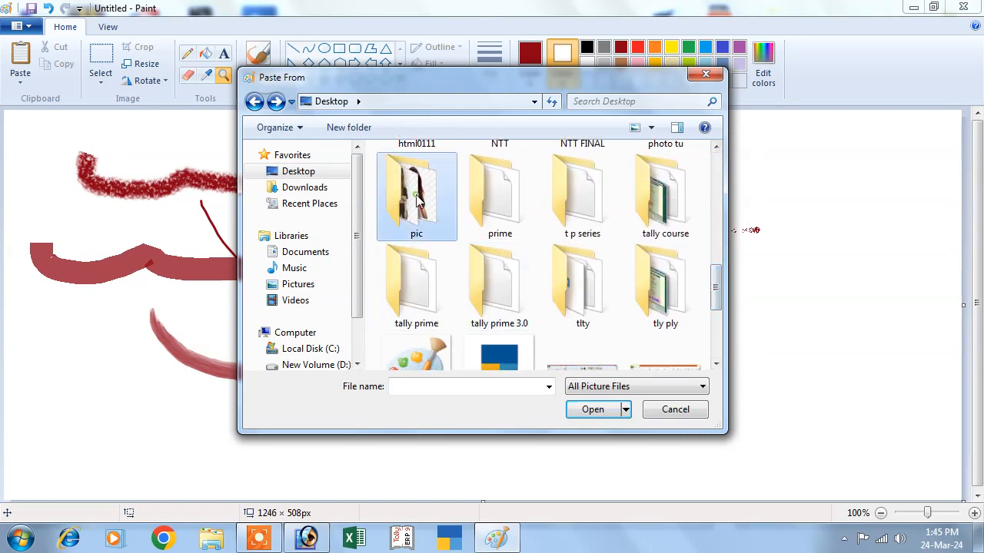
double_click(416, 188)
click(582, 185)
click(593, 410)
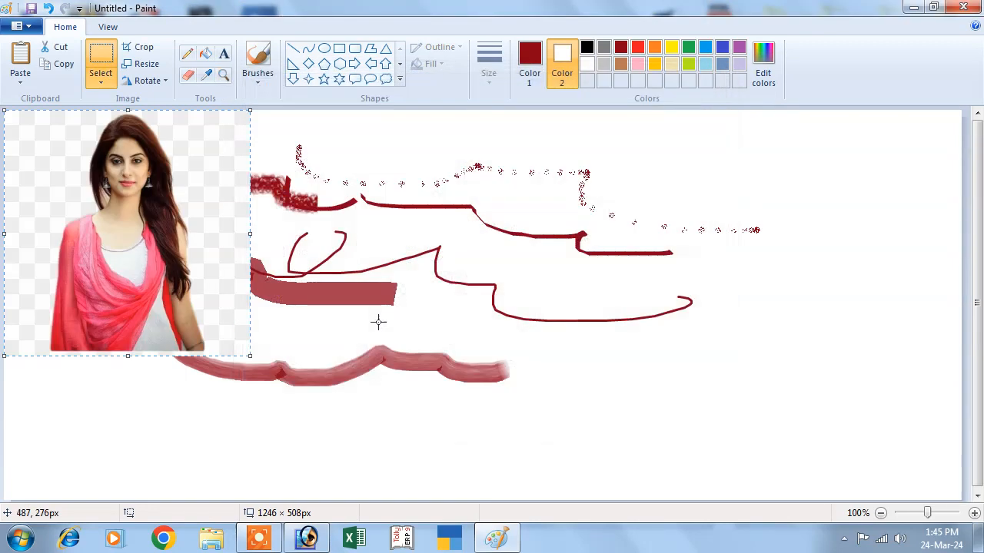
drag(108, 209, 345, 251)
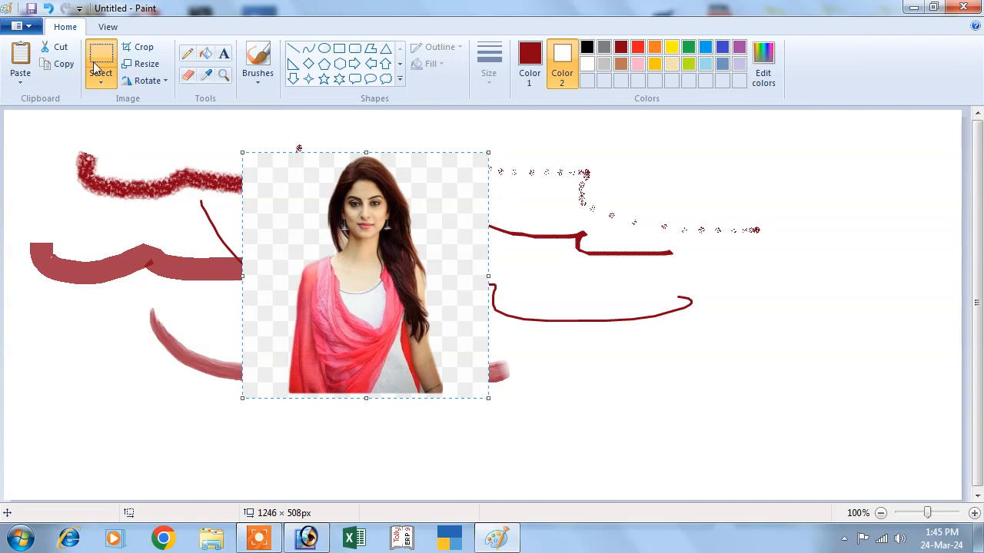
Step: Resize the pasted picture by percentage to about half its size, keeping the aspect ratio
click(20, 77)
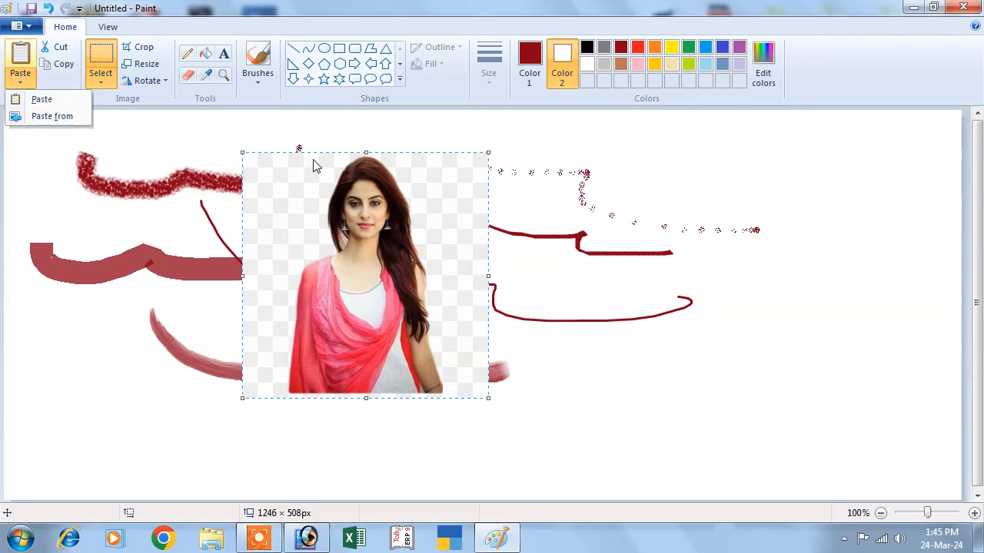
click(145, 68)
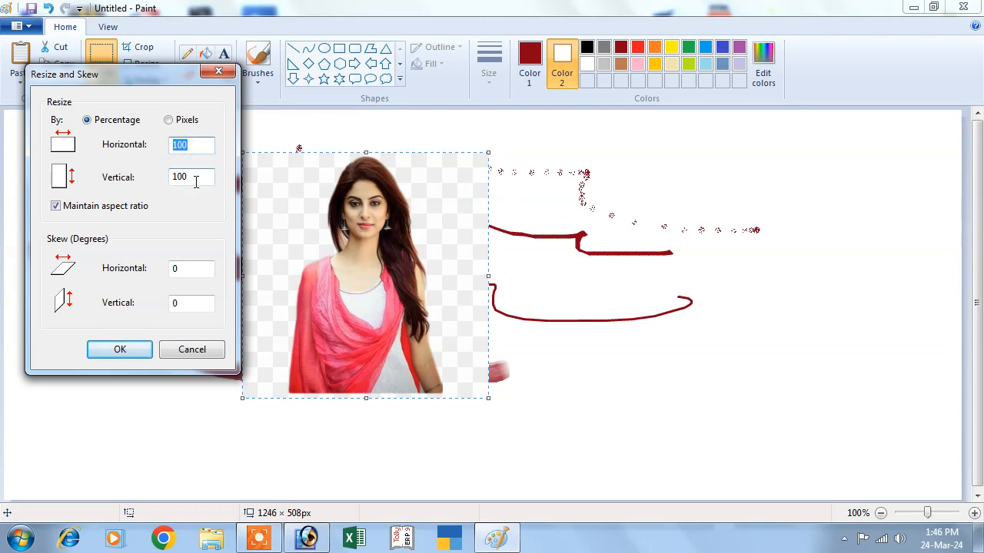
click(119, 348)
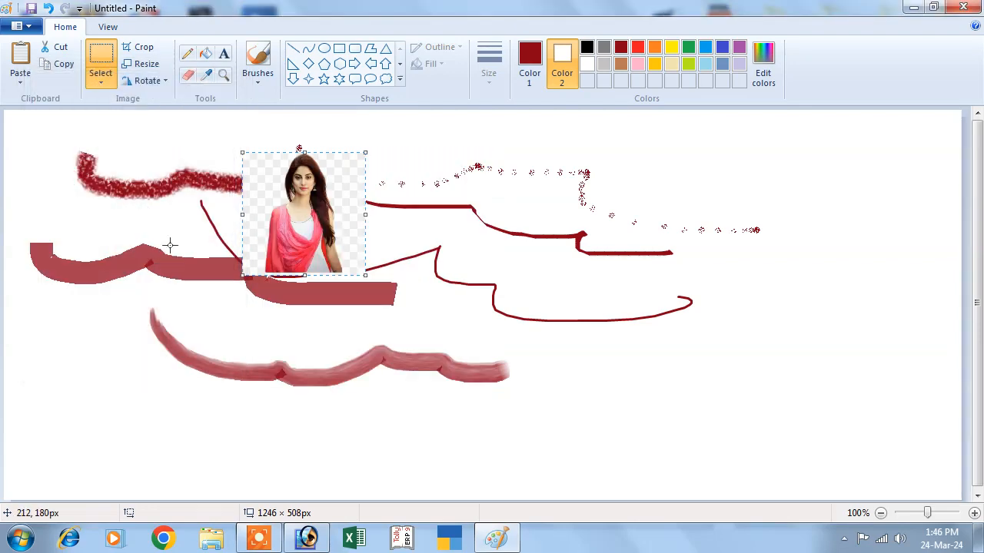
Step: Skew the reduced picture horizontally and then vertically
click(143, 65)
double_click(191, 268)
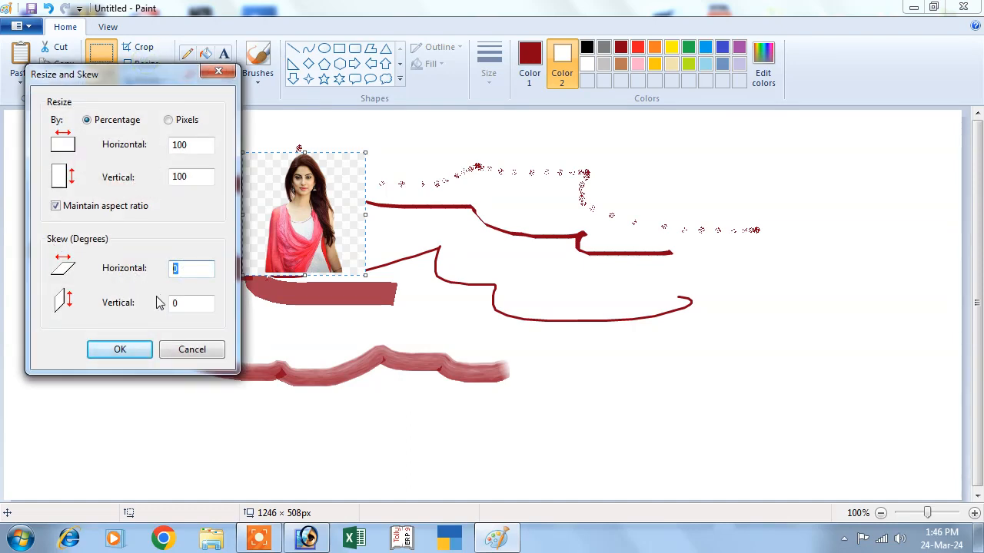
click(135, 348)
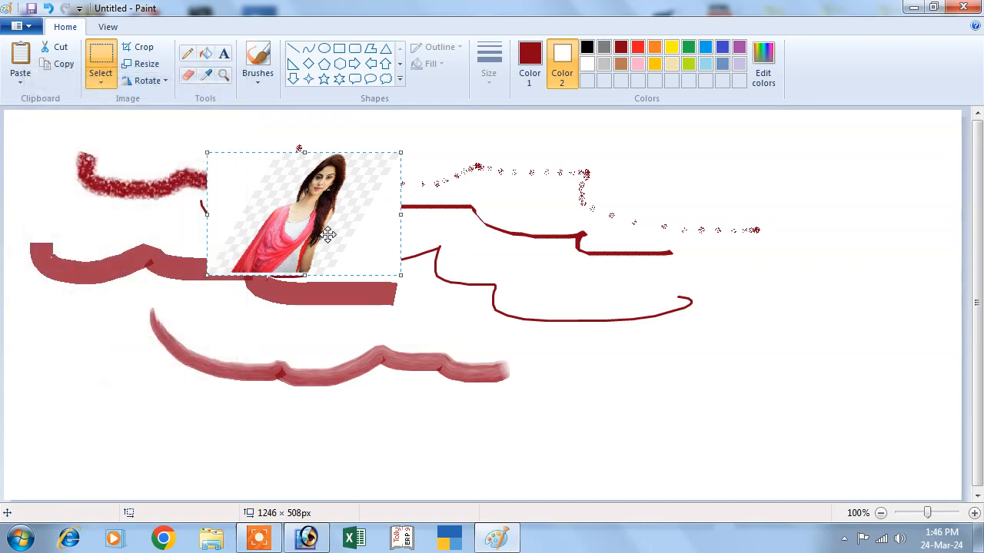
click(144, 65)
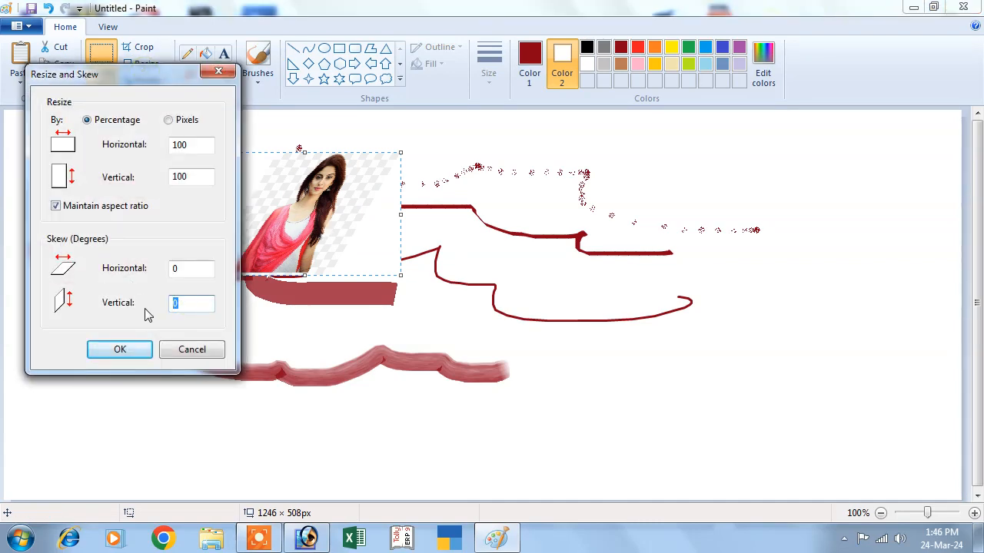
click(134, 346)
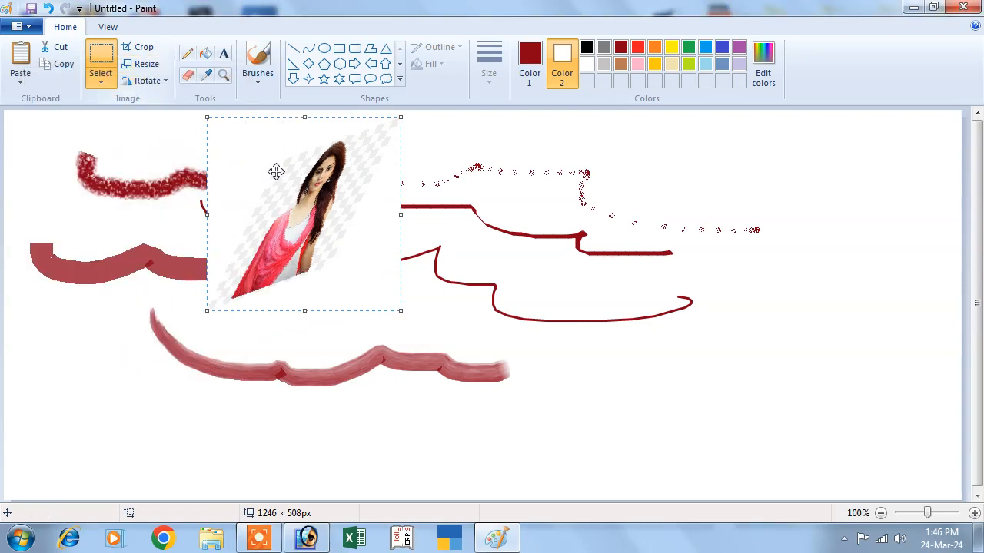
click(145, 64)
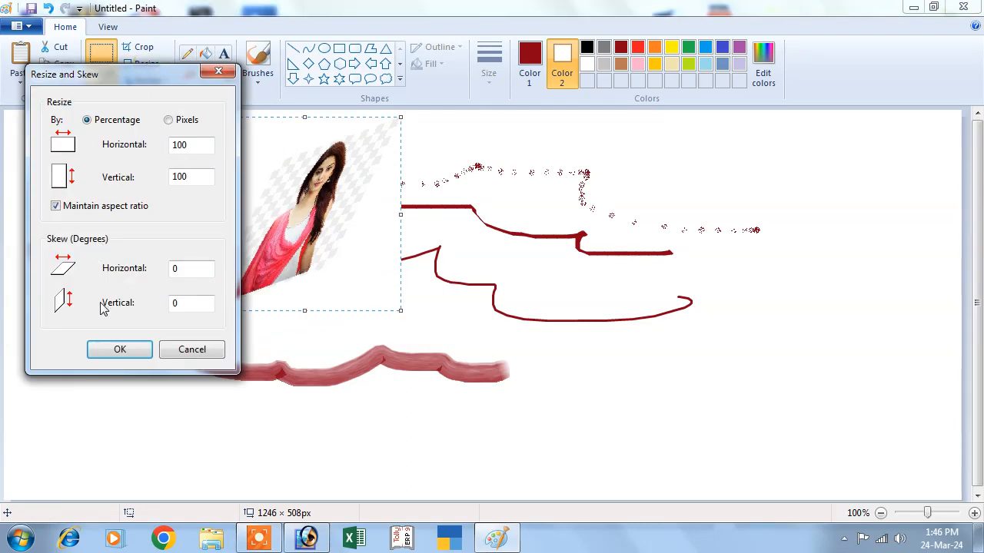
click(216, 71)
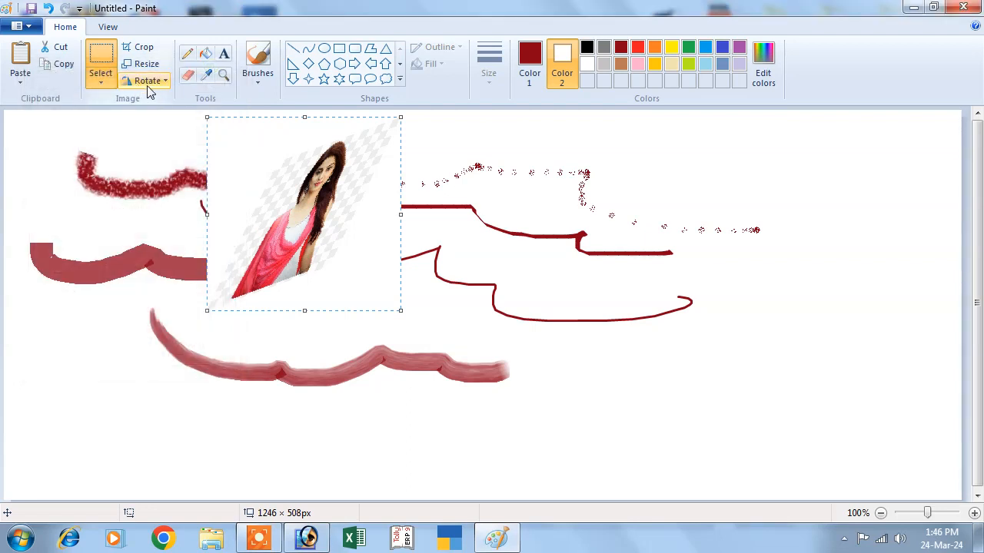
Step: Clear the entire canvas and paste the picture 12-120110_png-girl-png-girl-full-hd-transparent-png from the pic folder
key(ctrl+a)
key(Delete)
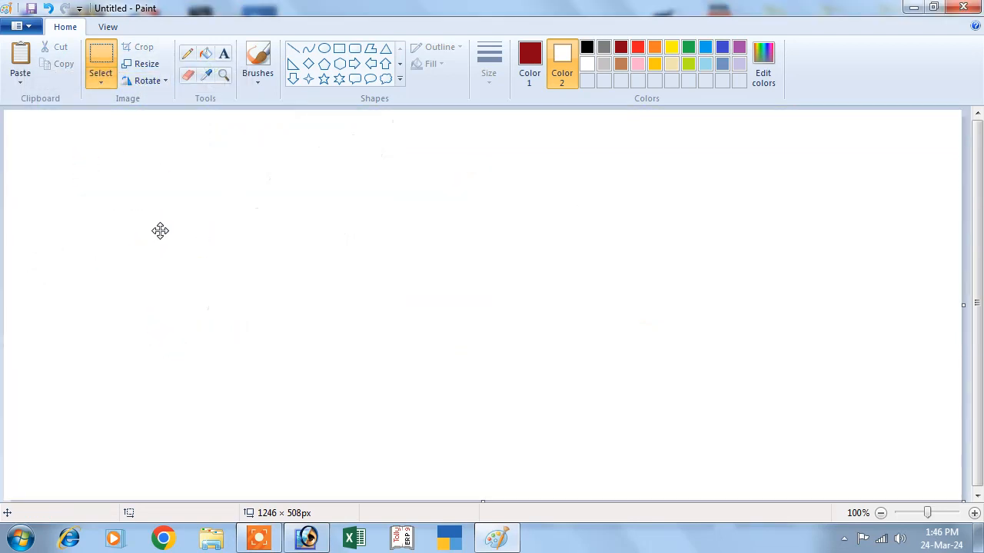
click(18, 80)
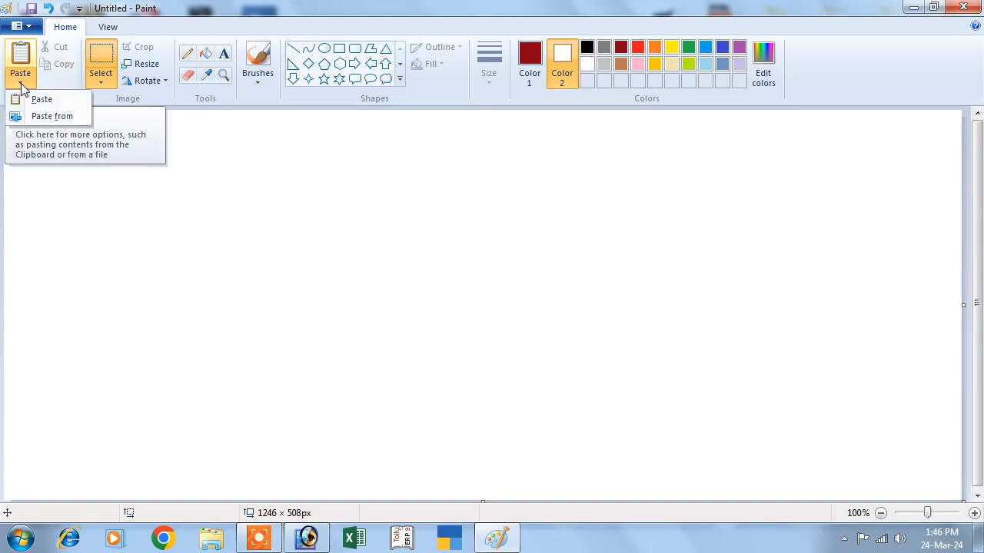
click(50, 116)
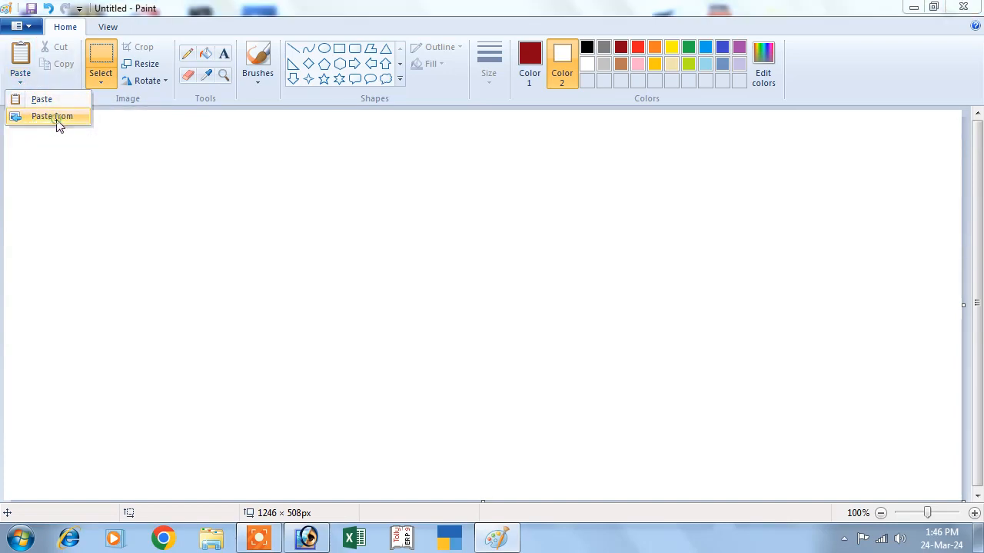
click(580, 201)
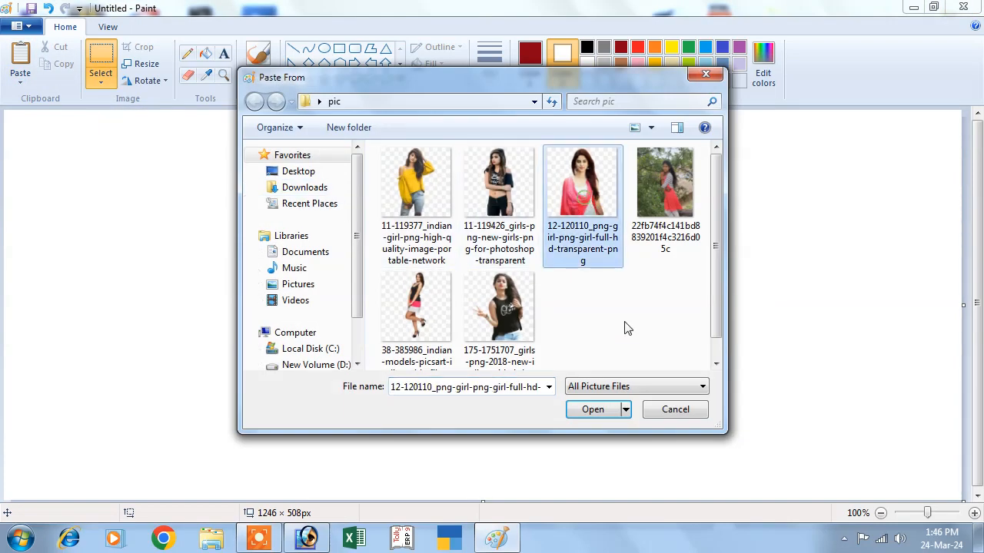
click(593, 411)
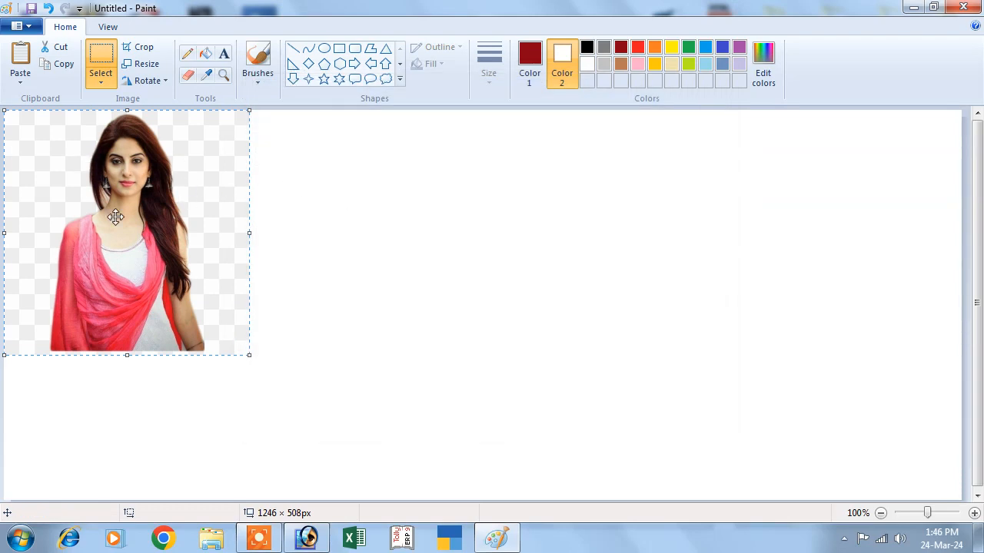
Step: Rotate the pasted picture right by 90° four times, through a full turn
click(146, 80)
click(154, 99)
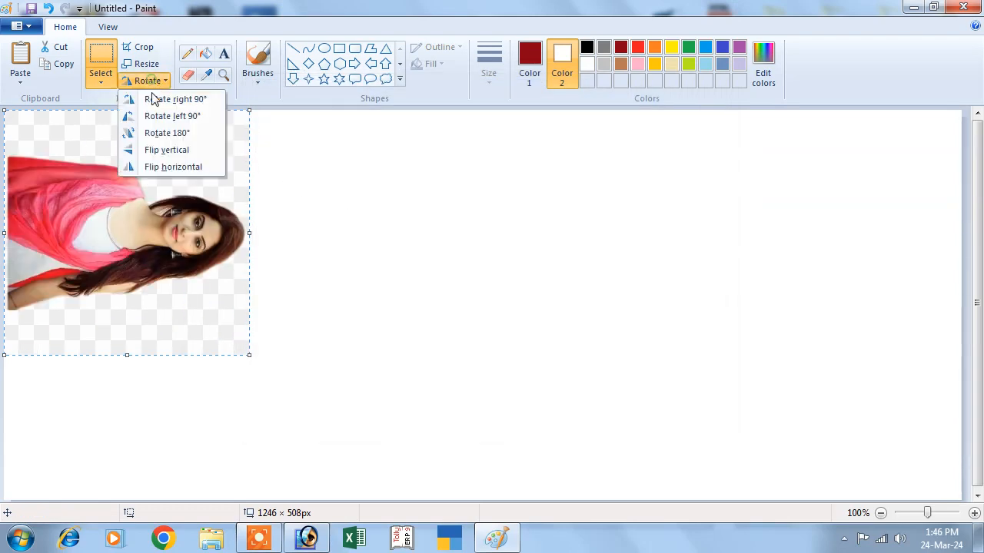
click(154, 98)
click(146, 80)
click(153, 98)
click(146, 80)
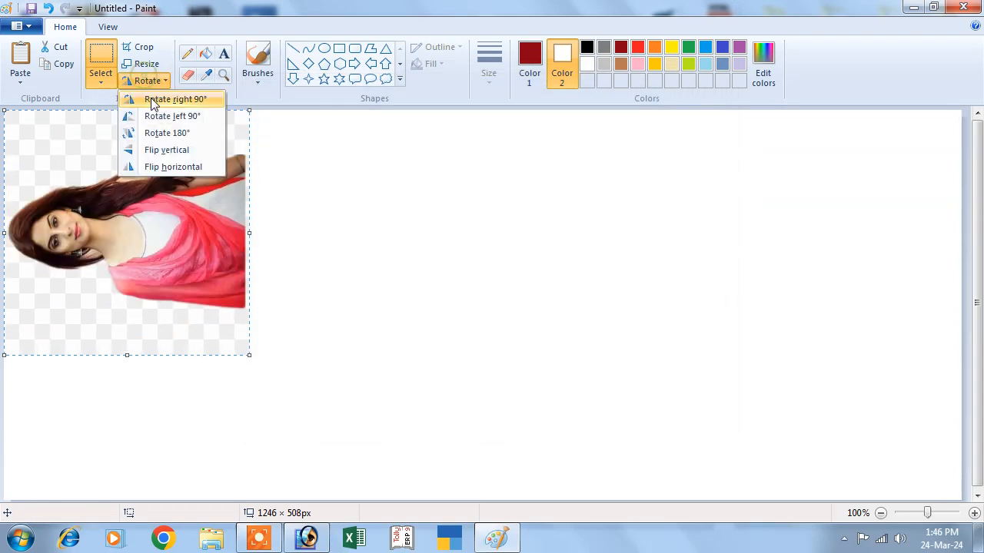
click(154, 98)
Step: Flip the pasted picture horizontally and then vertically
click(146, 80)
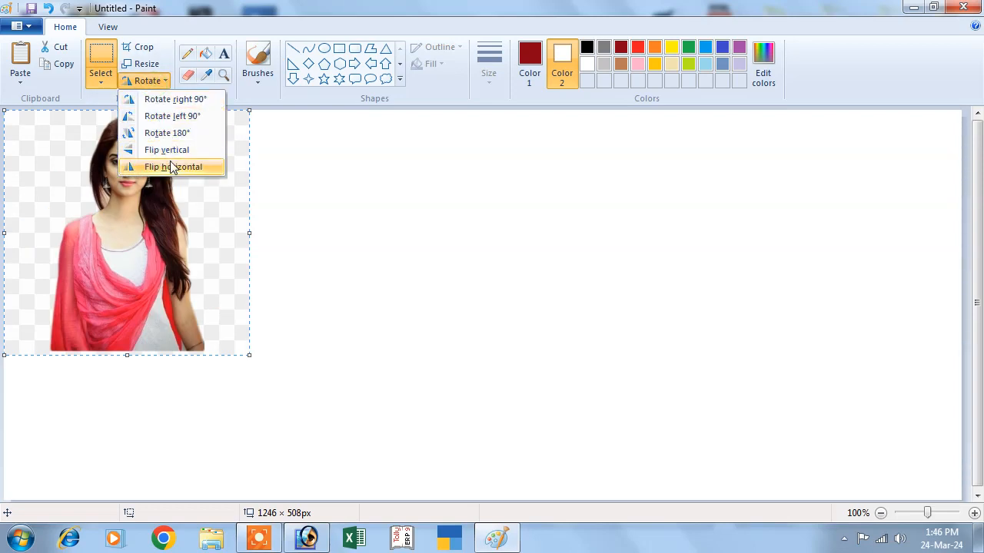
click(172, 167)
click(158, 82)
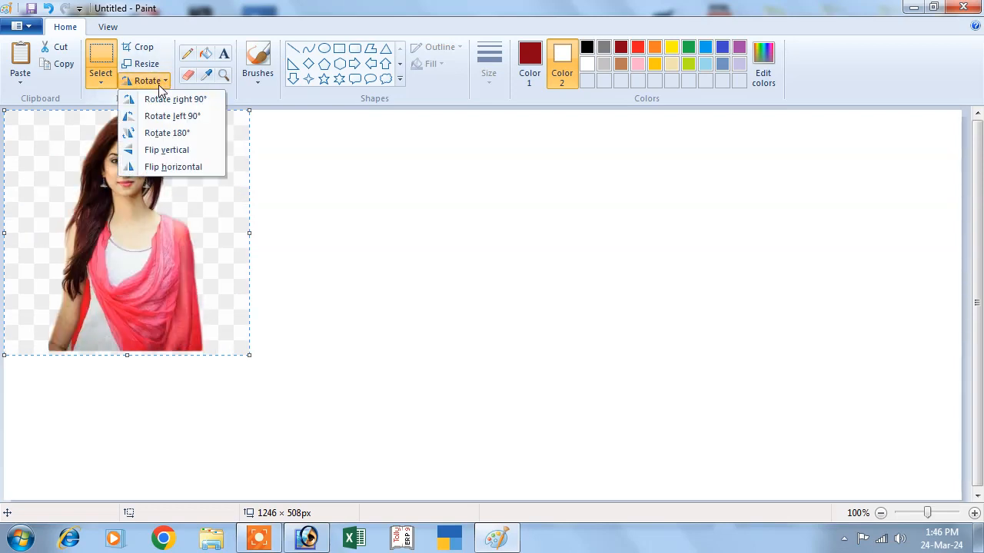
click(174, 151)
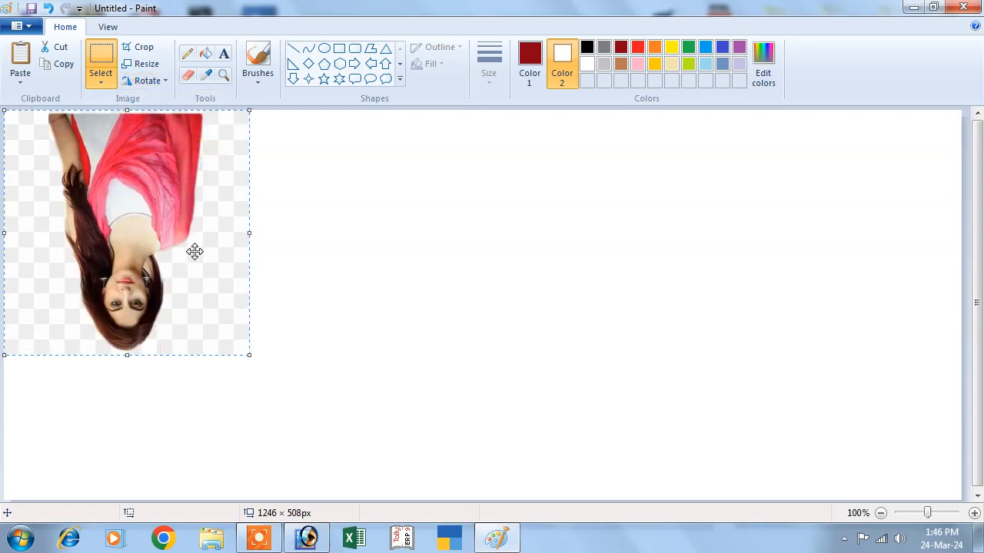
Step: Rotate the flipped picture right by 90° twice to bring it upright
click(163, 82)
click(176, 99)
click(162, 82)
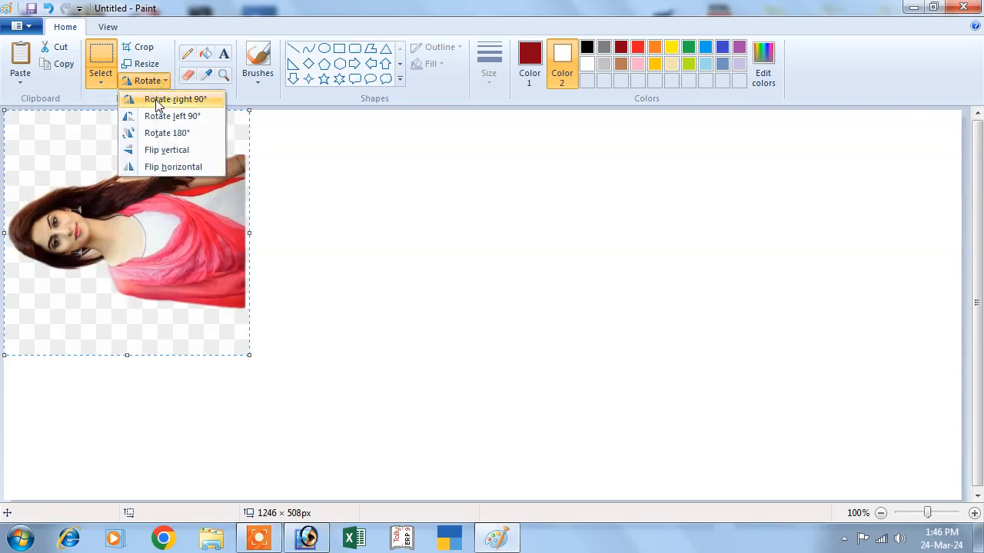
click(176, 100)
Step: Flip the upright picture vertically twice
click(159, 81)
click(163, 151)
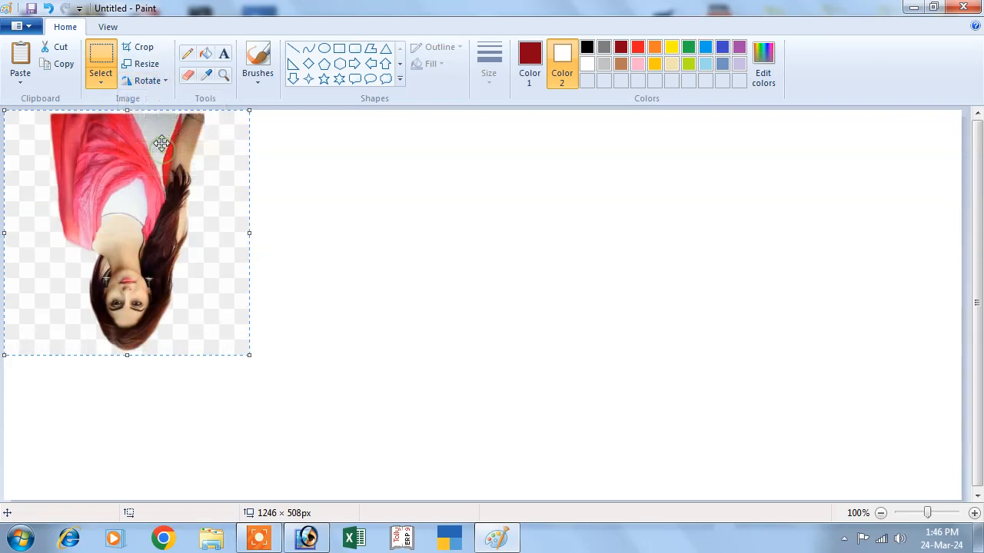
click(145, 82)
click(161, 150)
Step: Flip the picture horizontally four times, ending in its original orientation
click(157, 82)
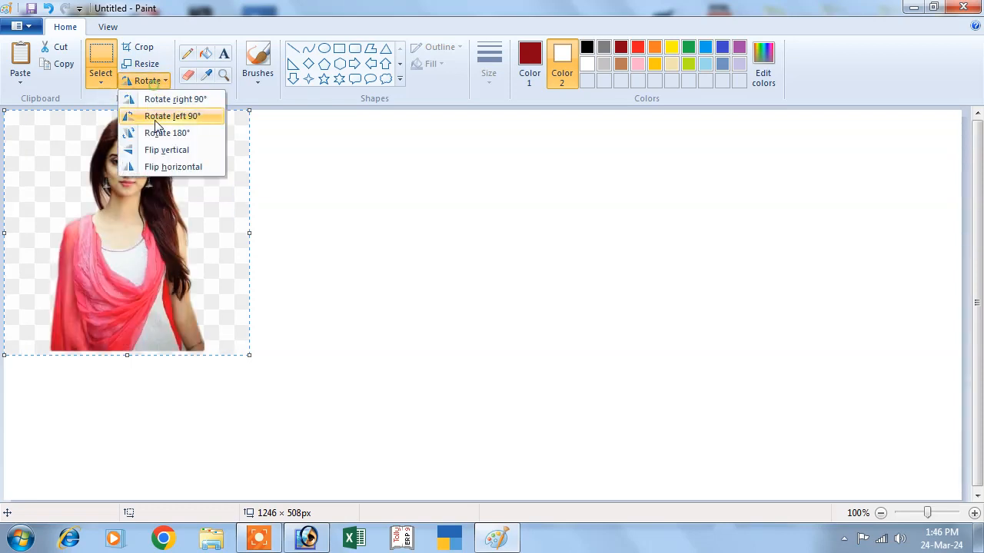
click(168, 167)
click(157, 82)
click(162, 167)
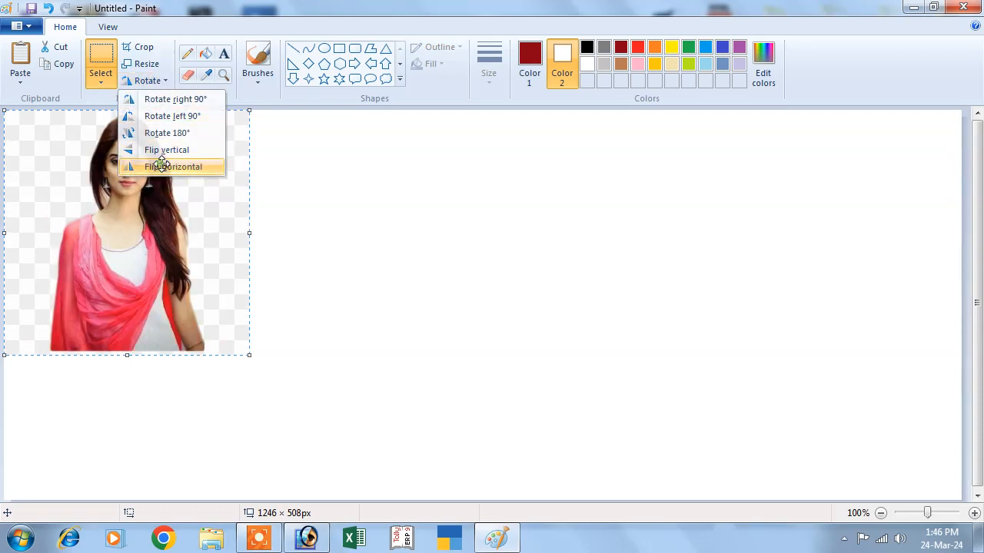
click(146, 81)
click(158, 165)
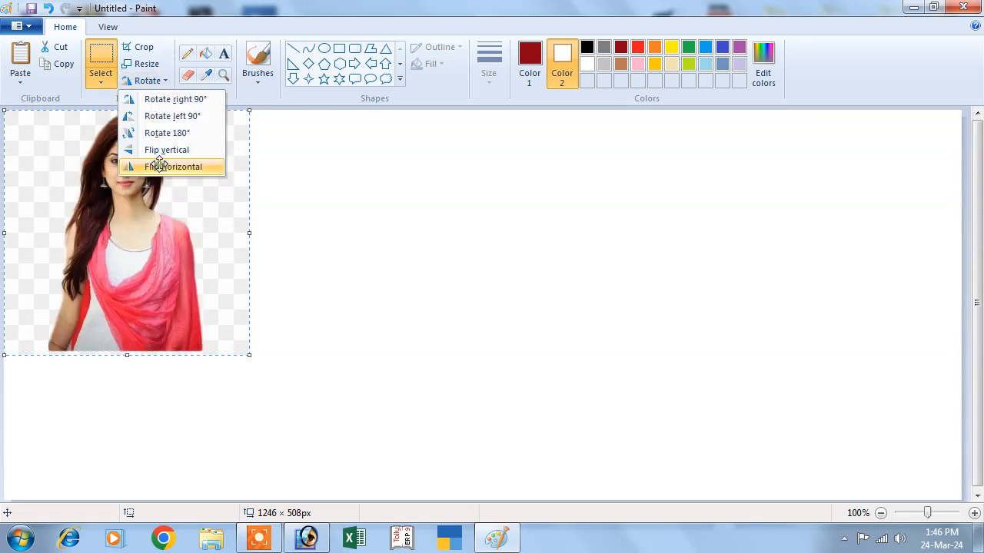
click(161, 86)
click(165, 168)
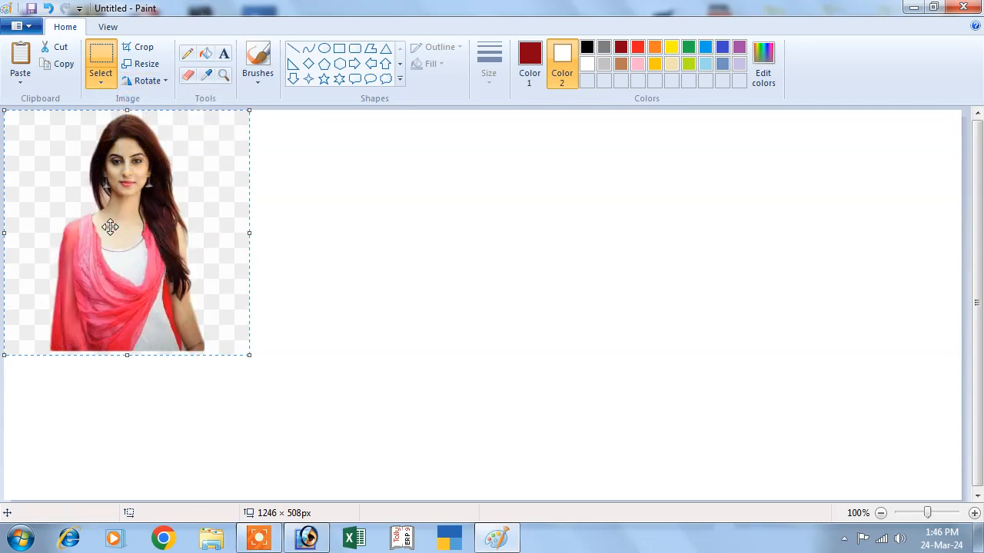
Step: Draw a rectangular selection of about 316 × 316 px around the picture
click(101, 58)
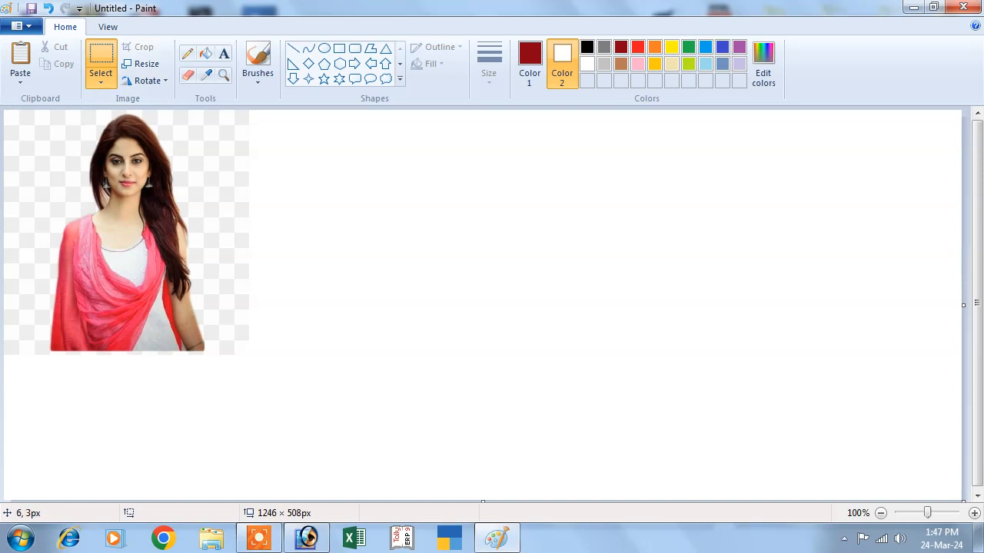
drag(5, 111, 209, 246)
drag(255, 355, 248, 353)
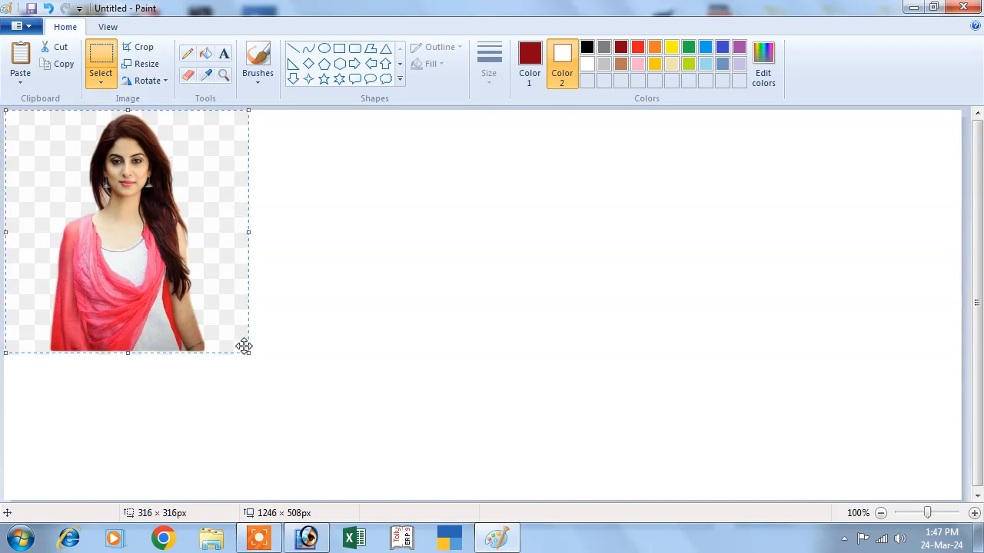
Step: Paste three copies of the selected picture and line them up in a row beside the original
click(20, 60)
drag(119, 192, 361, 198)
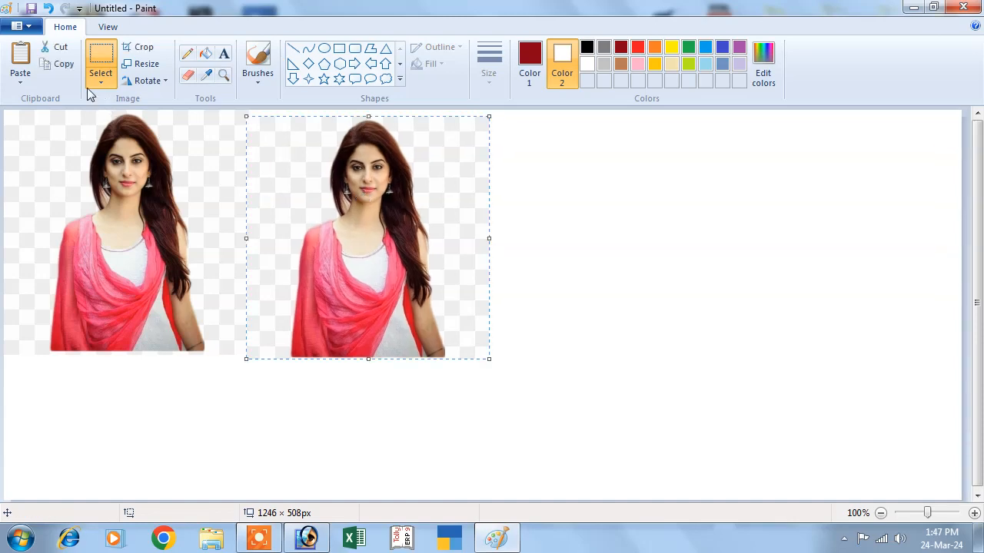
click(20, 60)
mouse_move(90, 185)
mouse_down()
mouse_move(449, 250)
mouse_move(557, 189)
mouse_up()
click(20, 60)
drag(79, 143, 554, 265)
drag(479, 259, 805, 170)
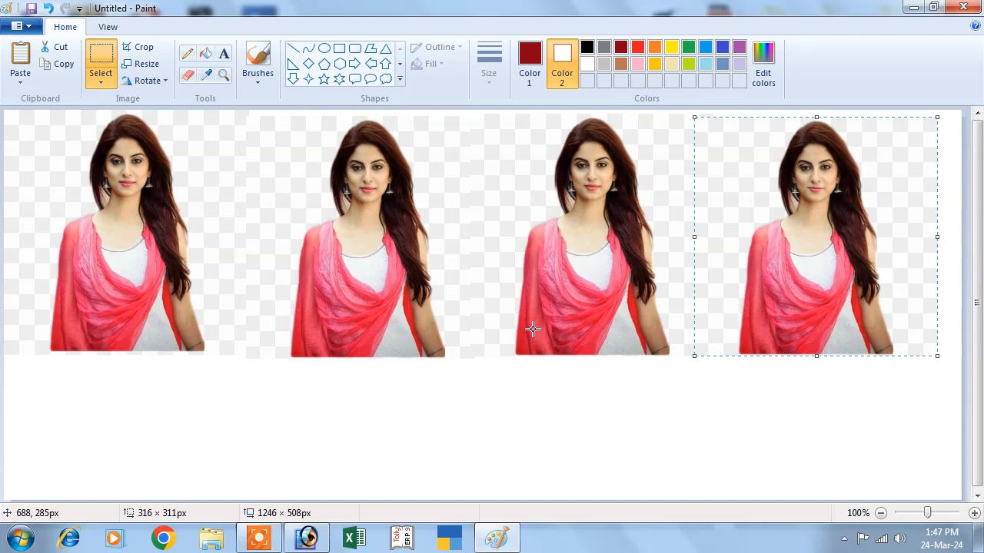
Step: Clear the whole canvas and draw a six-point star of about 205 × 226 px
key(ctrl+a)
key(Delete)
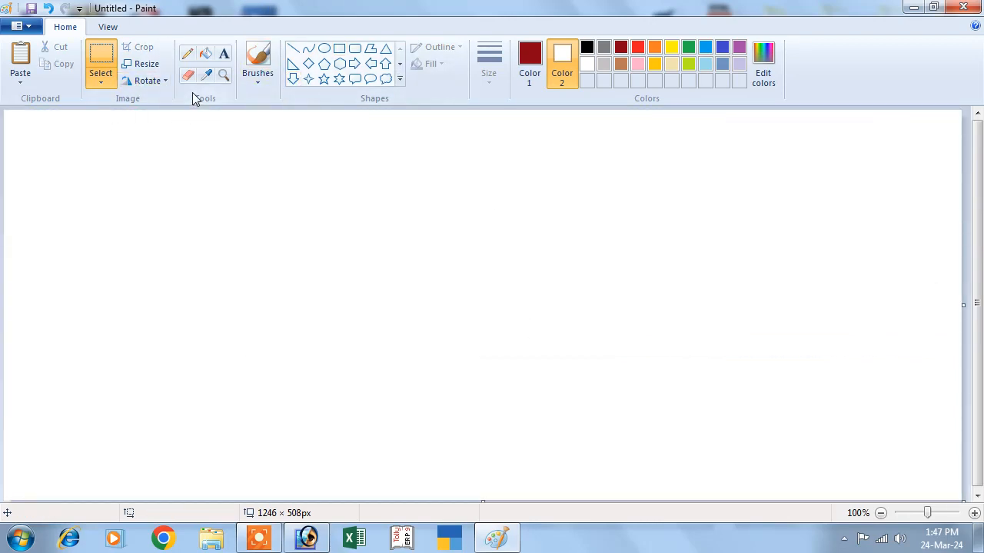
click(339, 78)
drag(292, 171, 448, 342)
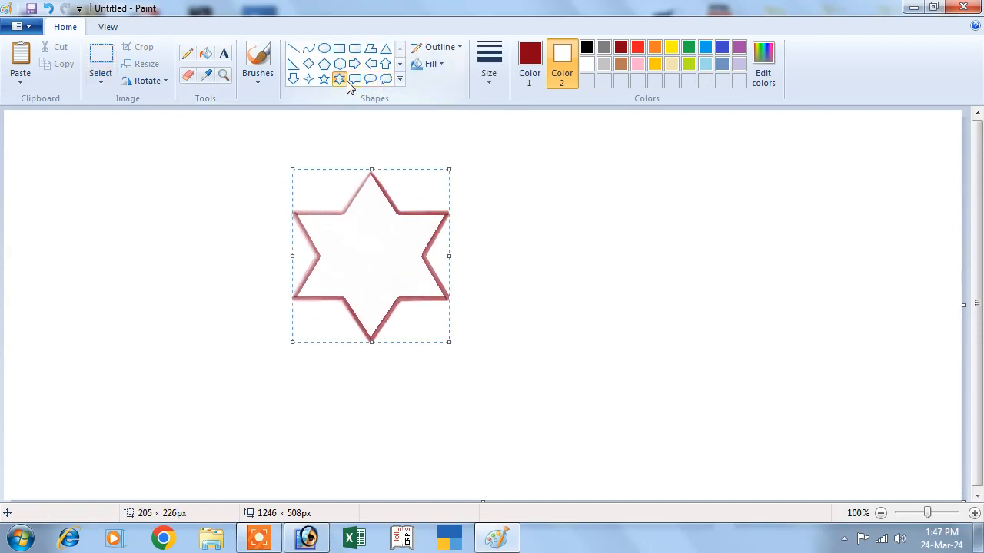
Step: Select a rectangle of about 345 × 266 px around the star and paste a copy of it overlapping the original's left half
click(98, 84)
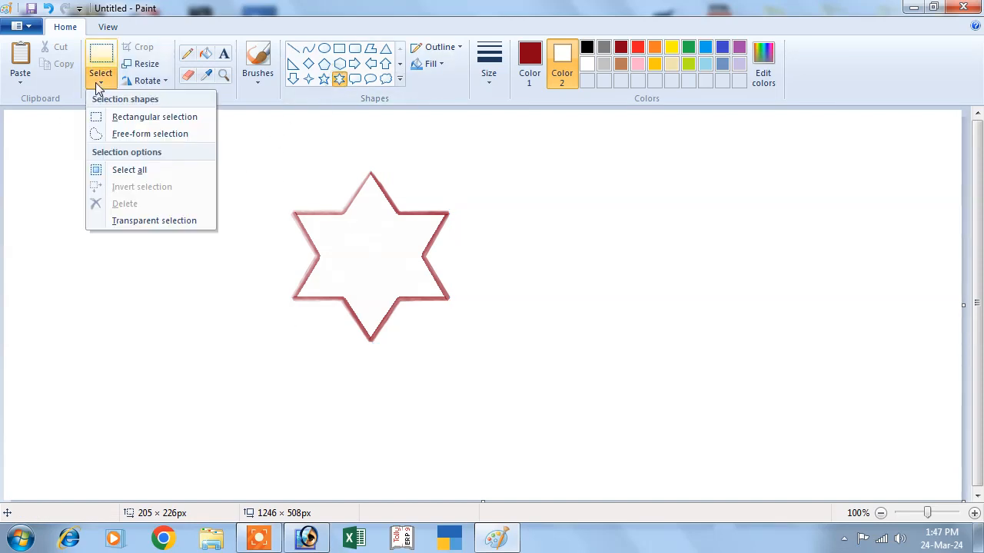
click(124, 121)
drag(250, 156, 514, 359)
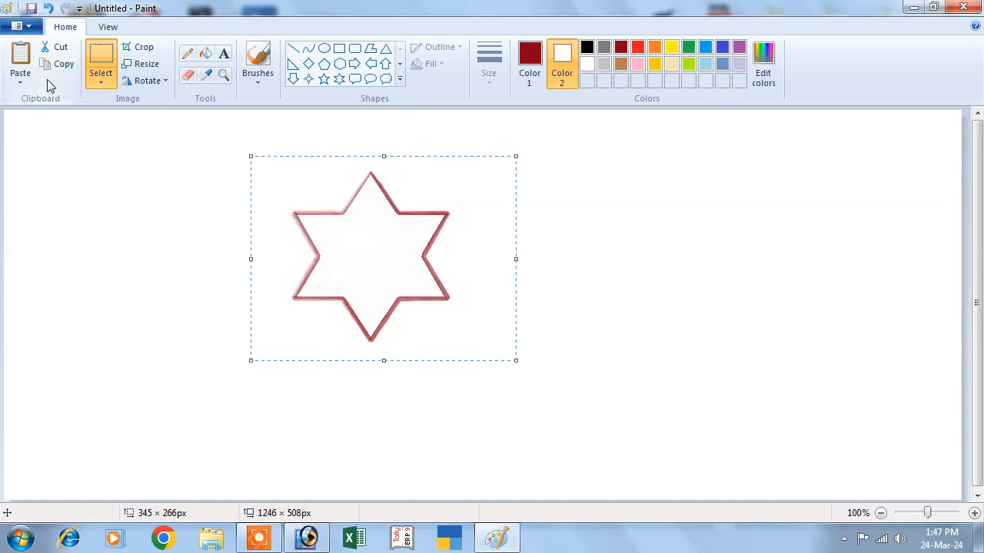
click(22, 54)
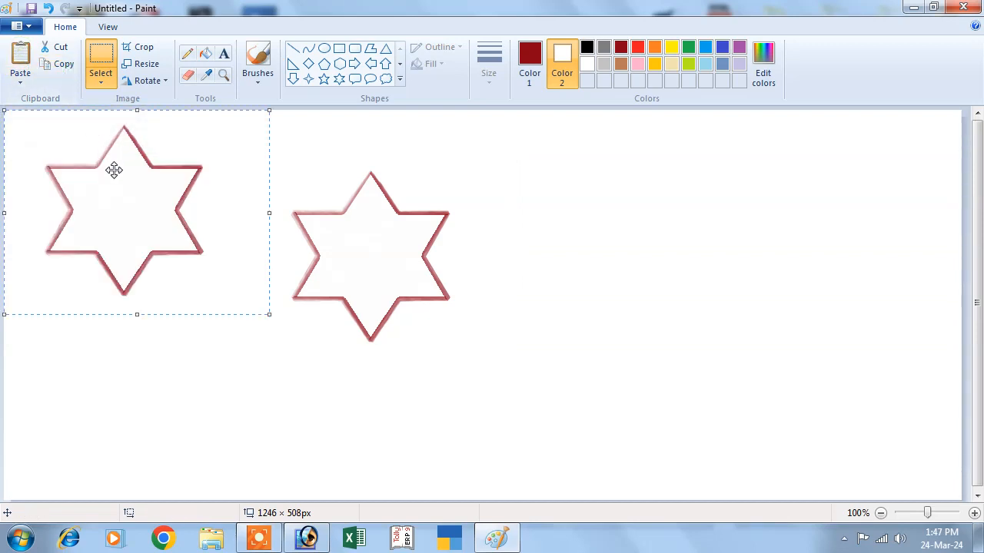
drag(115, 170, 234, 224)
Step: Make the pasted star's selection transparent, move it further over the original star and deselect it
click(90, 82)
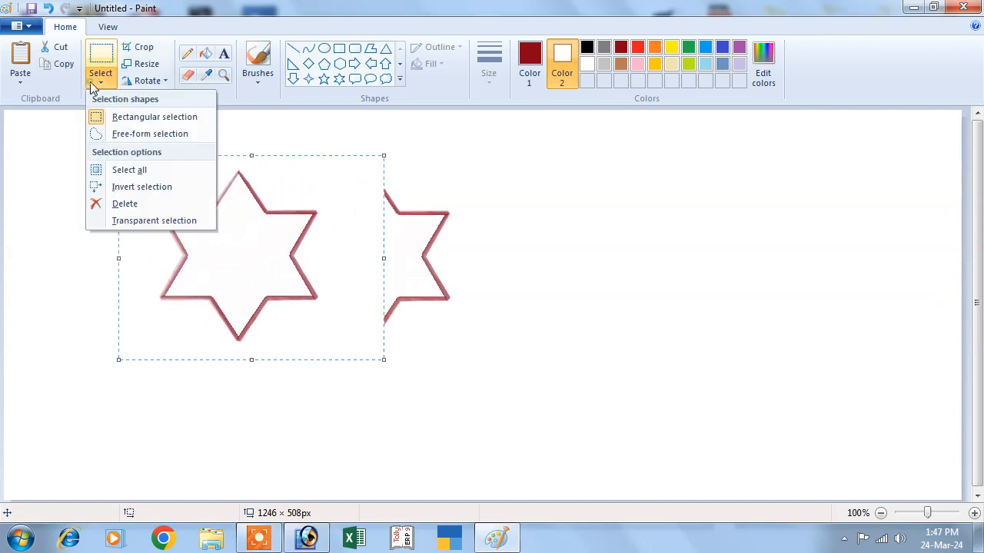
click(129, 222)
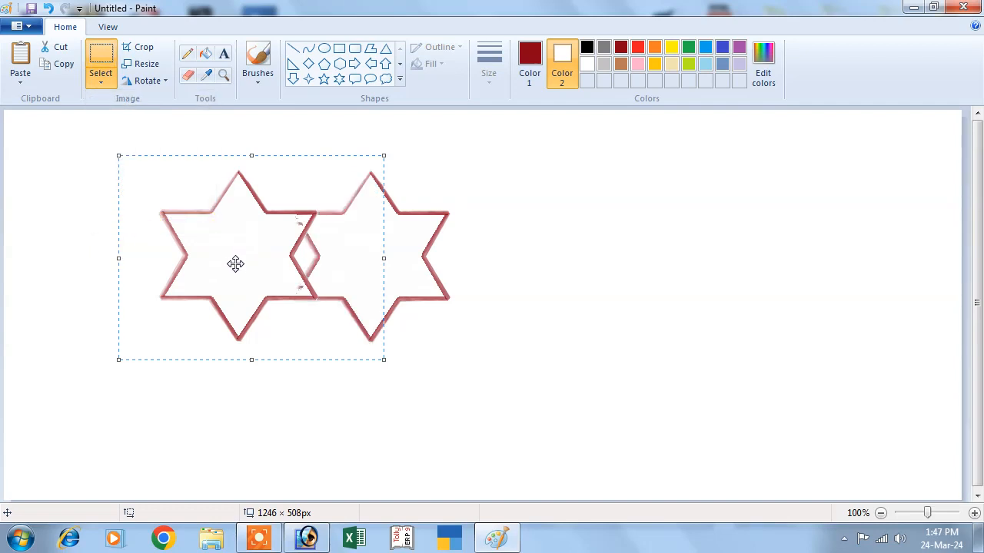
drag(235, 263, 290, 257)
click(136, 257)
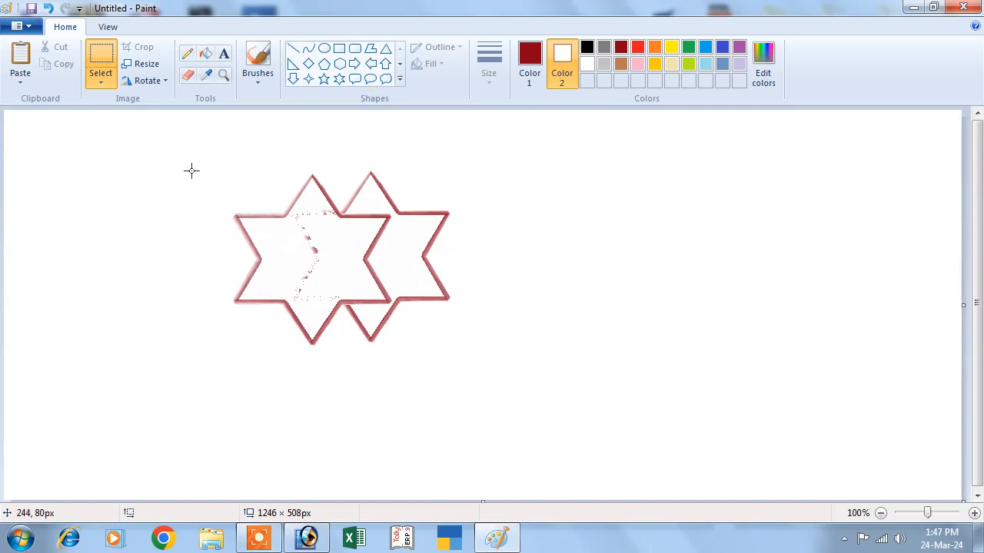
Step: Delete both overlapping stars by selecting the entire canvas
key(ctrl+a)
key(Delete)
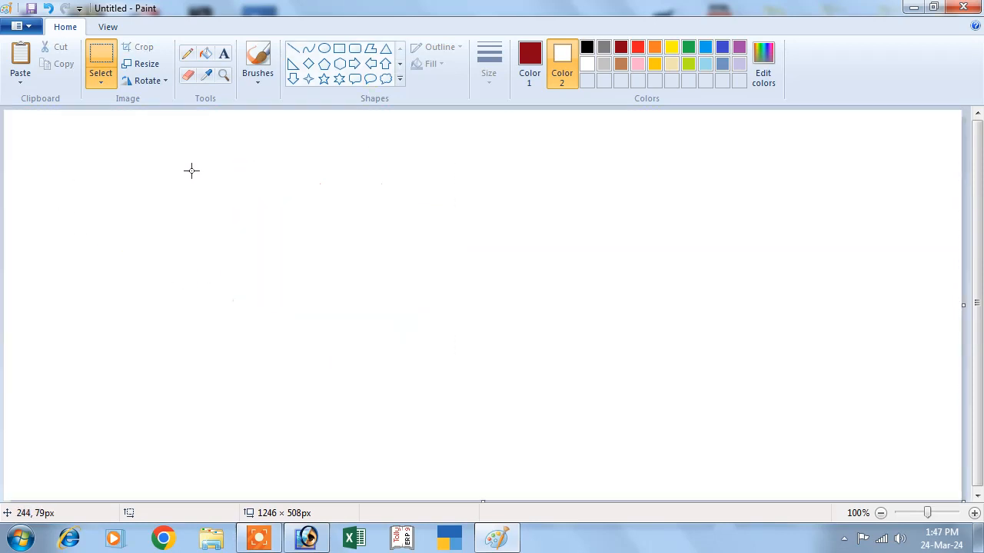
click(254, 81)
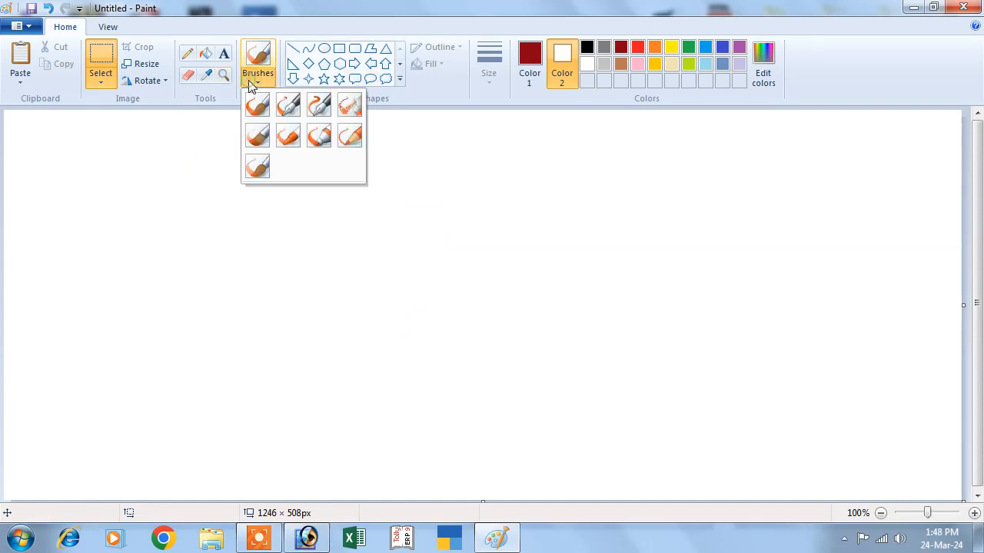
click(238, 84)
click(107, 27)
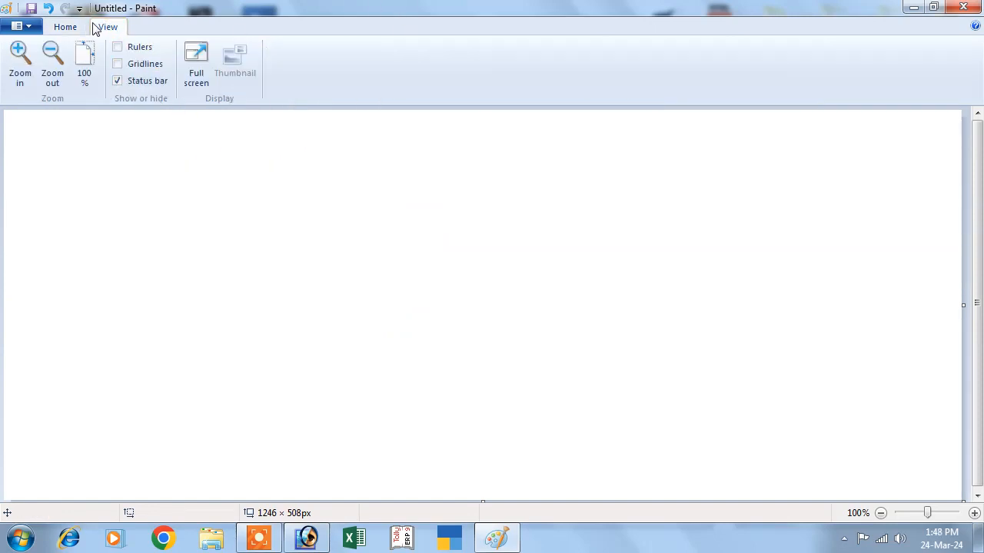
click(66, 27)
Step: Draw a cloud callout of about 252 × 274 px and flood-fill its interior with dark red
click(385, 78)
drag(296, 177, 489, 387)
click(205, 55)
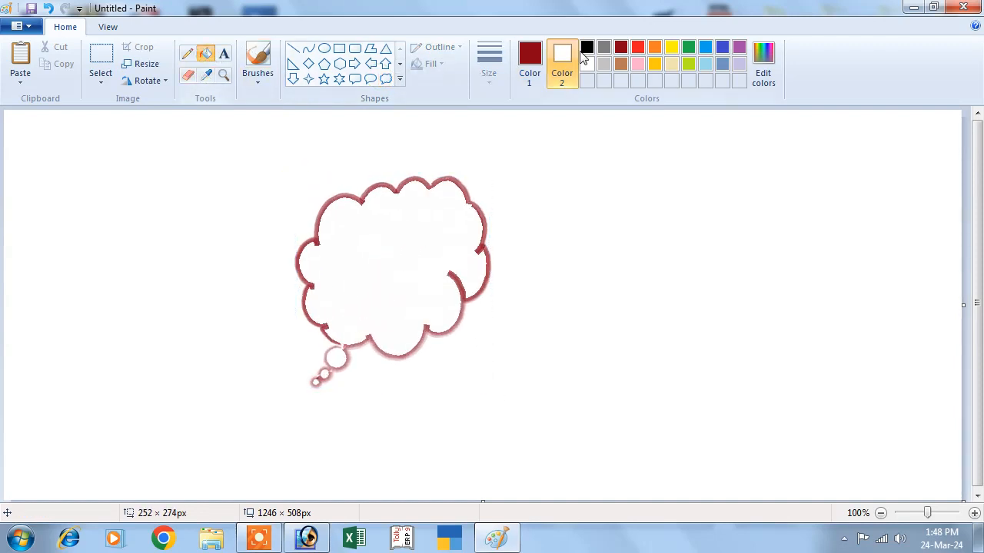
click(621, 46)
click(415, 244)
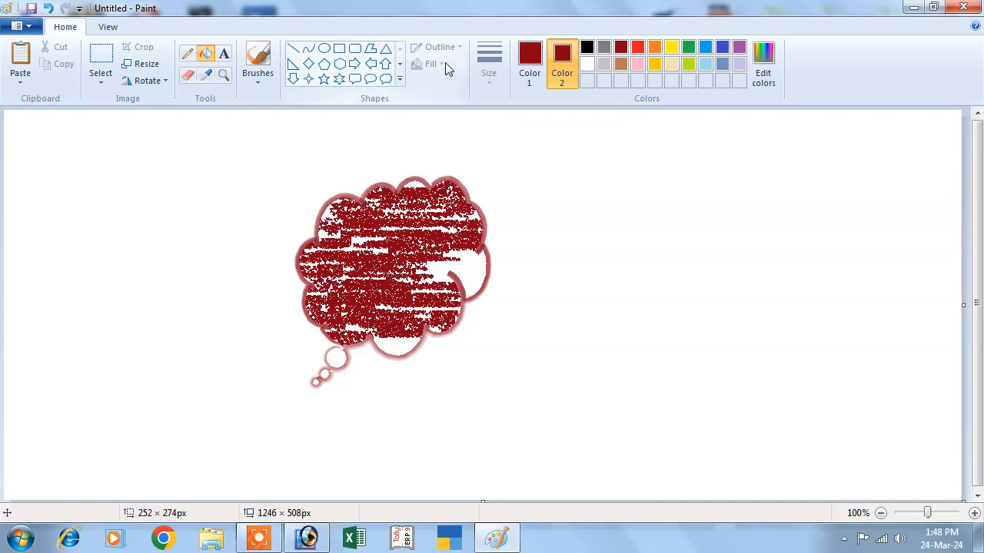
Step: Draw a second cloud callout of about 291 × 296 px beside the first and give it a solid dark red fill
click(385, 79)
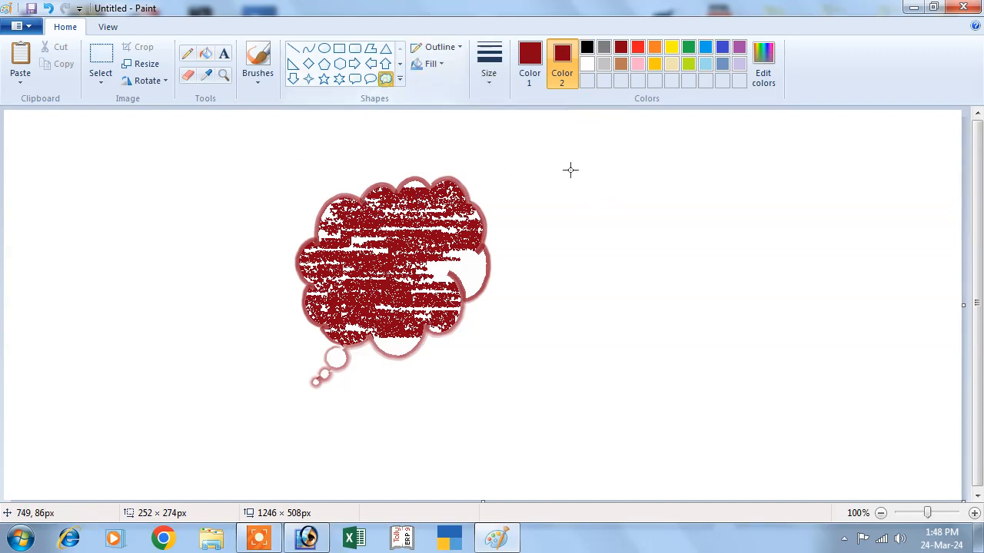
drag(553, 157, 777, 382)
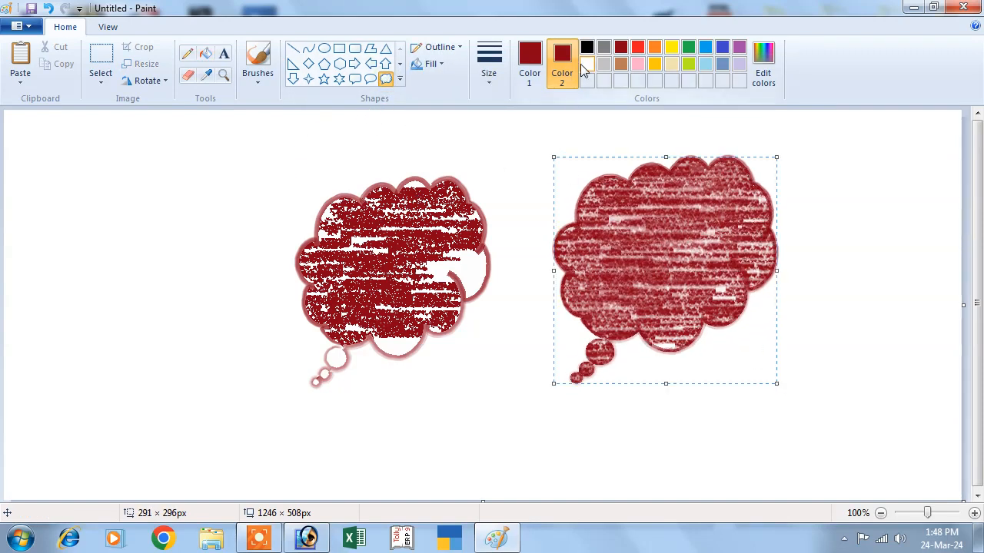
click(586, 64)
click(428, 64)
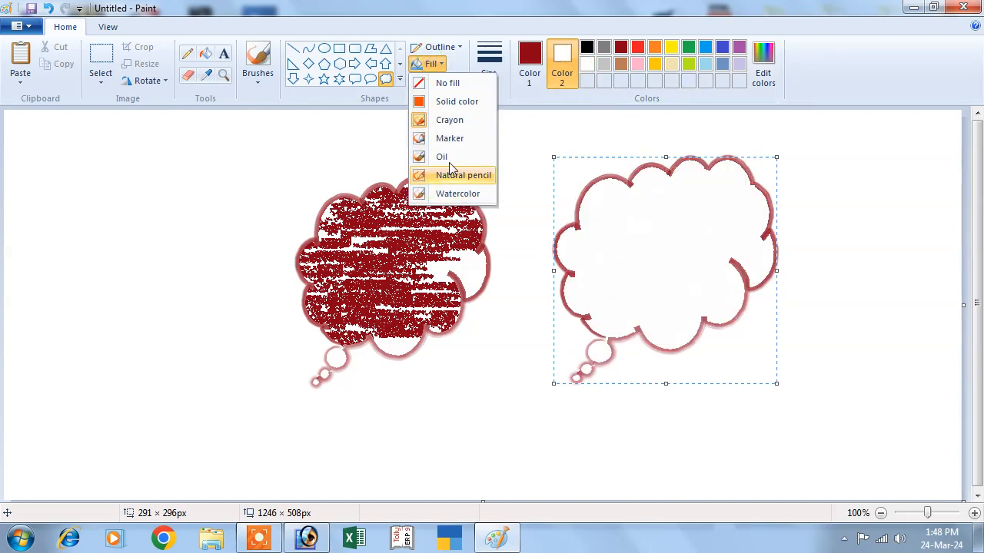
click(454, 101)
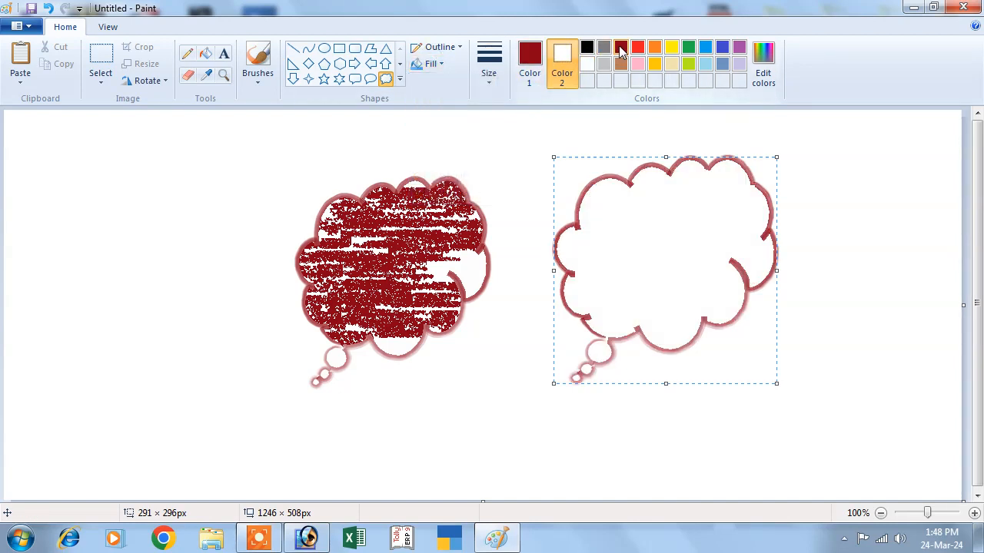
click(621, 48)
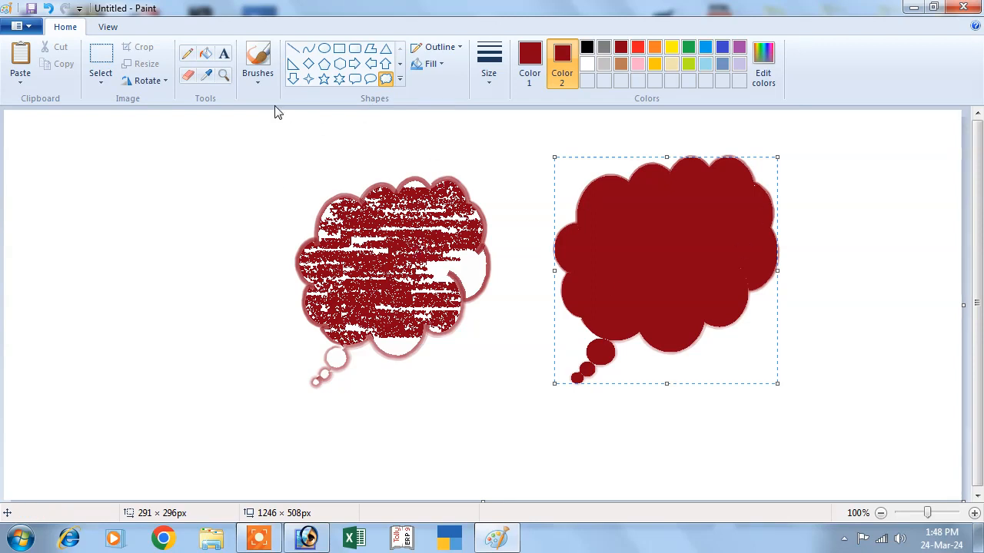
Step: Magnify the drawing to 300%, zoom back out and reset the view to 100%
click(257, 83)
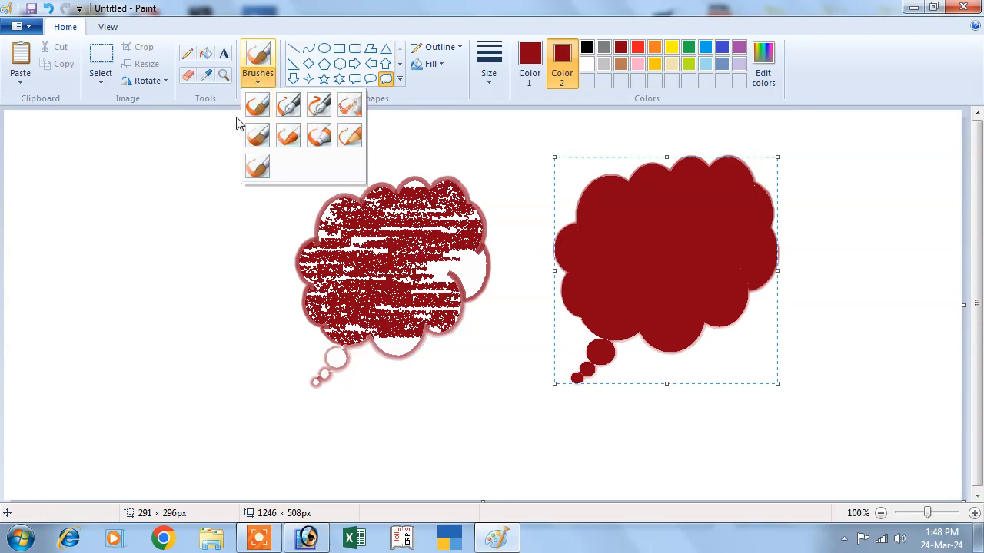
click(107, 27)
click(22, 68)
click(23, 69)
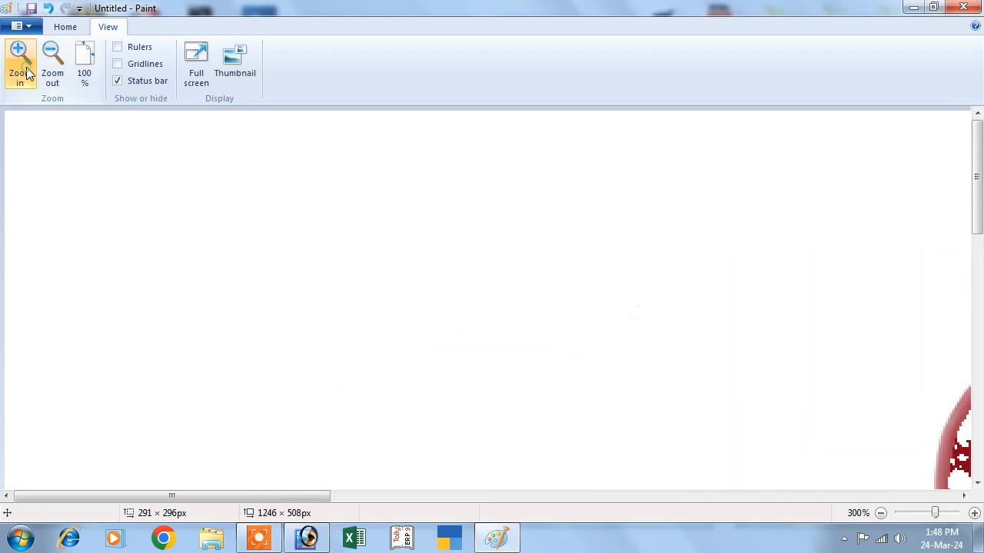
click(52, 73)
click(52, 73)
click(52, 73)
click(52, 73)
click(83, 73)
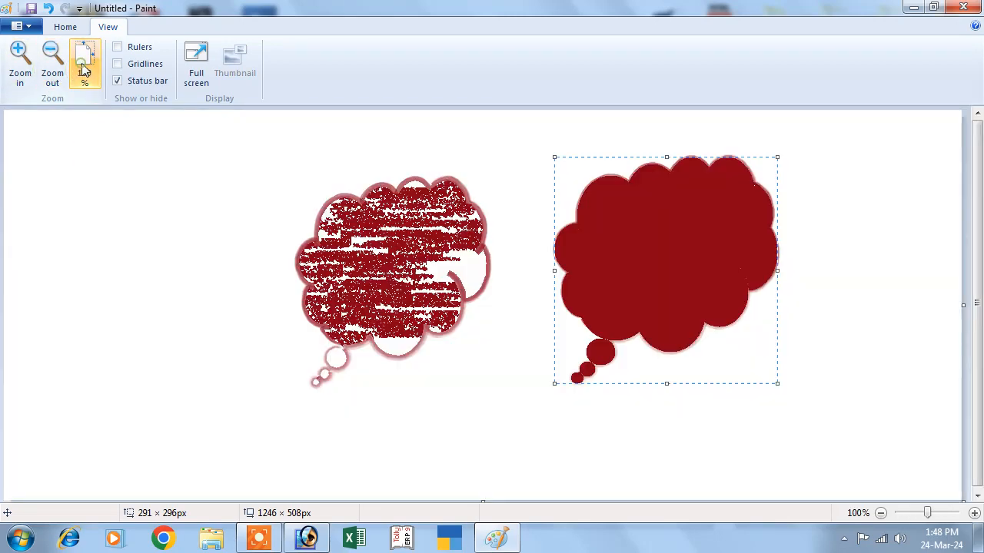
Step: Show and hide the rulers, and do the same with the gridlines
click(117, 47)
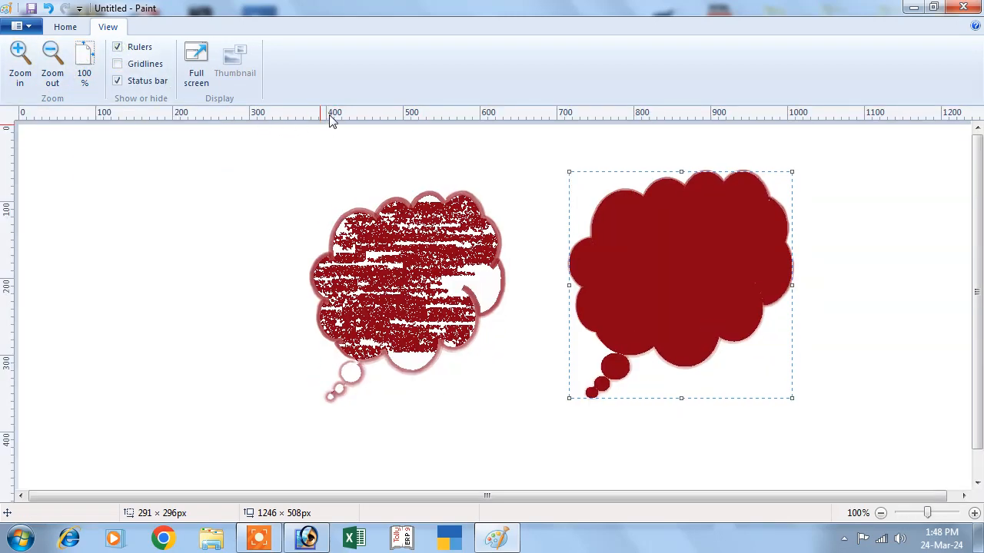
click(118, 47)
click(117, 64)
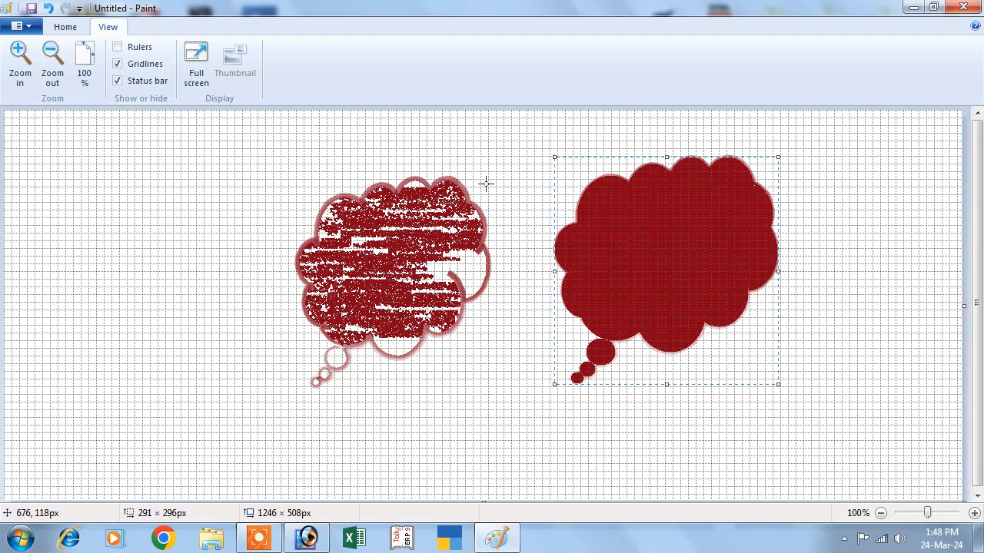
click(118, 64)
Step: Toggle the status bar, leaving it shown, and preview the picture in full screen before returning to the drawing tools
click(118, 81)
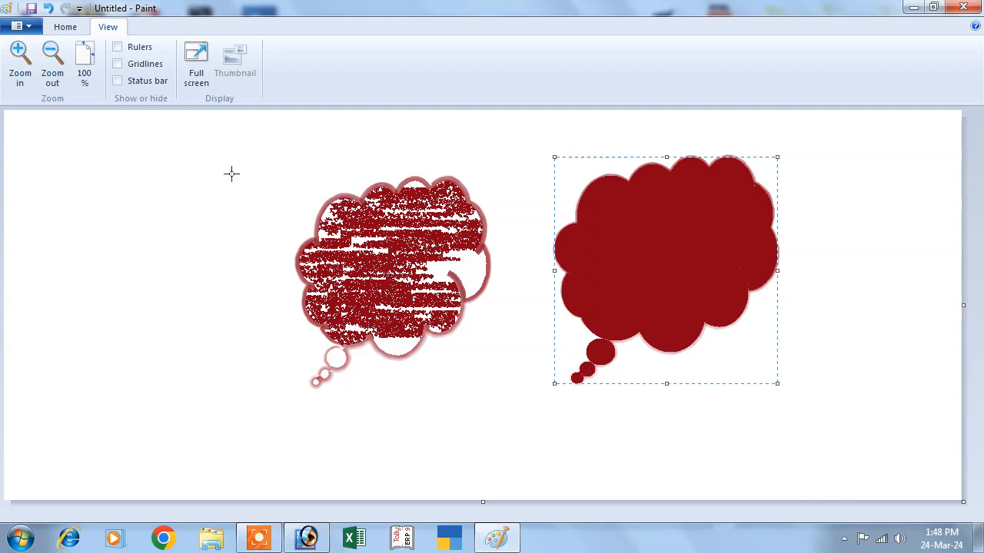
click(117, 83)
click(118, 83)
click(117, 83)
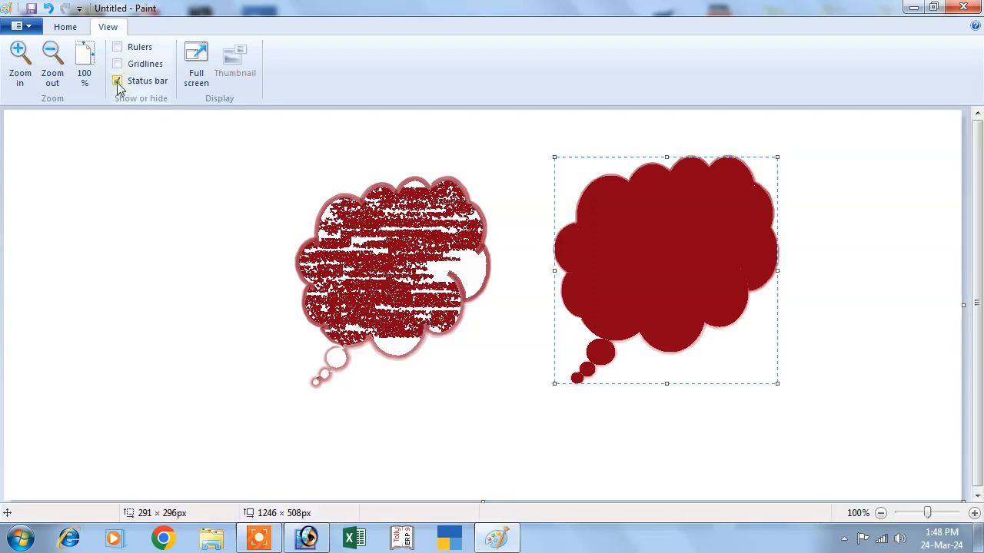
click(195, 63)
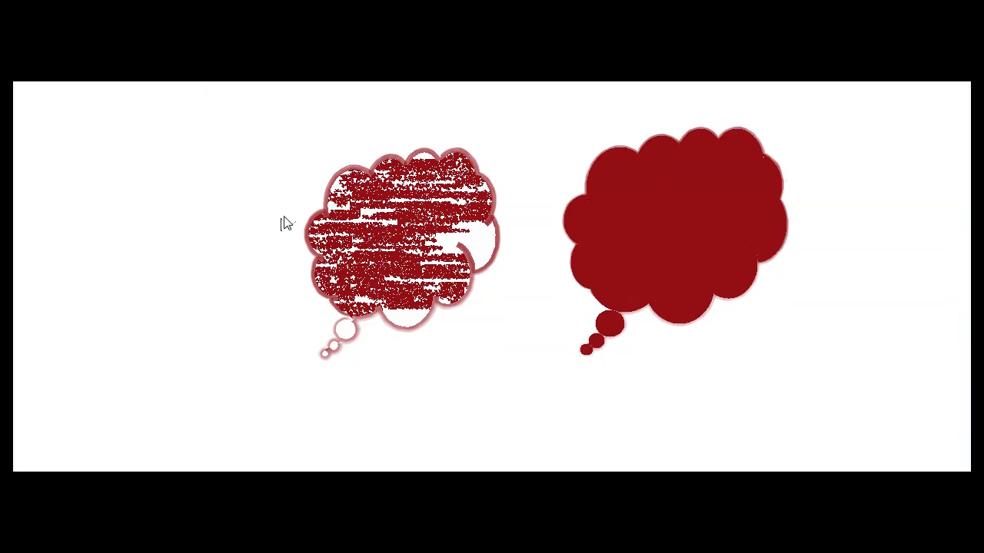
click(286, 223)
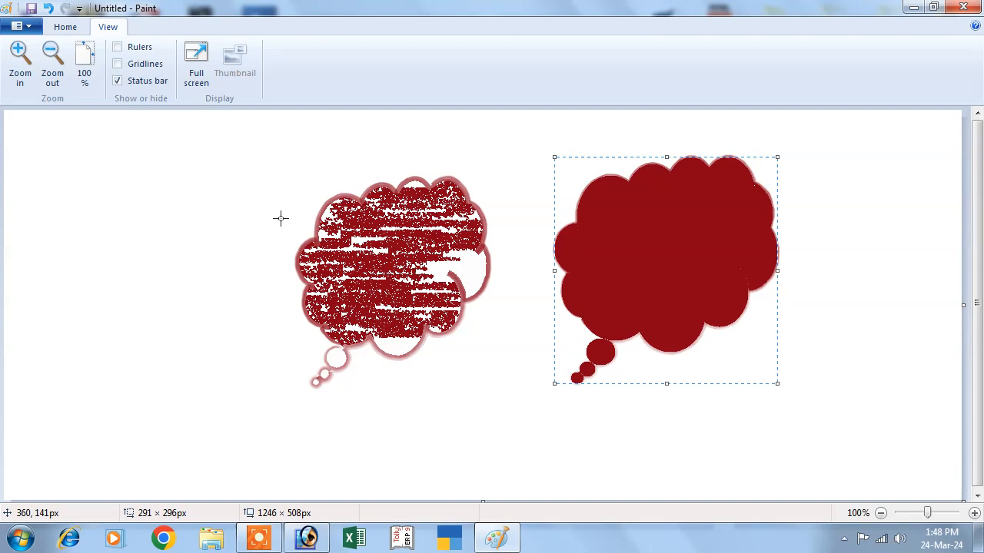
click(65, 27)
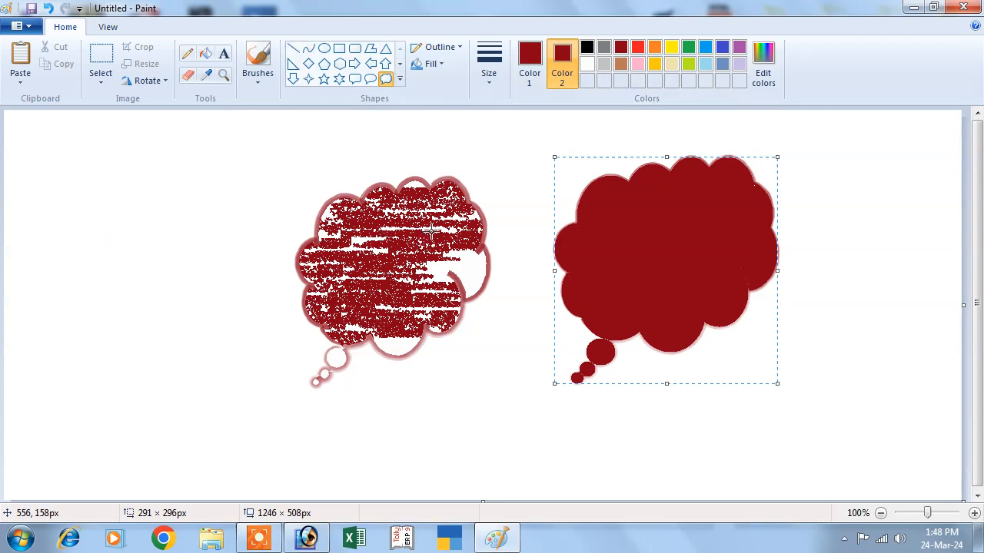
Step: Save the picture to the Desktop as the PNG file "rtretert" and close Paint
click(21, 26)
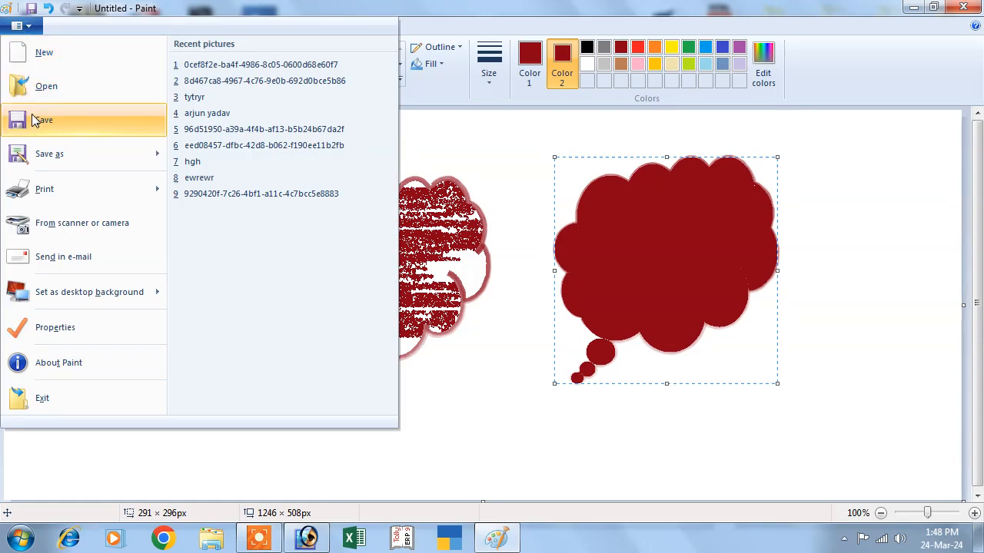
click(45, 122)
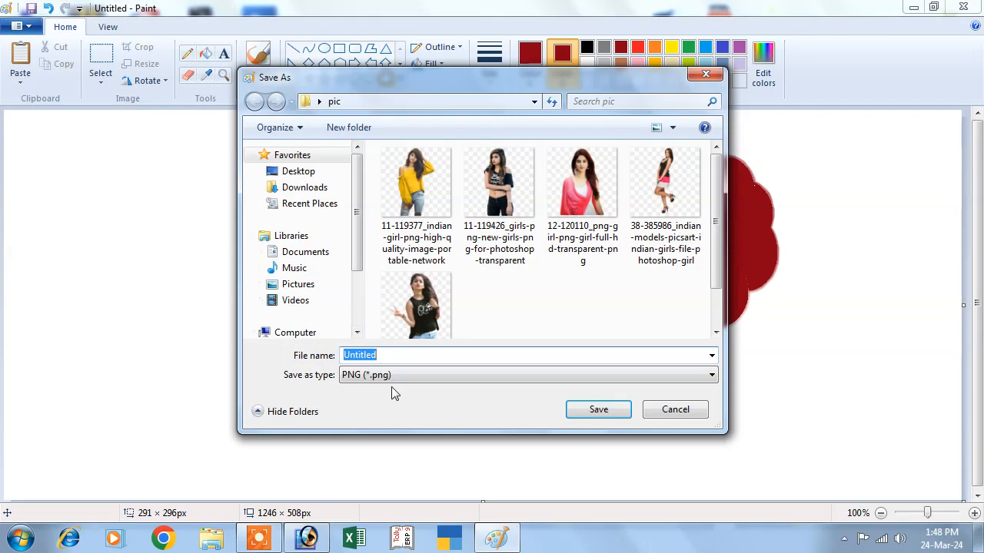
text(rtretert)
click(391, 375)
click(397, 377)
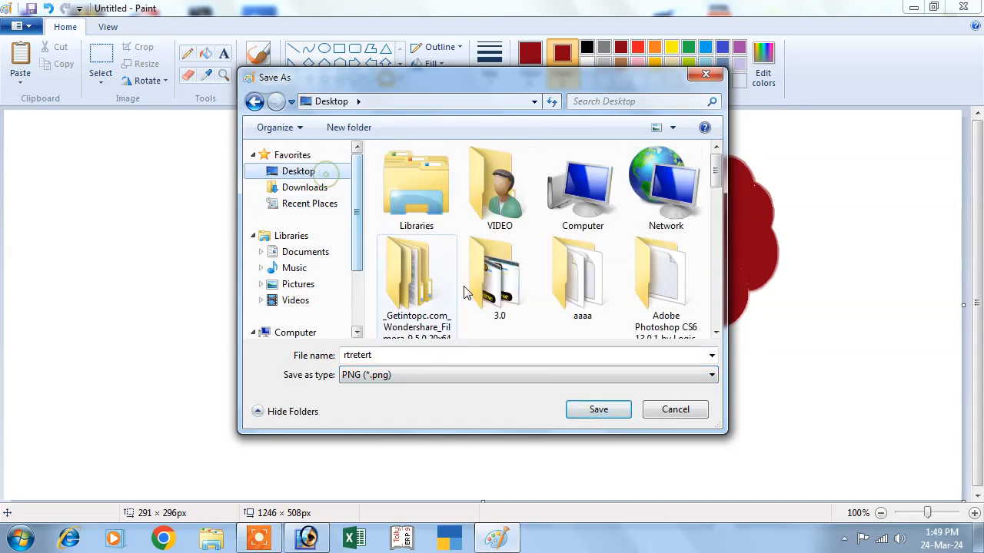
click(599, 410)
click(961, 8)
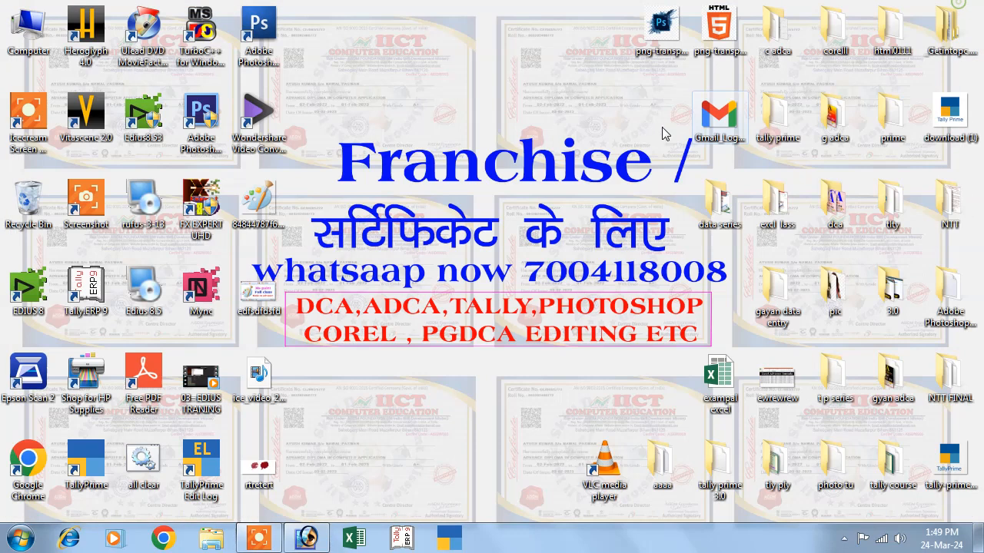
Step: Open the saved rtretert picture from the desktop to check it, and close the viewer
double_click(257, 476)
click(962, 8)
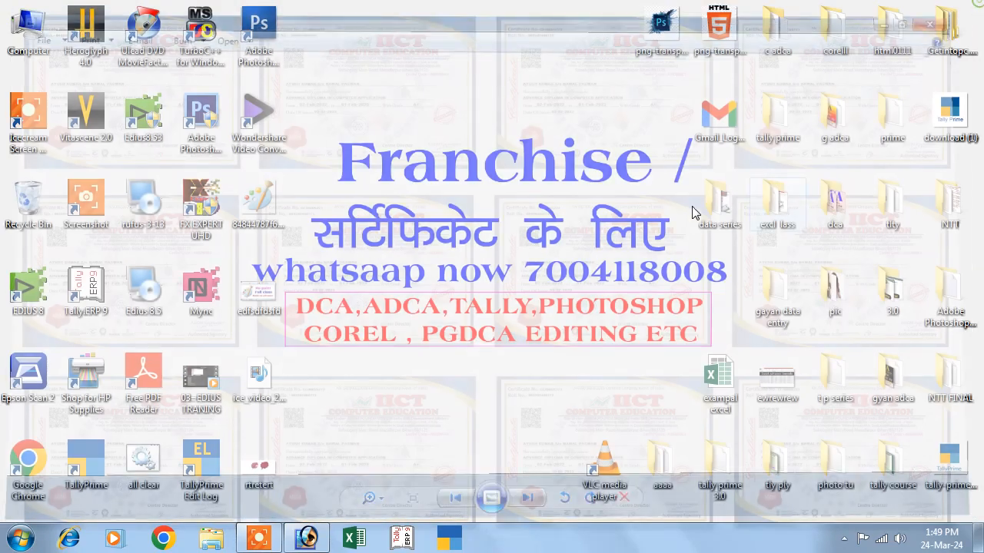
Step: Try searching the installed programs for "pbrus" from the desktop
right_click(517, 96)
click(553, 138)
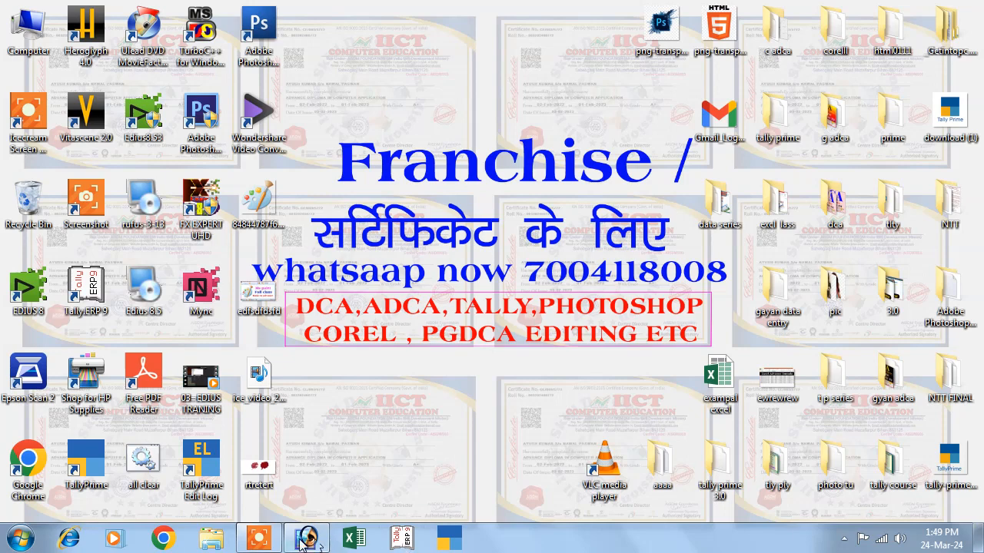
click(19, 538)
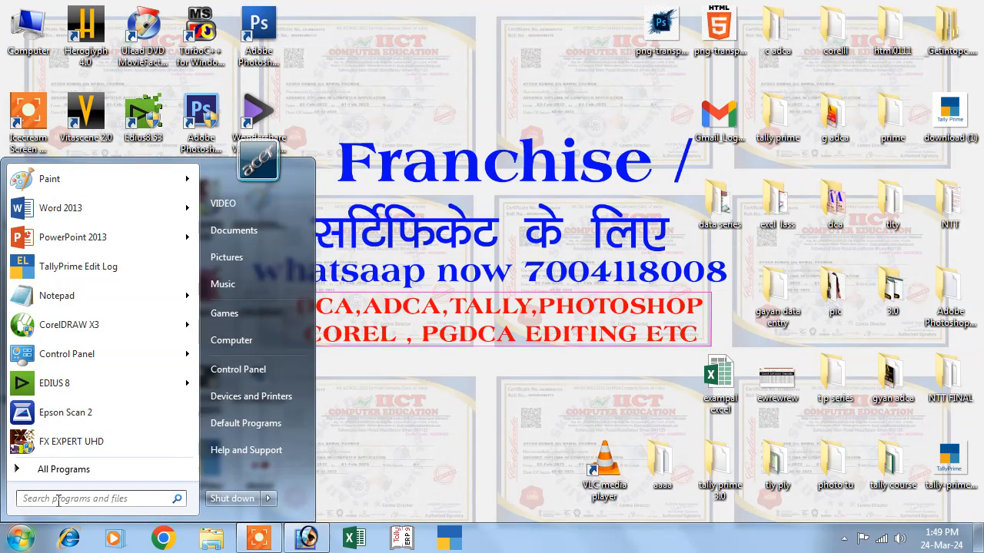
text(pb)
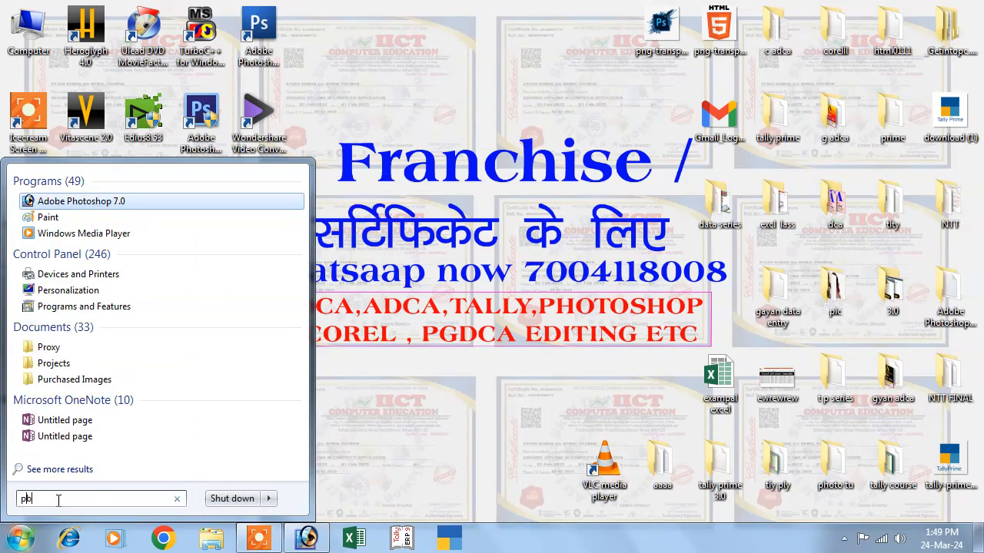
text(rus)
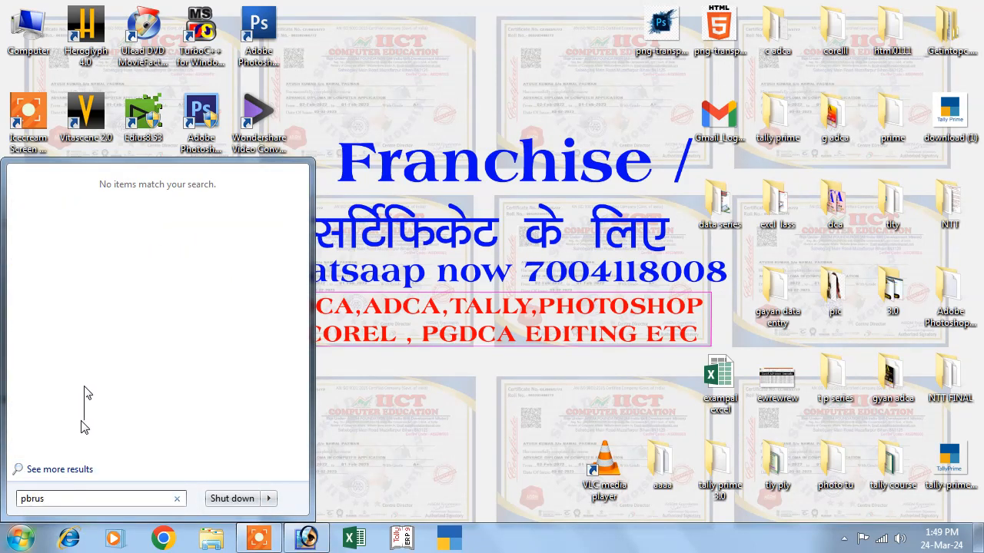
key(BackSpace)
key(BackSpace)
key(BackSpace)
key(BackSpace)
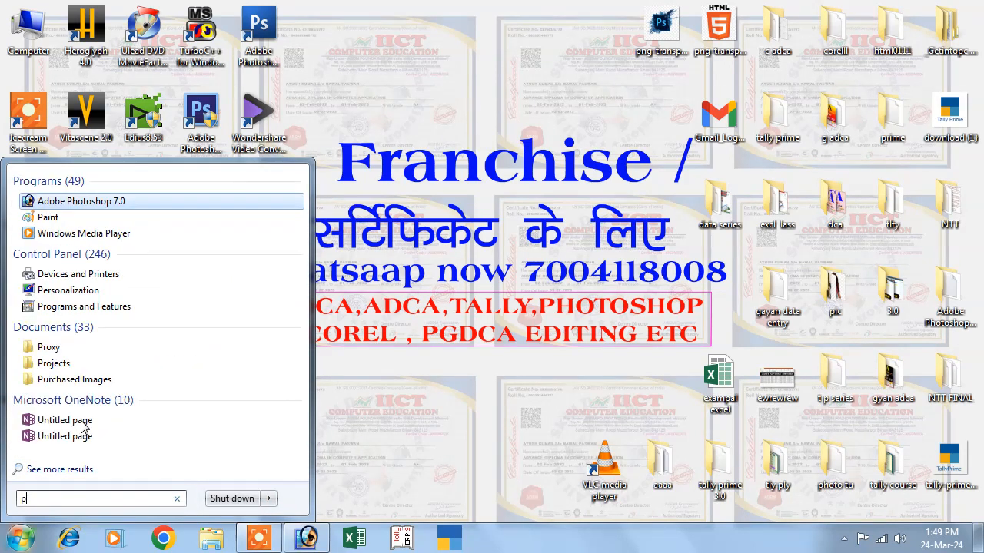
Step: Search the installed programs for "paint" and open Paint with a new blank picture
text(paint)
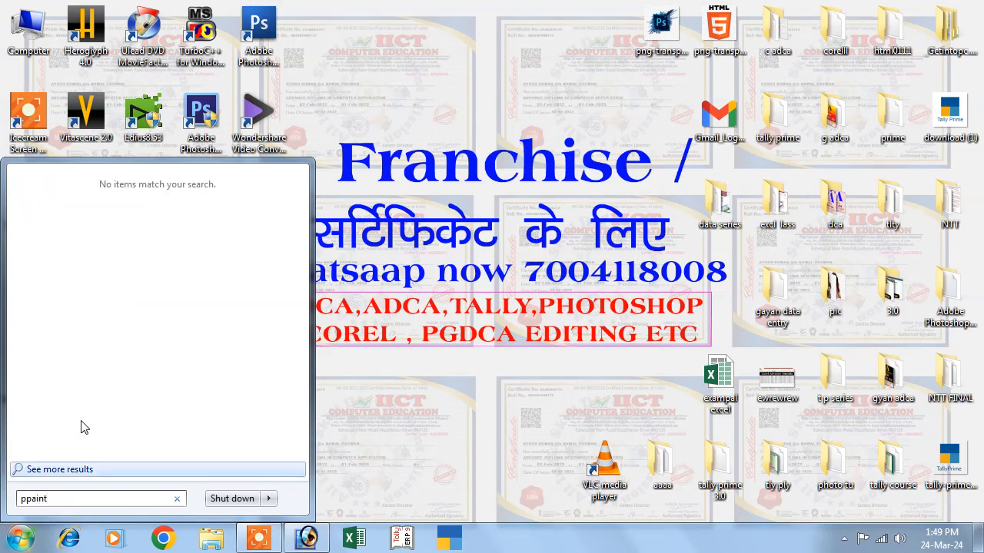
key(BackSpace)
key(BackSpace)
key(BackSpace)
key(BackSpace)
key(BackSpace)
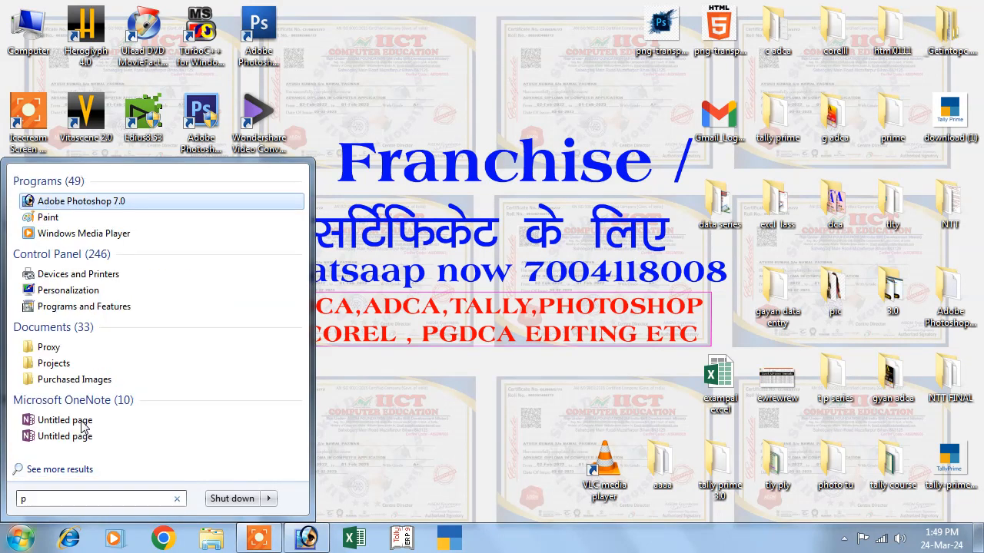
text(aint)
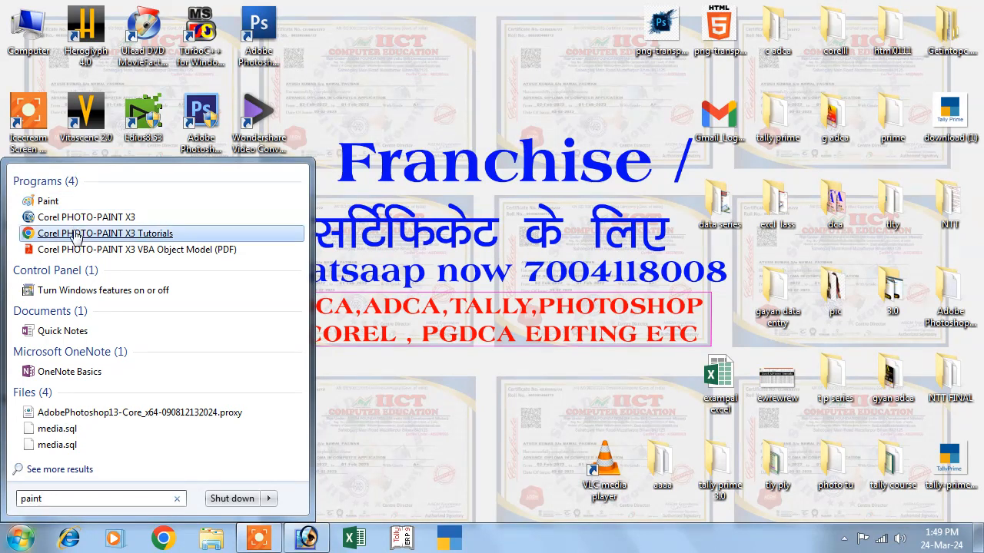
click(61, 202)
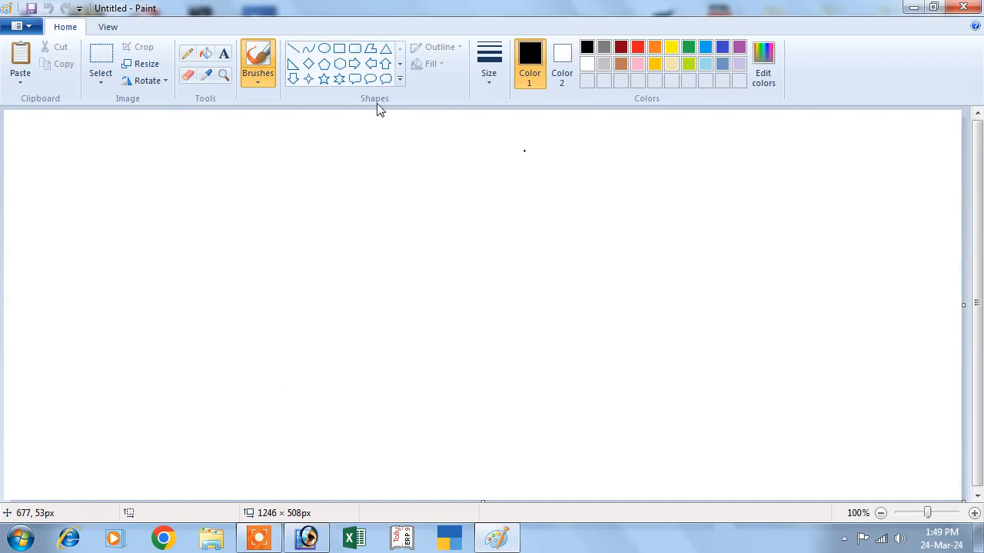
Step: Set the blank picture's size to 500 pixels wide and 200 pixels high in the image properties
click(17, 26)
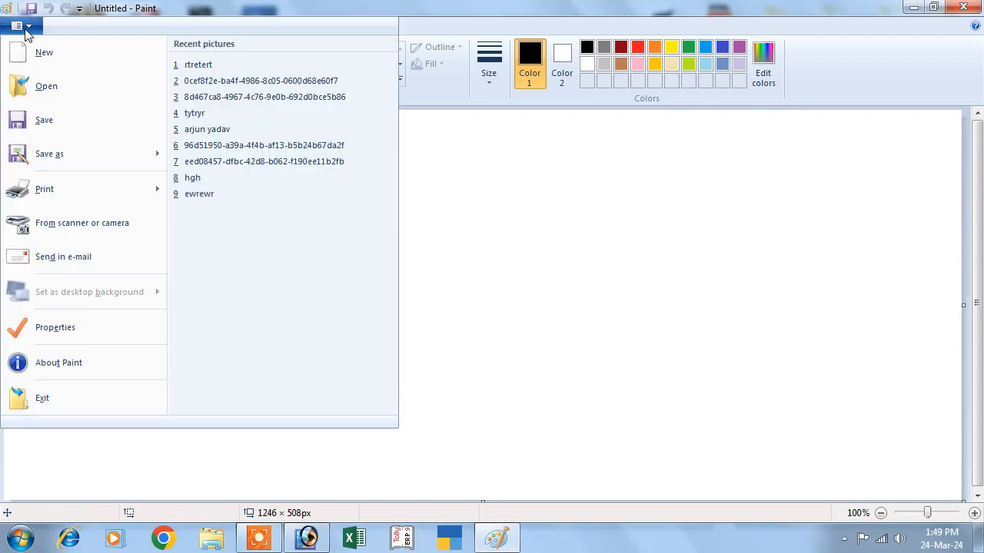
click(40, 336)
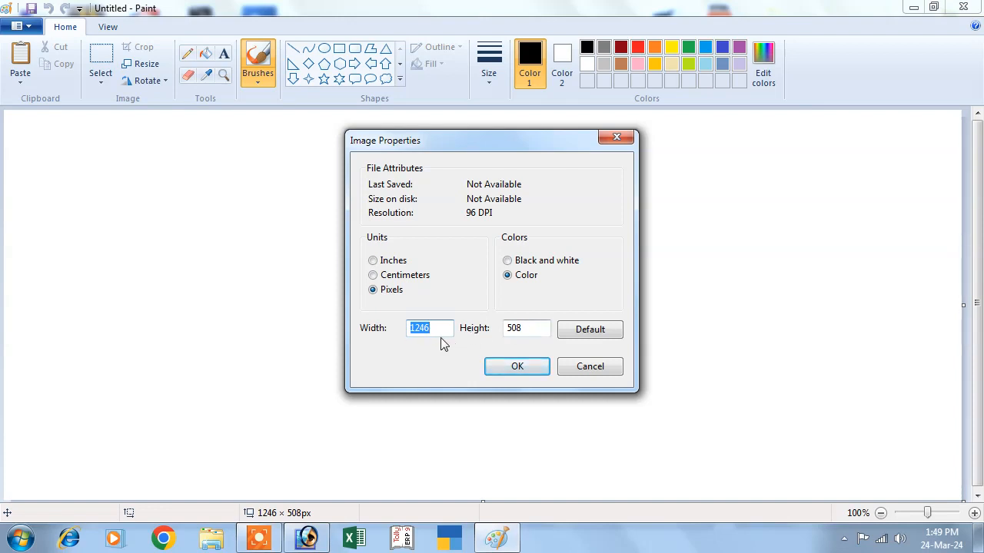
text(500)
key(Tab)
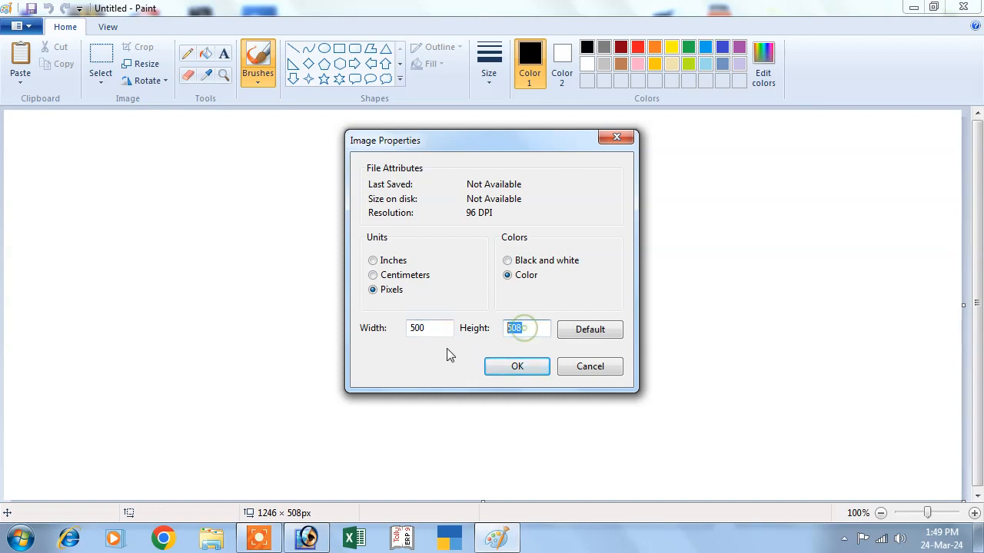
text(200)
click(516, 366)
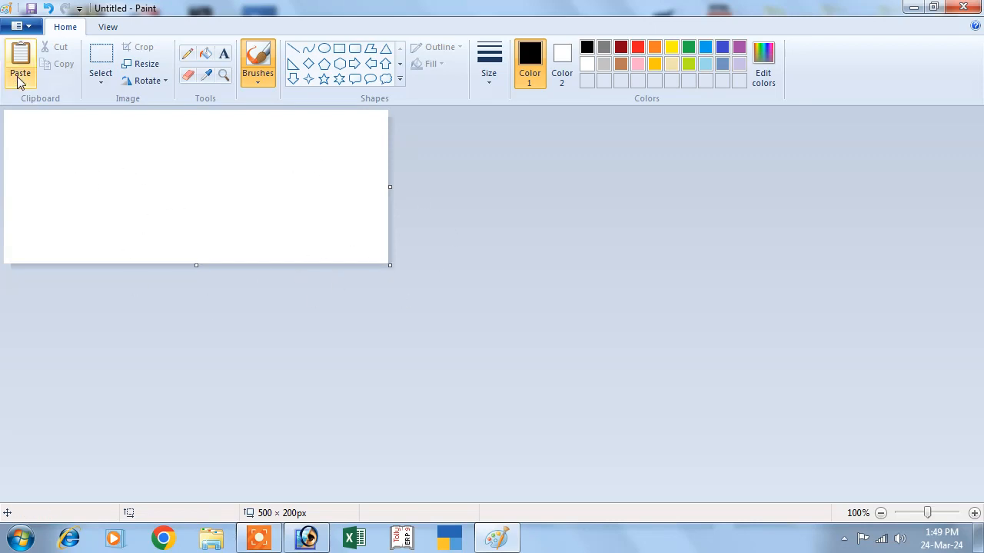
Step: View the About Paint version and licence information, and close it
click(17, 25)
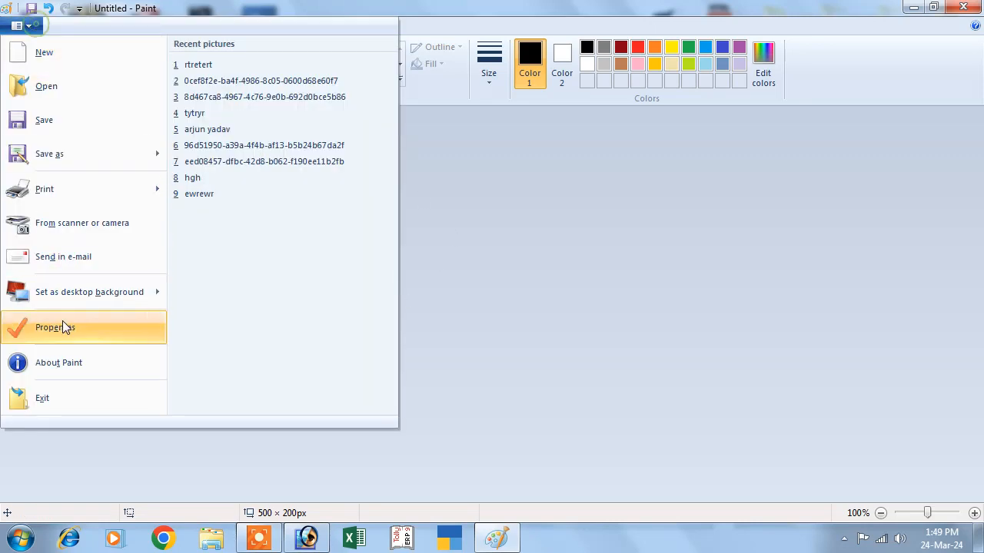
click(73, 361)
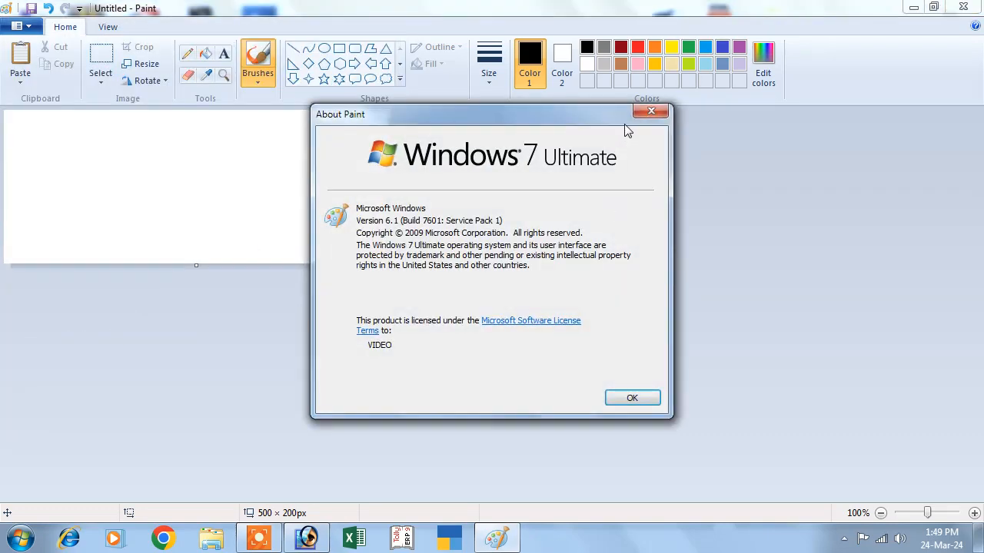
click(651, 111)
Step: Resize the blank canvas to 1250 by 800 pixels through the image properties
click(17, 25)
click(46, 322)
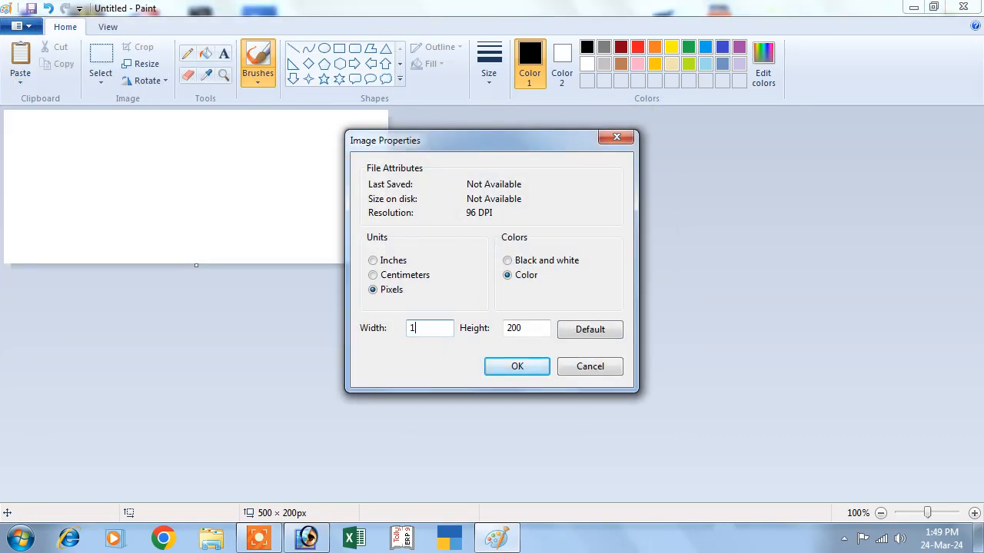
text(1250)
drag(539, 328, 501, 329)
text(8)
click(501, 373)
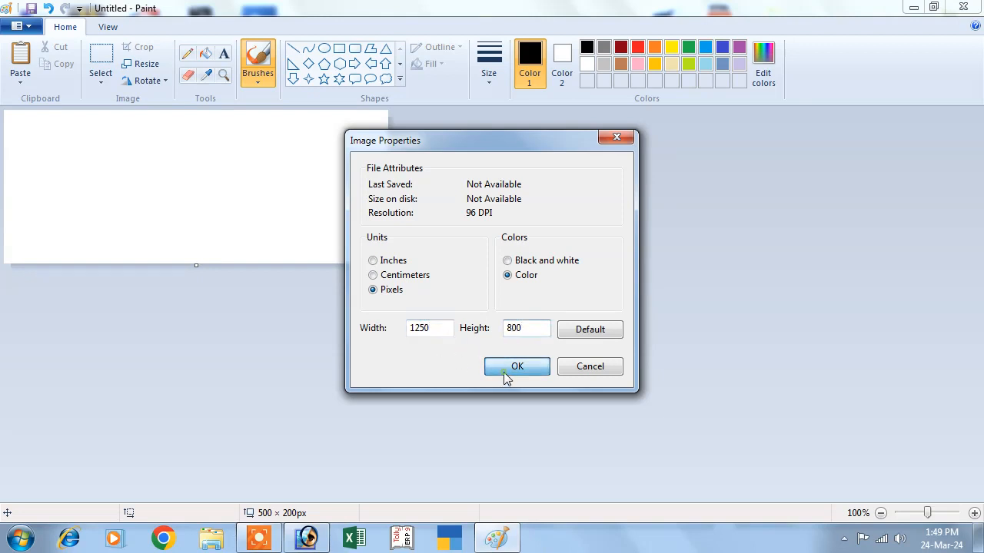